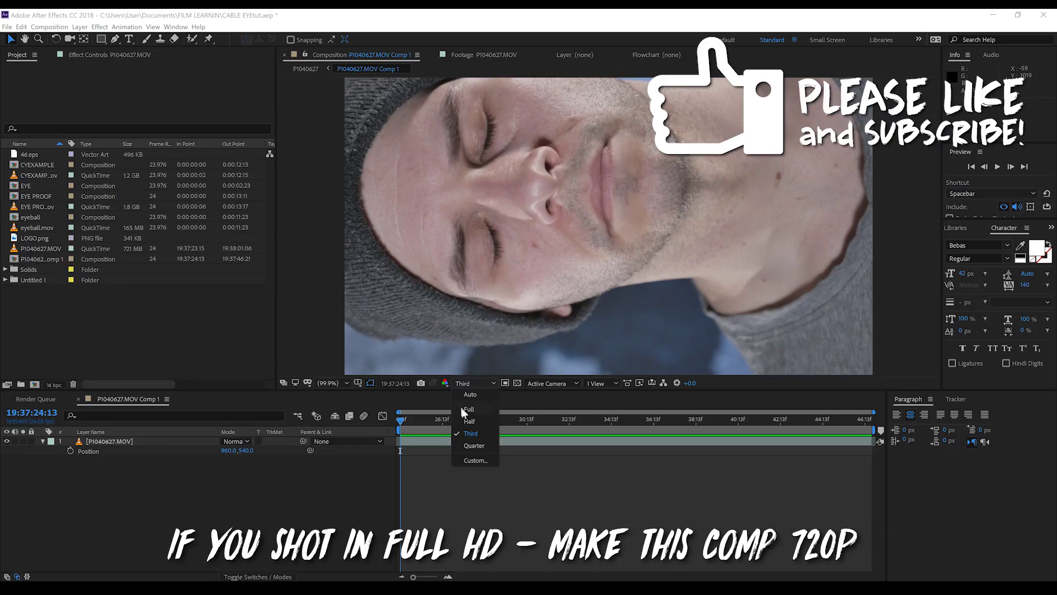
- Set the comp preview to Half resolution and RAM-preview the face clip into the cache
left_click(464, 421)
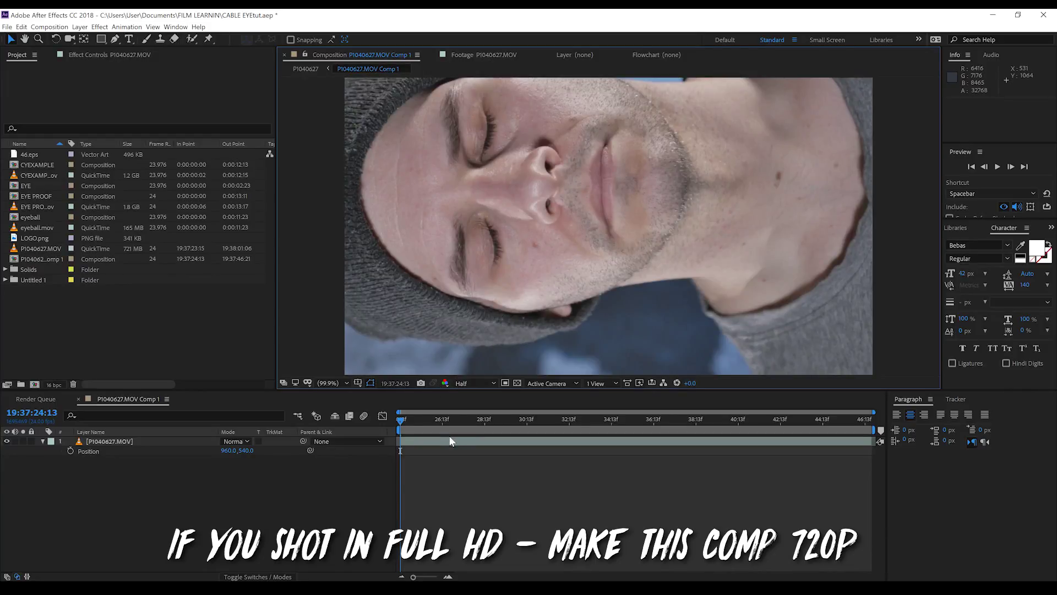
key("space")
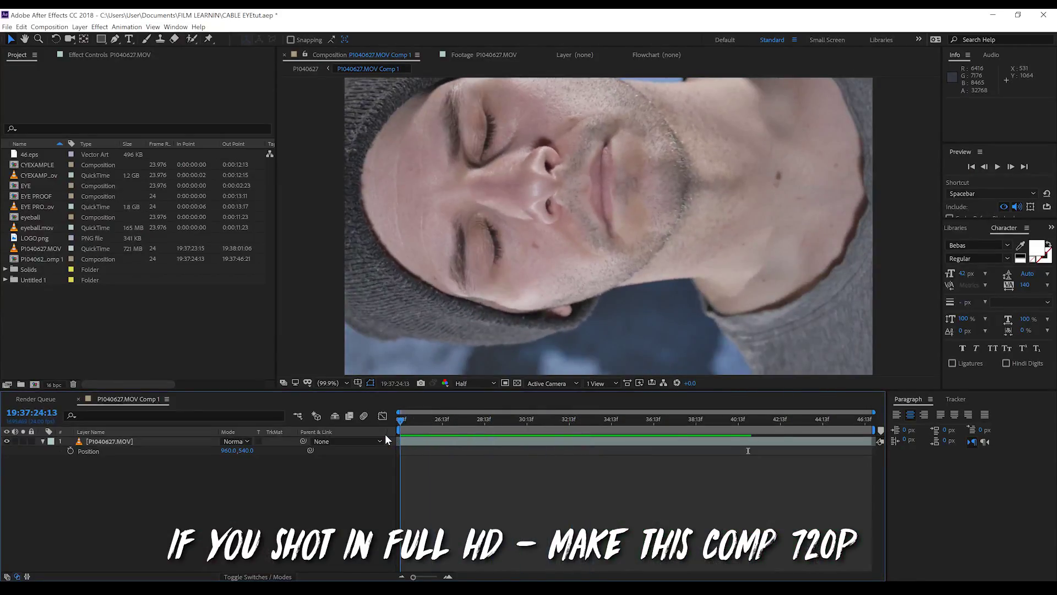
- Scale the P1040627.MOV layer to 128% and shift it to frame the eye
key("s")
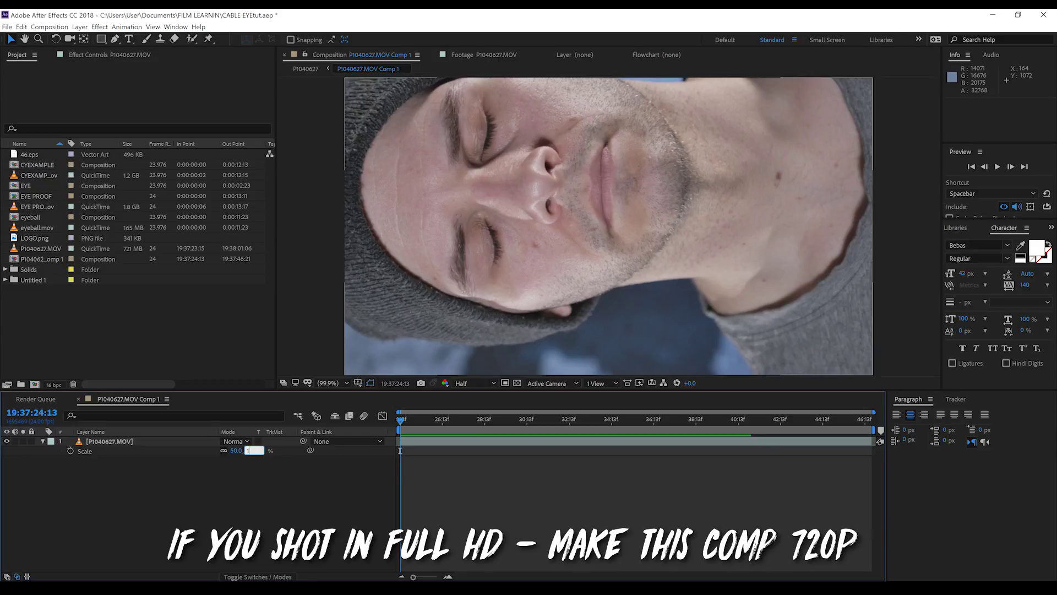
type("8")
key("Return")
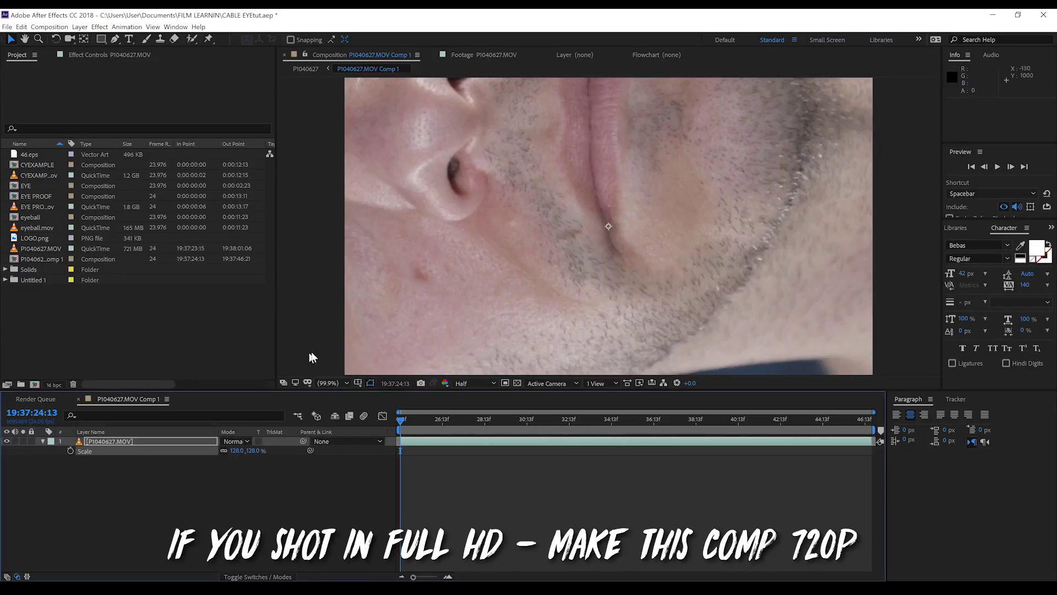
left_click_drag(521, 250, 829, 468)
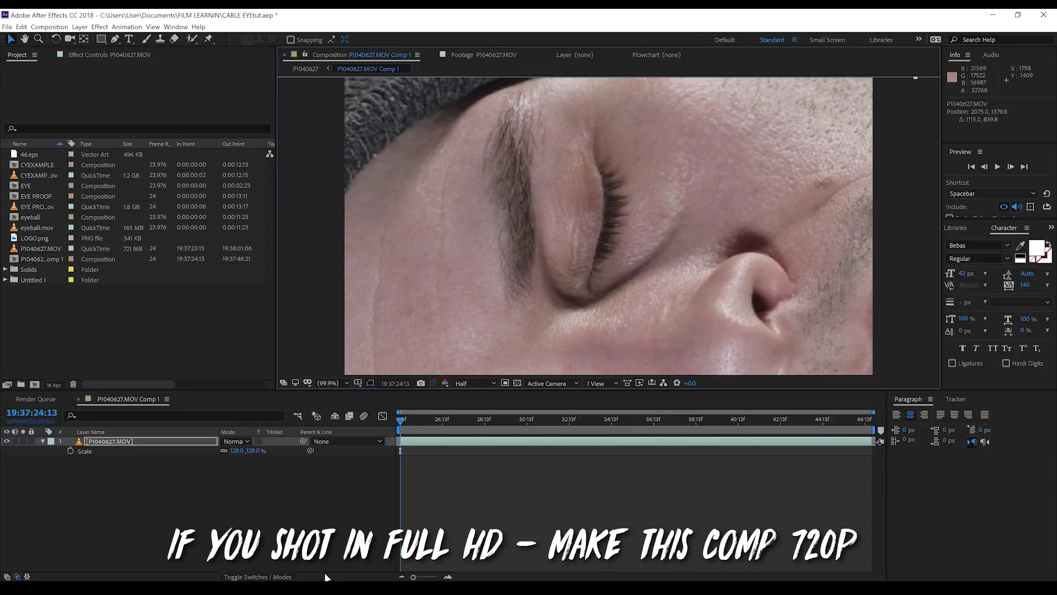
- Keyframe Scale, set 50% at the clip's last frame, and refit the layer to fill the comp
left_click(70, 450)
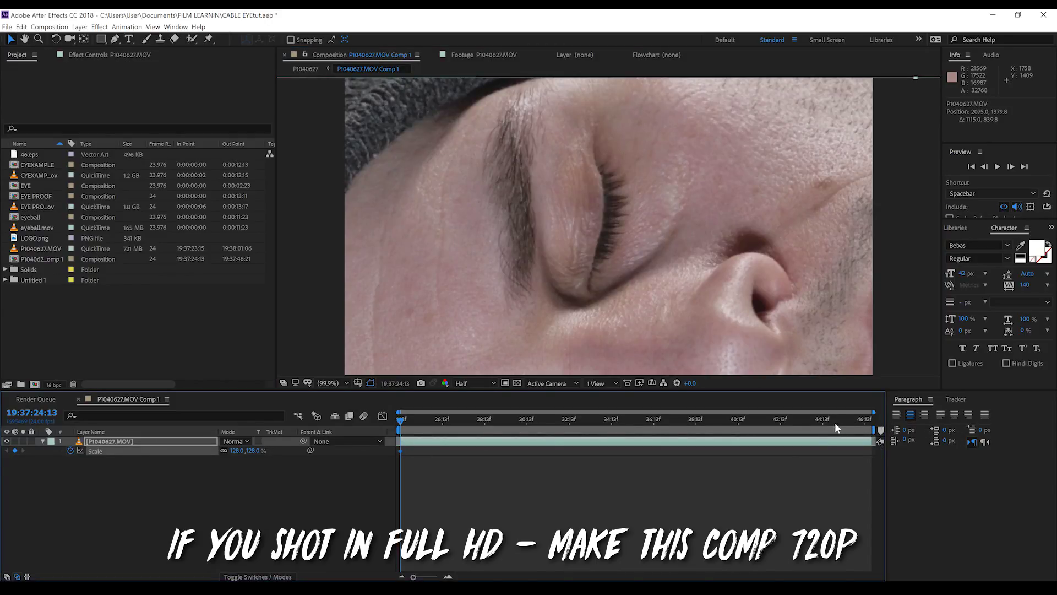
left_click(863, 418)
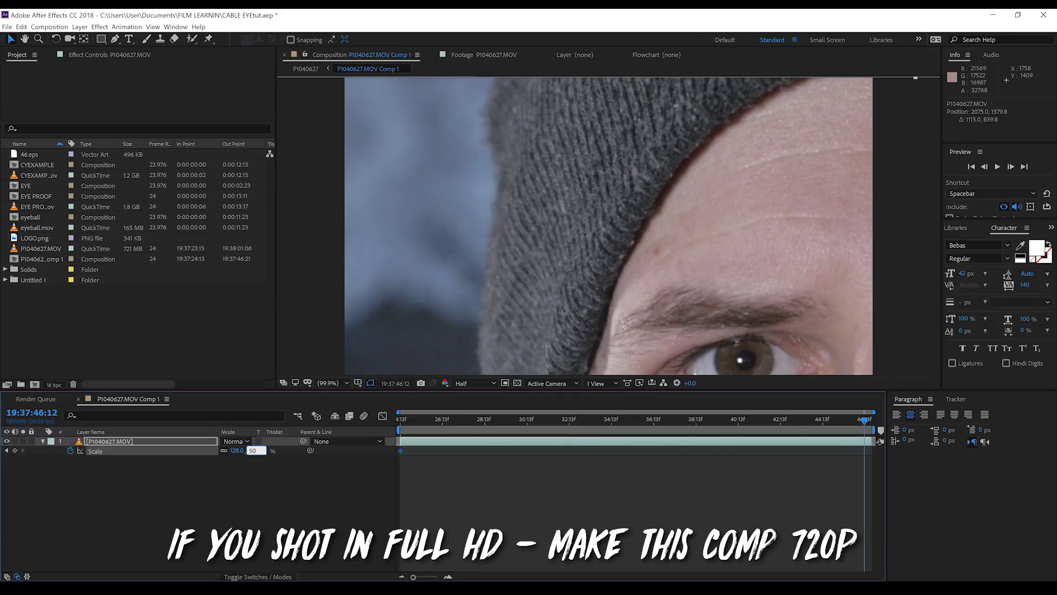
key("Return")
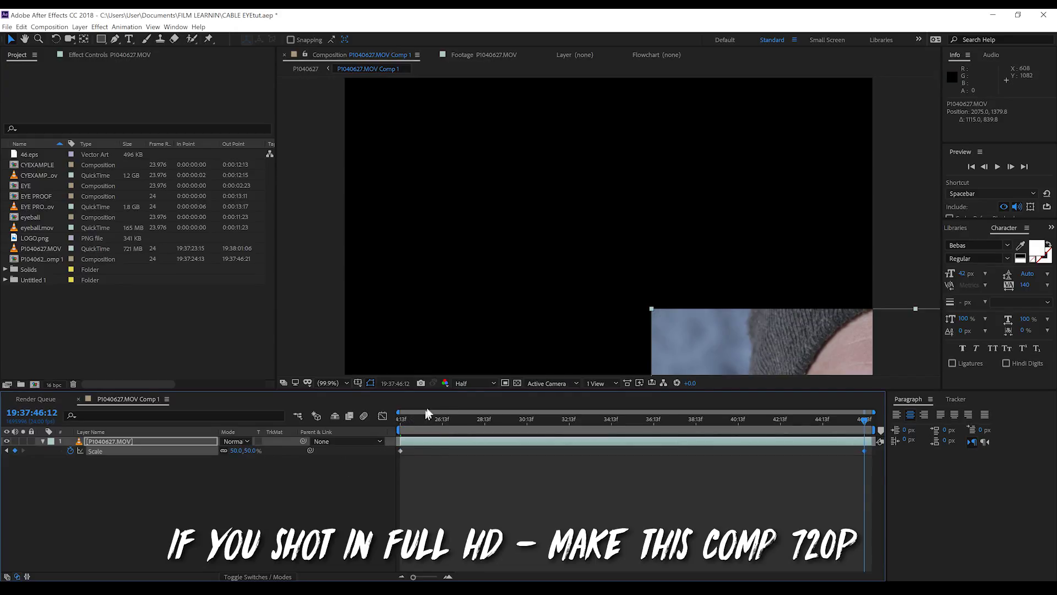
left_click_drag(702, 335, 402, 100)
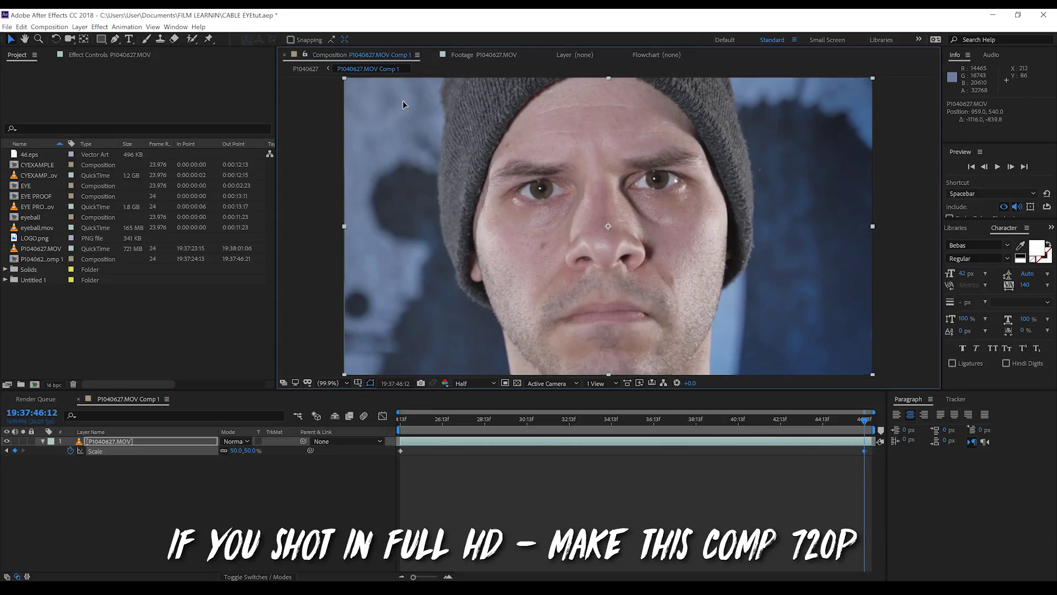
- Add a Position keyframe at the clip's first frame with the footage framing the eye
left_click(400, 422)
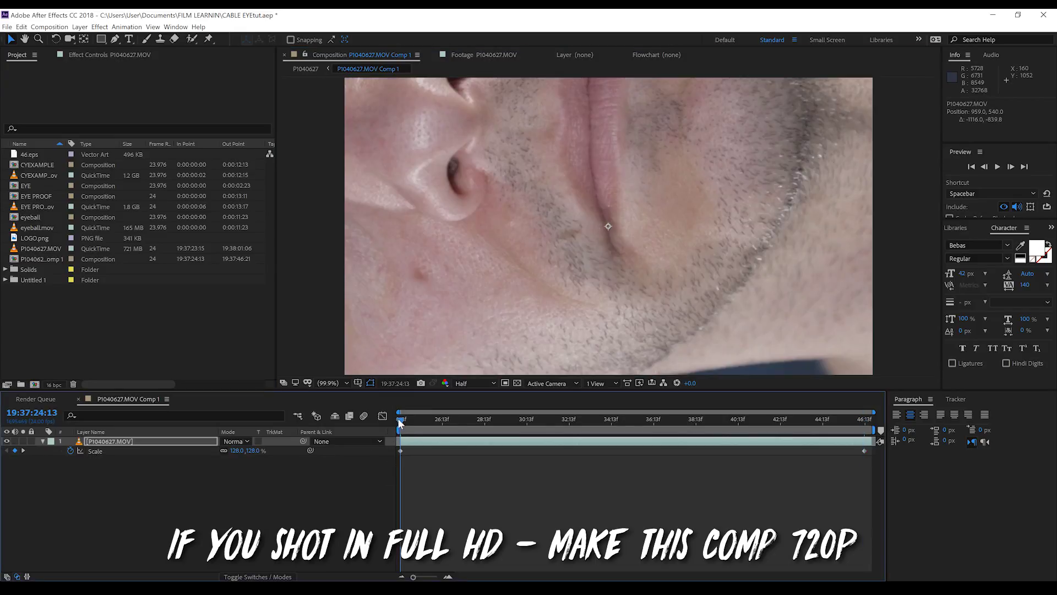
key("p")
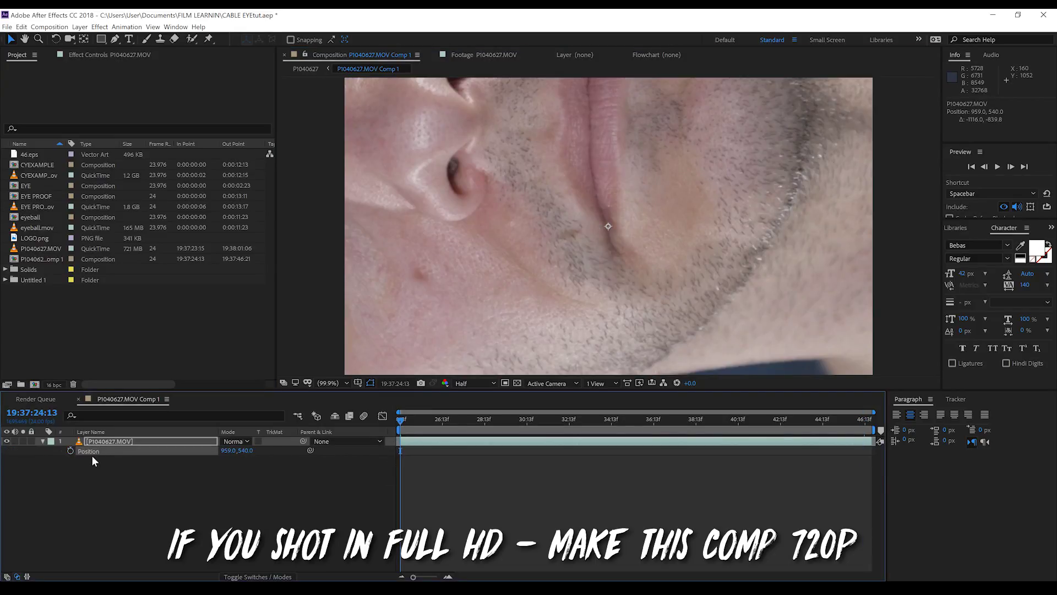
left_click(70, 451)
left_click_drag(522, 192, 836, 416)
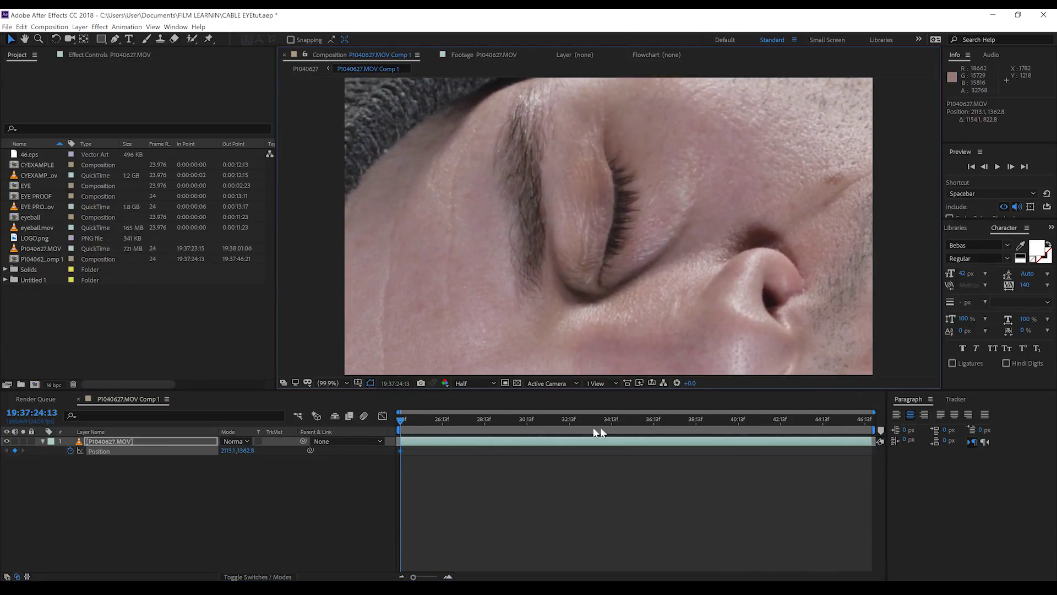
- Add Position keyframes at three later frames, shifting the footage up-left each time
left_click(423, 421)
left_click_drag(424, 421, 451, 421)
left_click_drag(660, 186, 622, 144)
scroll(762, 334, "down", 2)
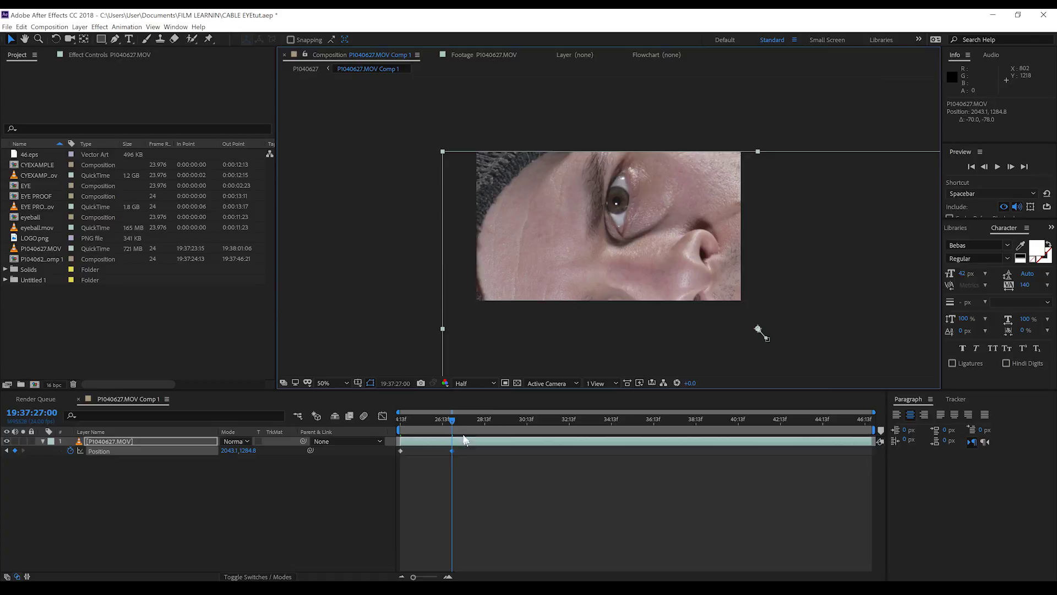
left_click(528, 421)
left_click_drag(677, 218, 588, 177)
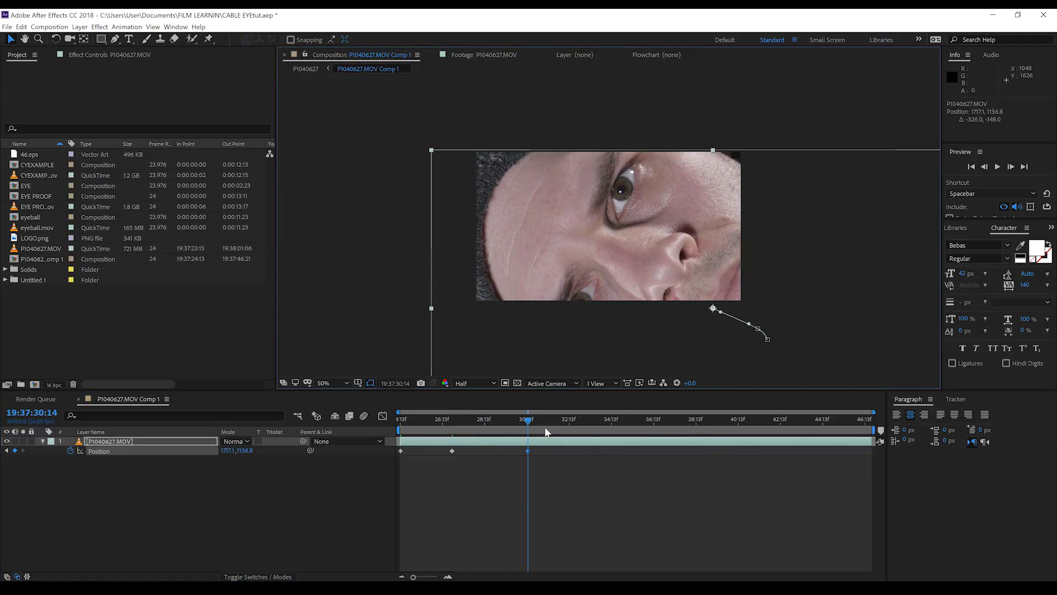
left_click_drag(545, 426, 631, 421)
left_click_drag(682, 256, 576, 203)
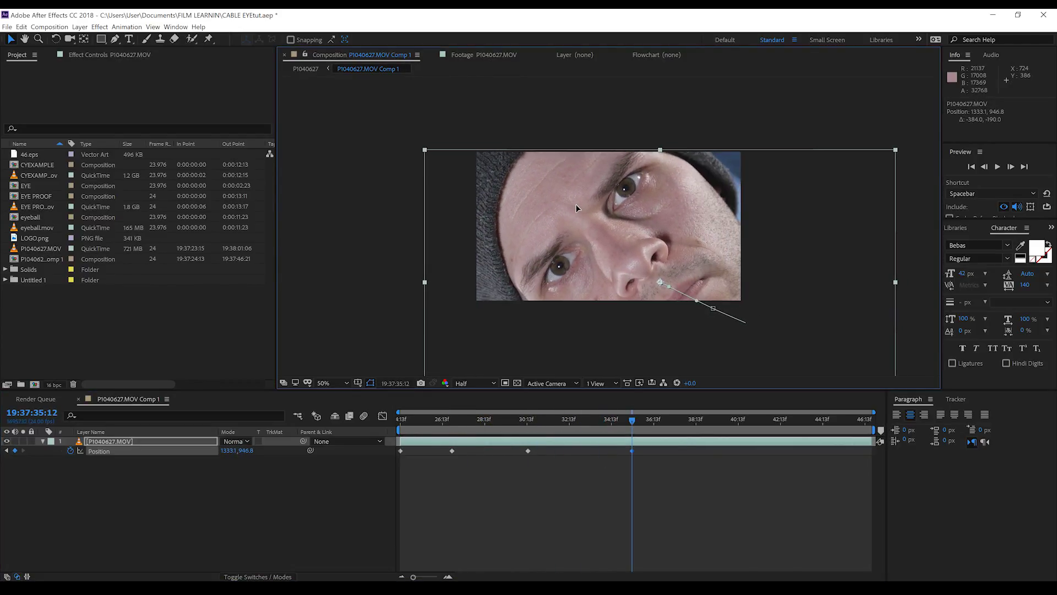
- Add more Position keyframes toward the clip's end, continuing the up-left drift
left_click_drag(630, 422, 714, 421)
left_click_drag(640, 257, 599, 225)
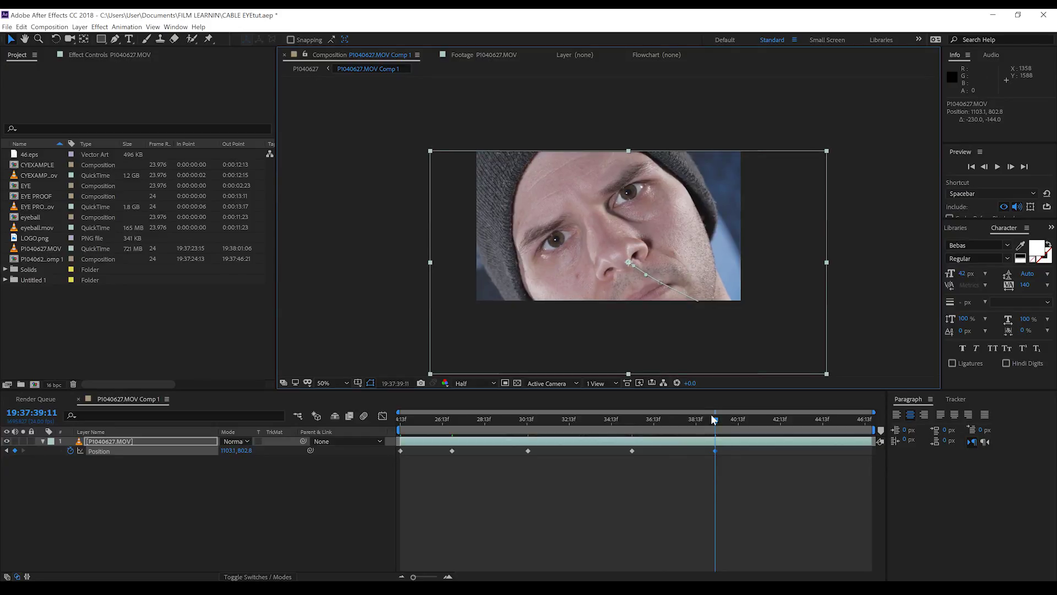
left_click_drag(714, 421, 774, 423)
left_click_drag(594, 235, 572, 202)
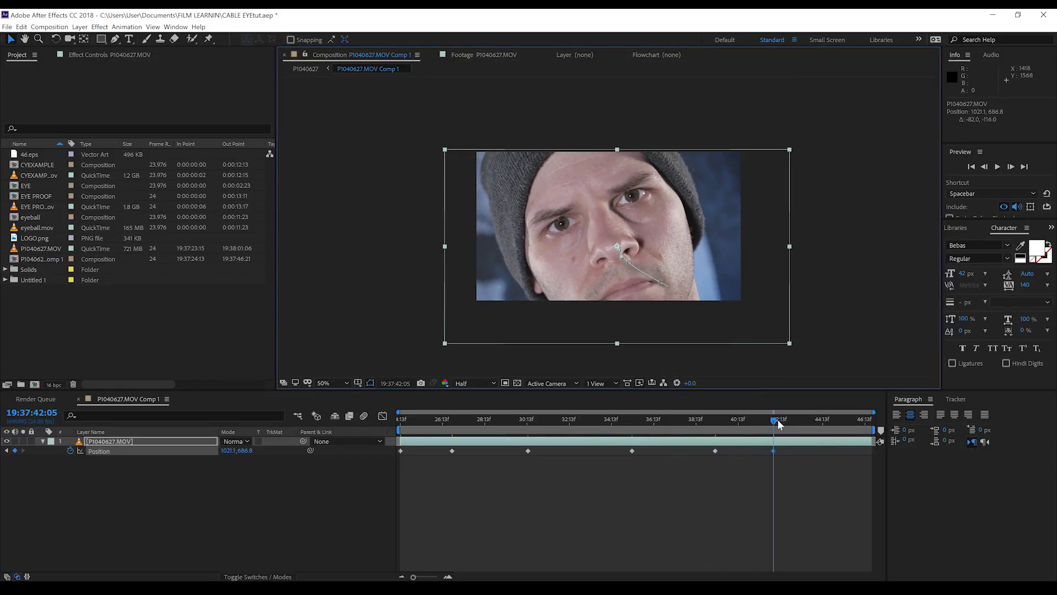
left_click_drag(778, 418, 857, 431)
left_click_drag(606, 242, 585, 206)
- Set the final Position keyframe to 960, 540 and preview the eye-to-face move
left_click(229, 450)
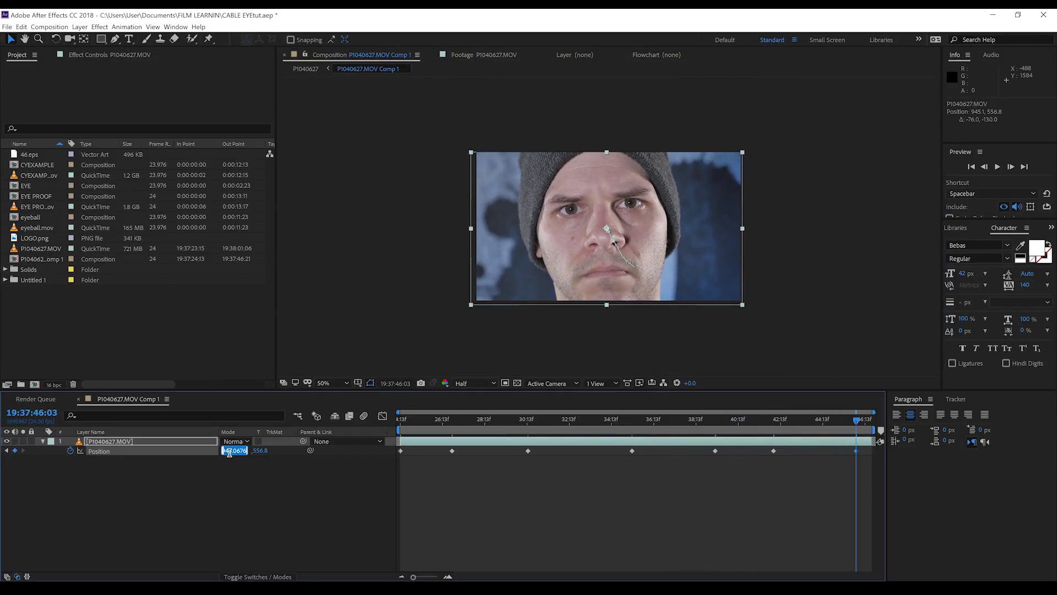
type("960")
key("Return")
type("540")
key("Return")
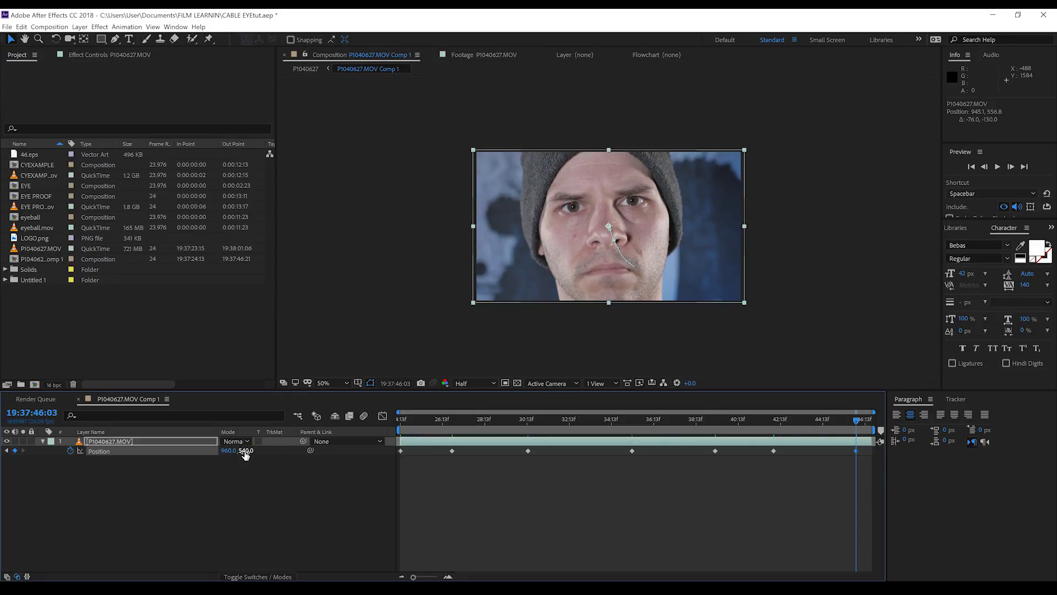
left_click_drag(860, 429, 378, 479)
key("space")
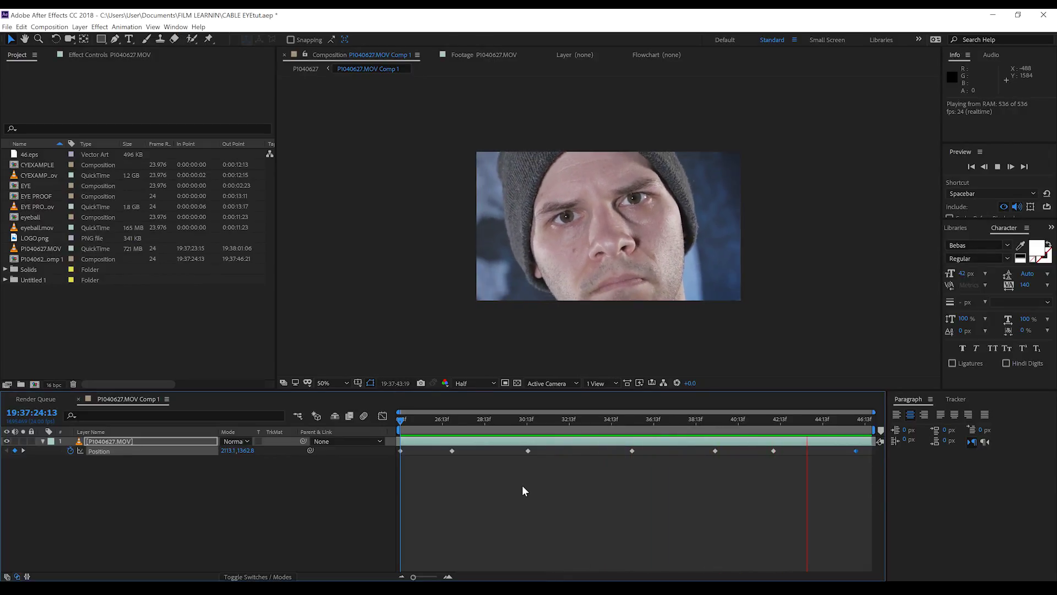
- Stop the preview and show the comp at Fit up to 100% magnification and Full resolution
key("space")
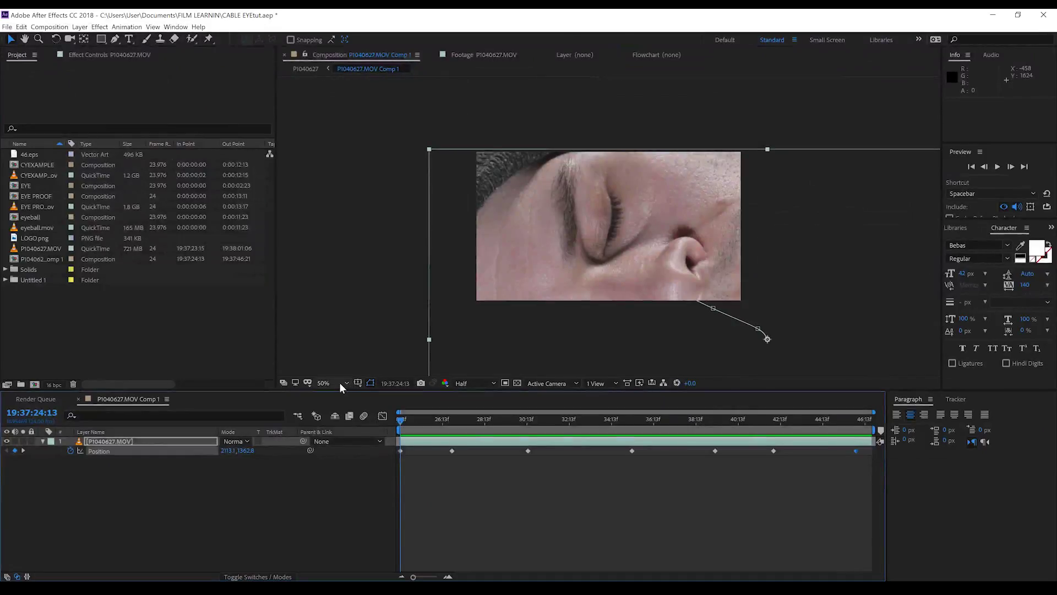
left_click(336, 382)
left_click(341, 200)
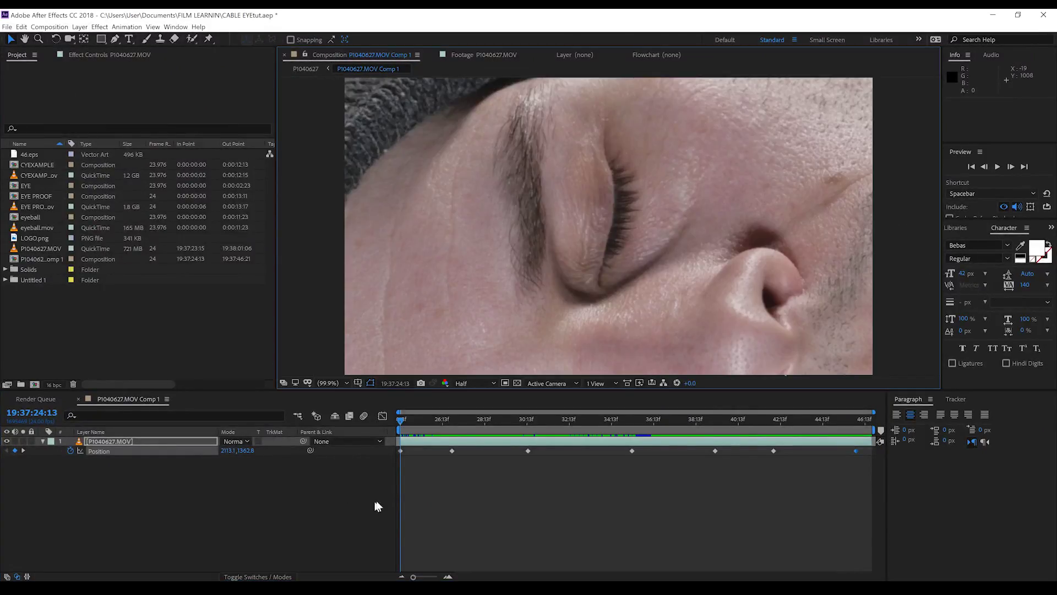
left_click(462, 383)
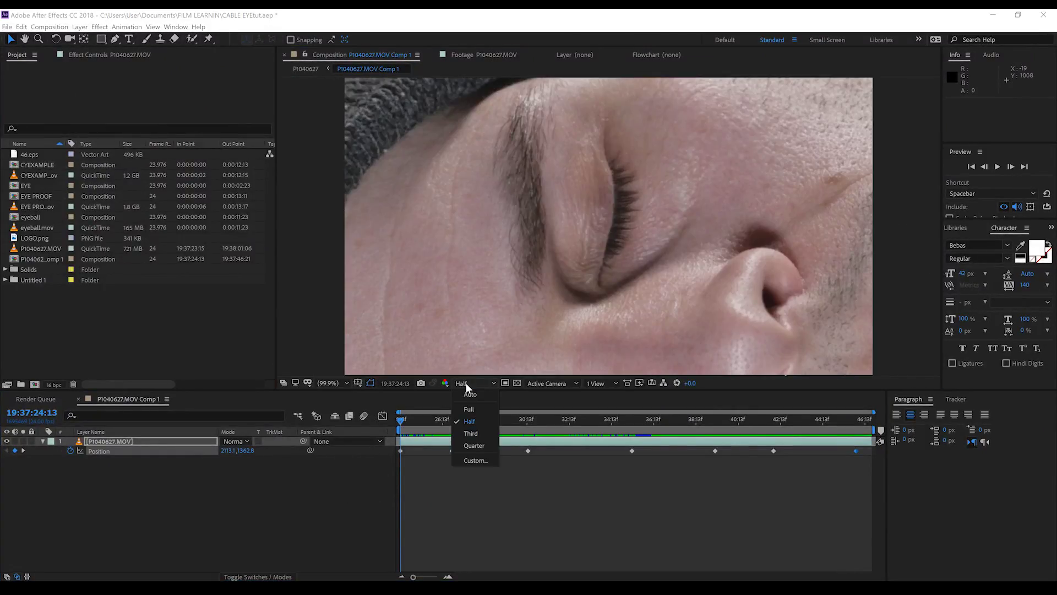
left_click(471, 410)
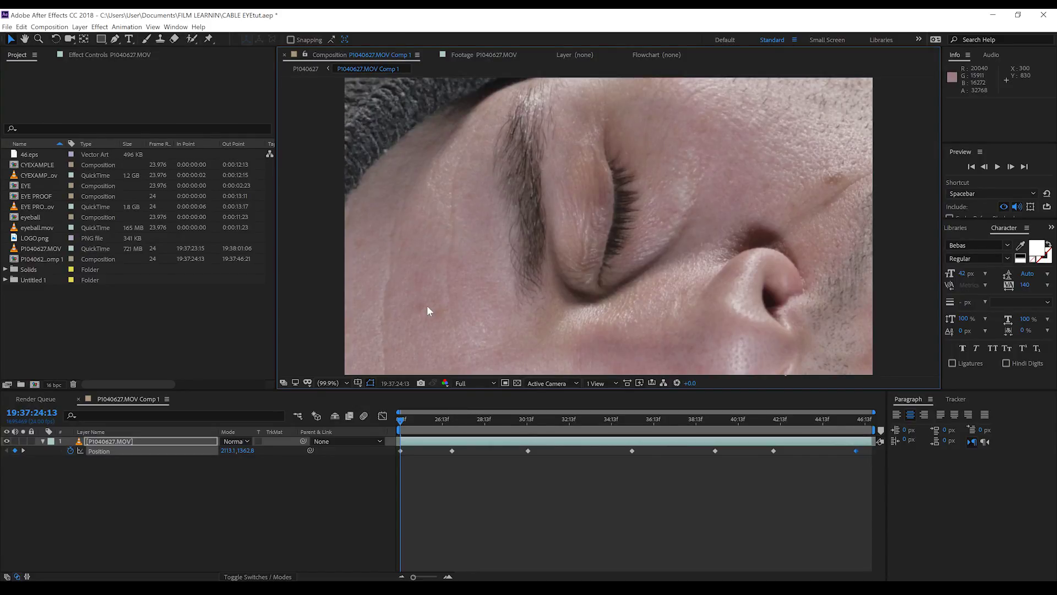
- Browse the Animation menu without choosing, then deselect the layer and its keyframe
left_click(127, 27)
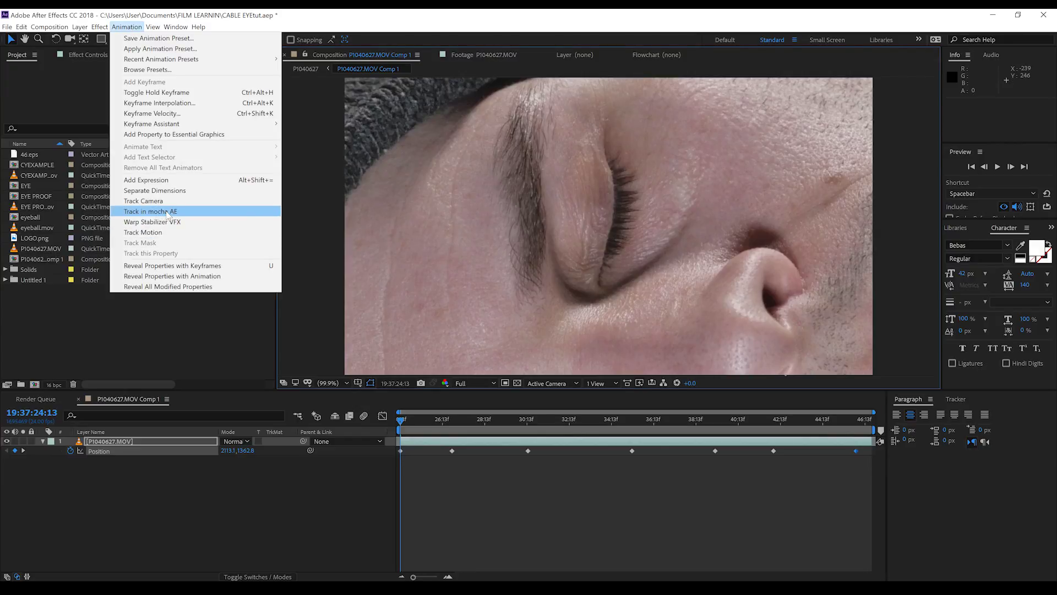
left_click(242, 290)
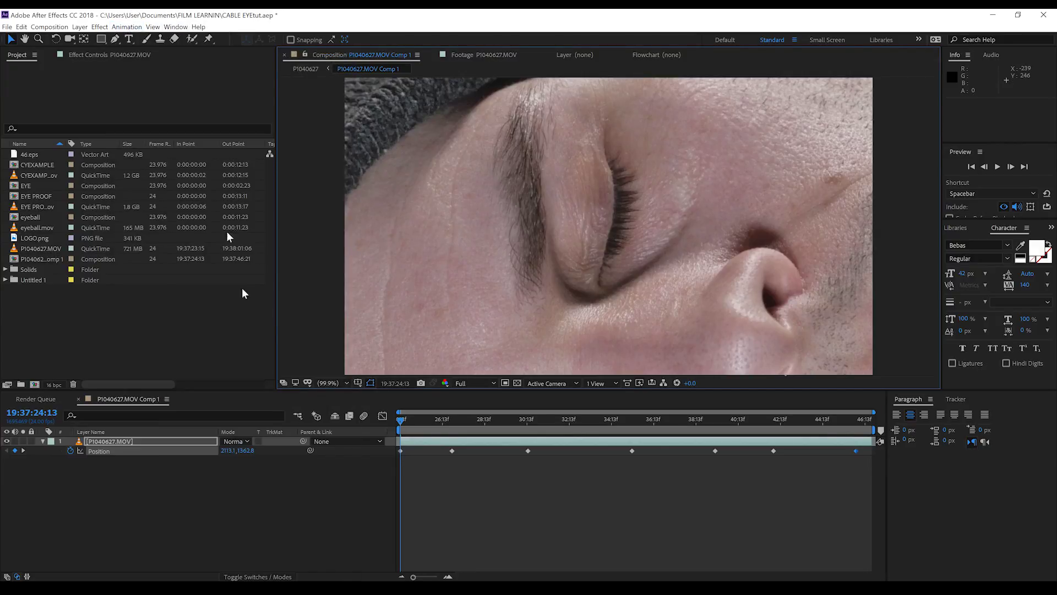
left_click(317, 500)
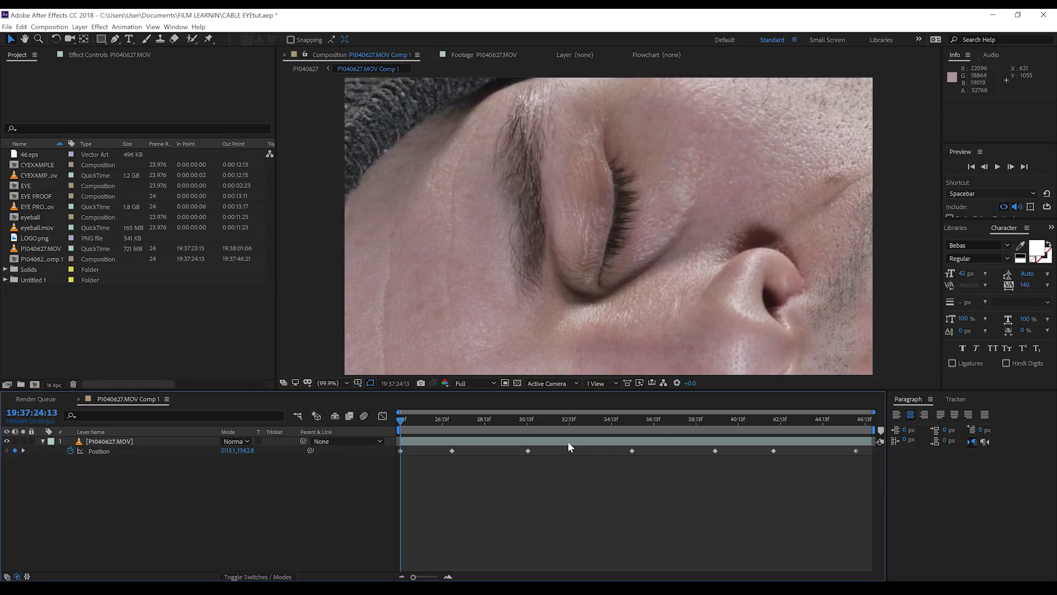
- Queue P1040627.MOV Comp 1 for rendering with a QuickTime output module, then reopen its timeline
left_click(128, 444)
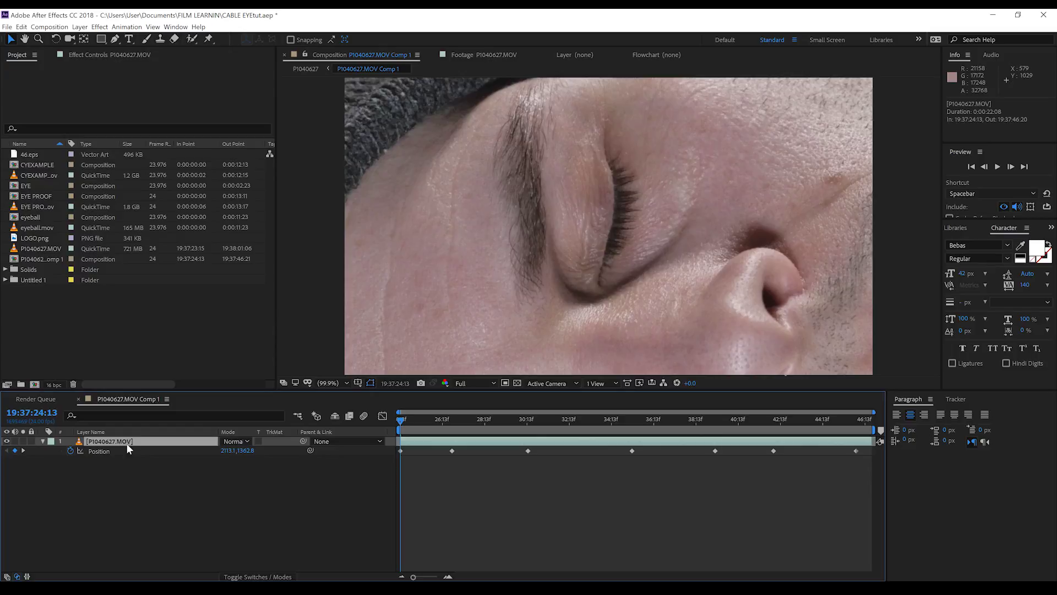
key("ctrl+m")
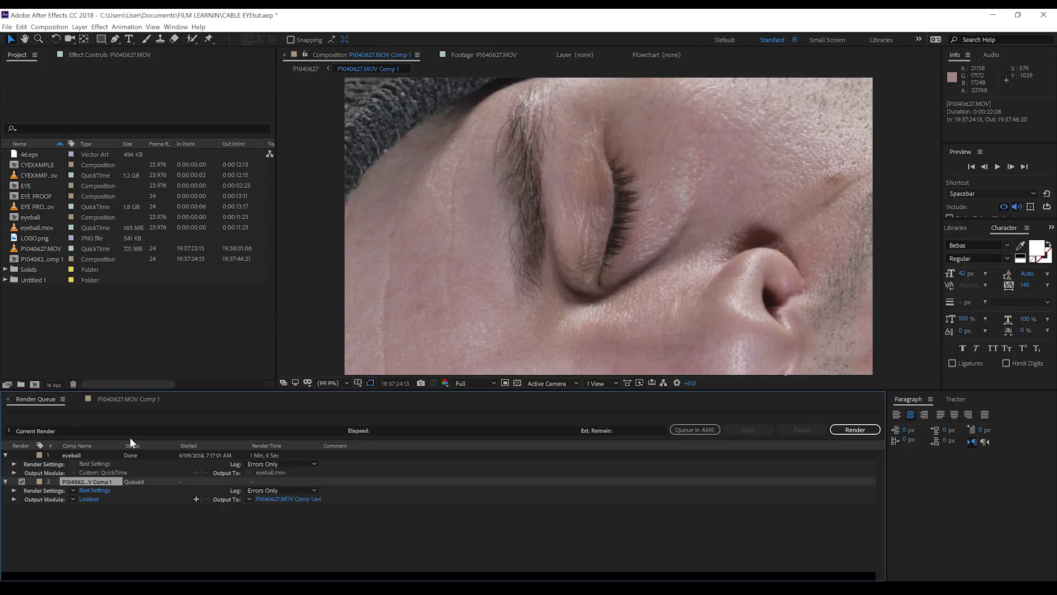
left_click(89, 499)
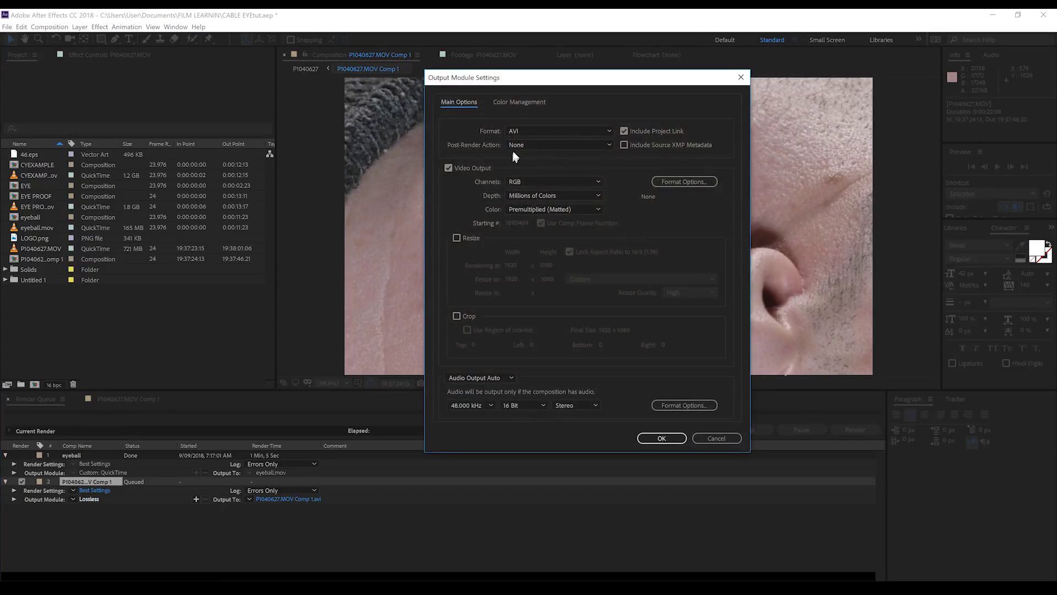
left_click(522, 131)
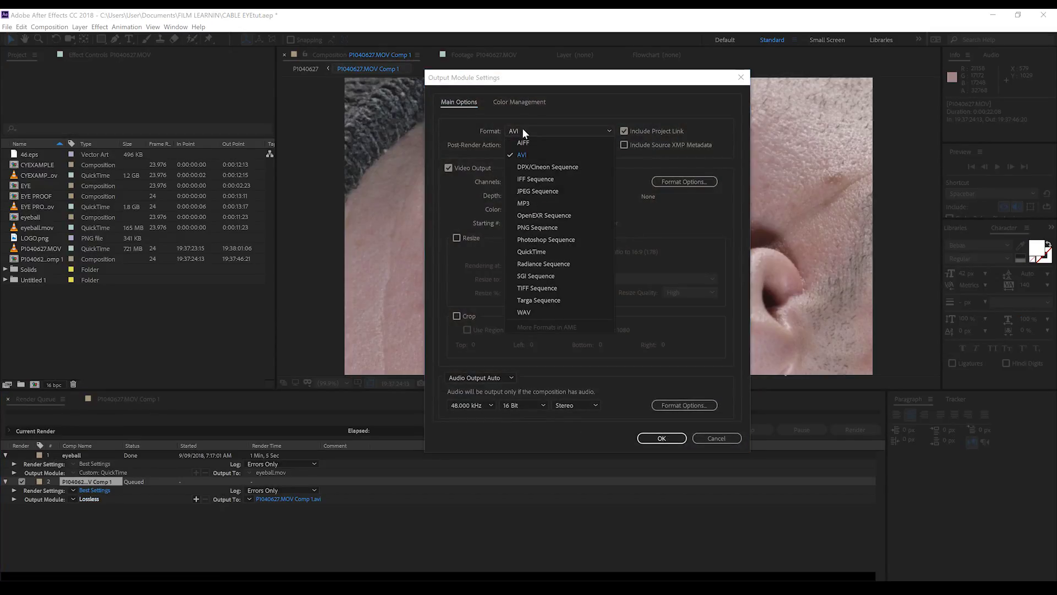
left_click(531, 251)
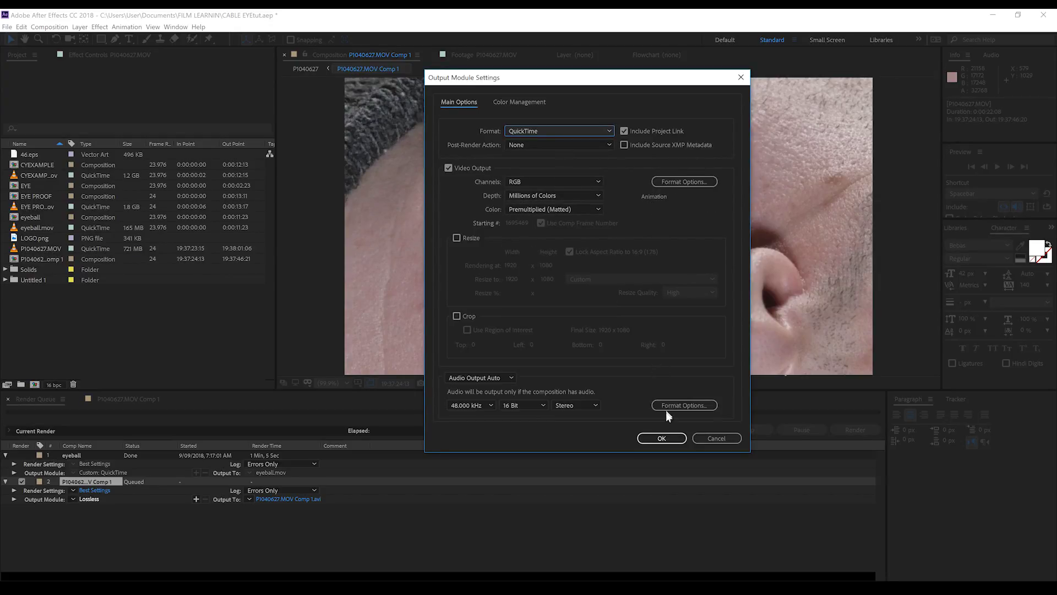
left_click(662, 439)
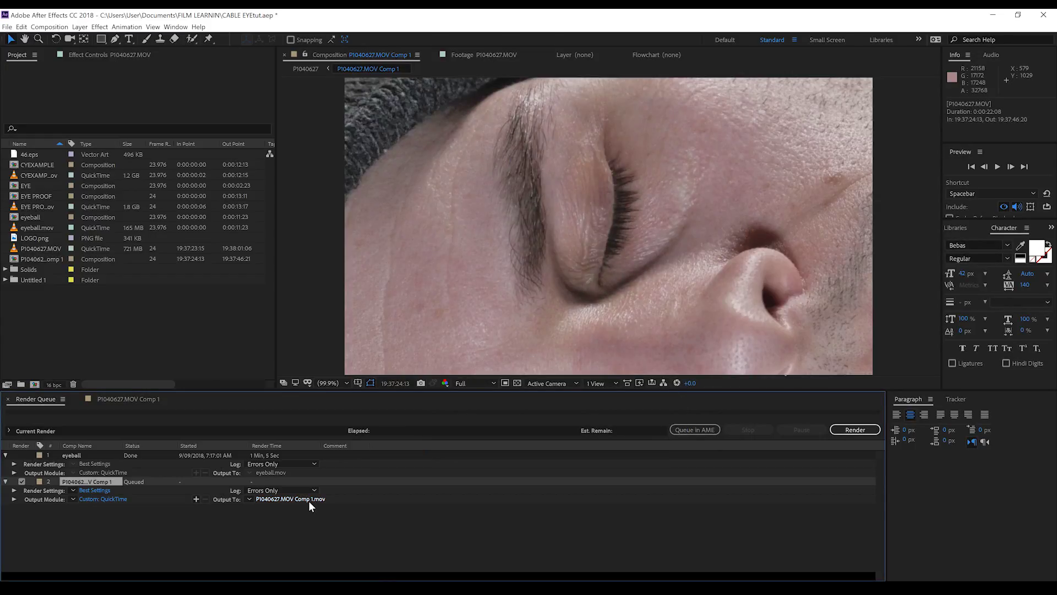
left_click(128, 399)
- Build an EYE PROOF 2 comp from EYE PROOF.mov and send it to mocha AE for tracking
left_click_drag(41, 207, 34, 383)
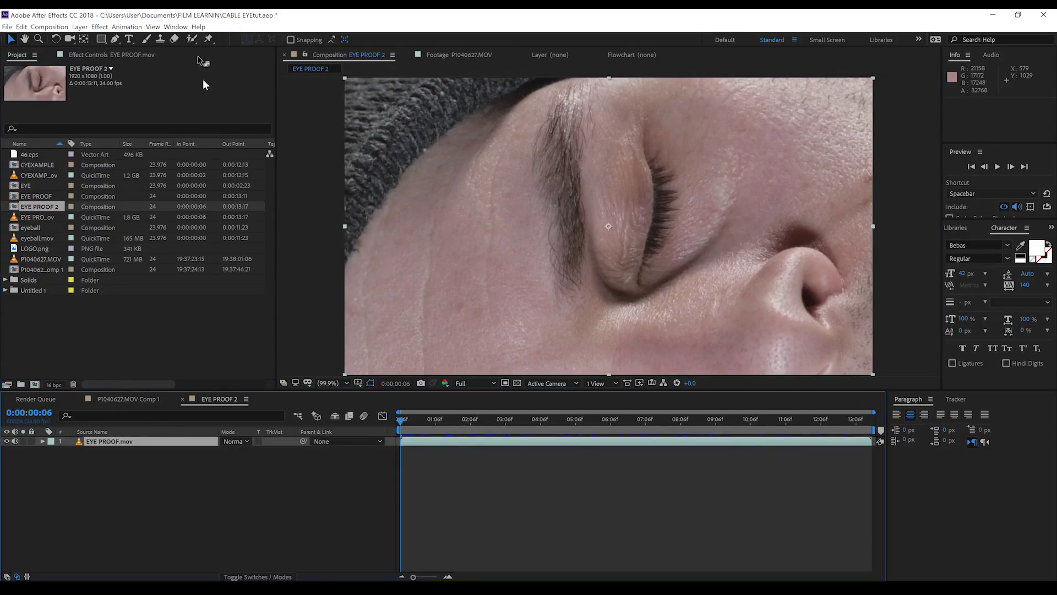
left_click(124, 27)
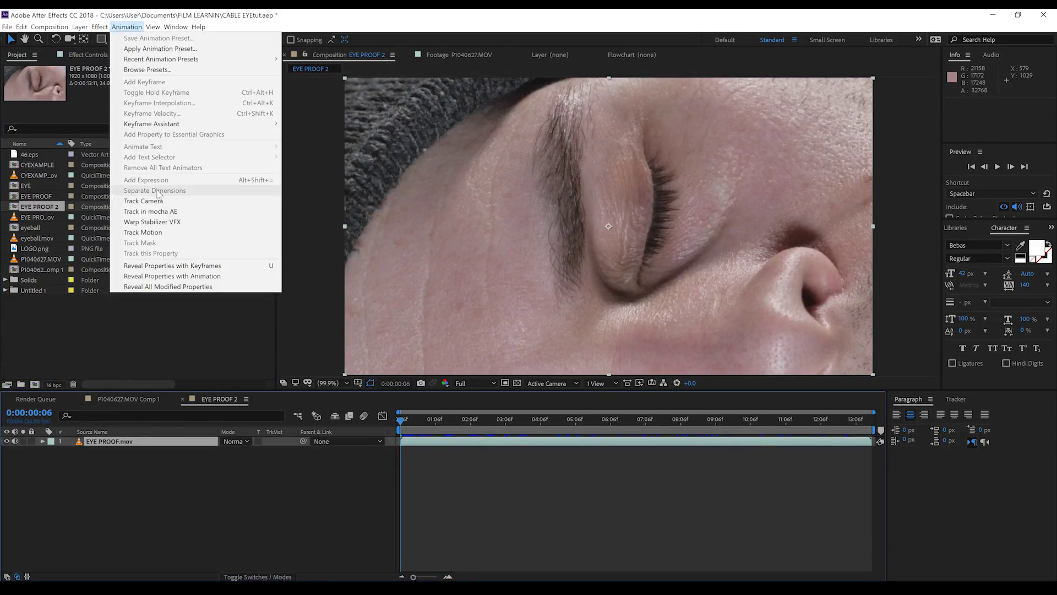
left_click(165, 212)
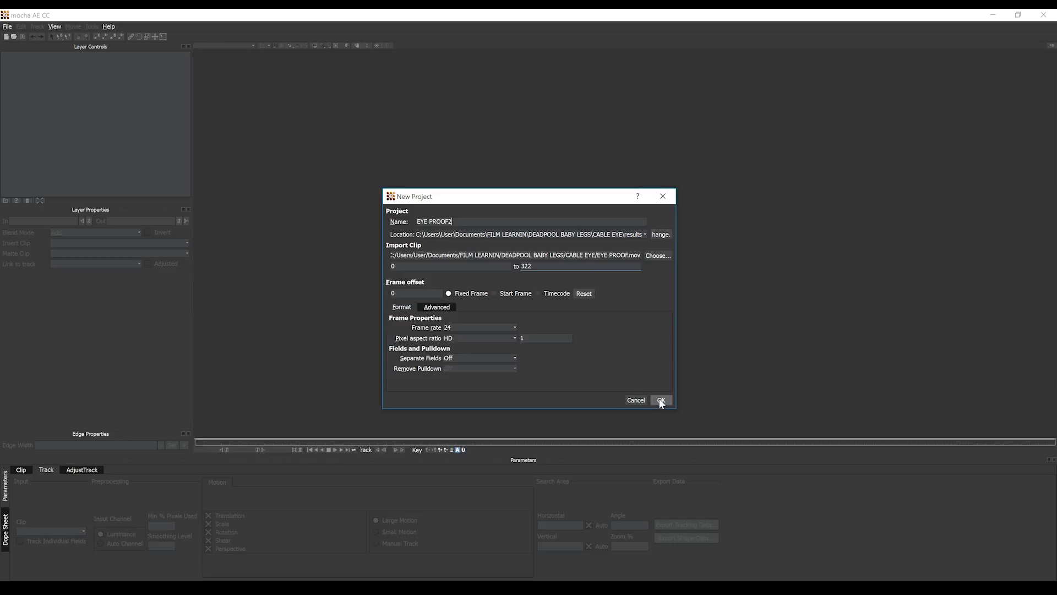
- Create the EYE PROOF2 mocha project and advance to frame 8 where the eye is open
left_click(661, 400)
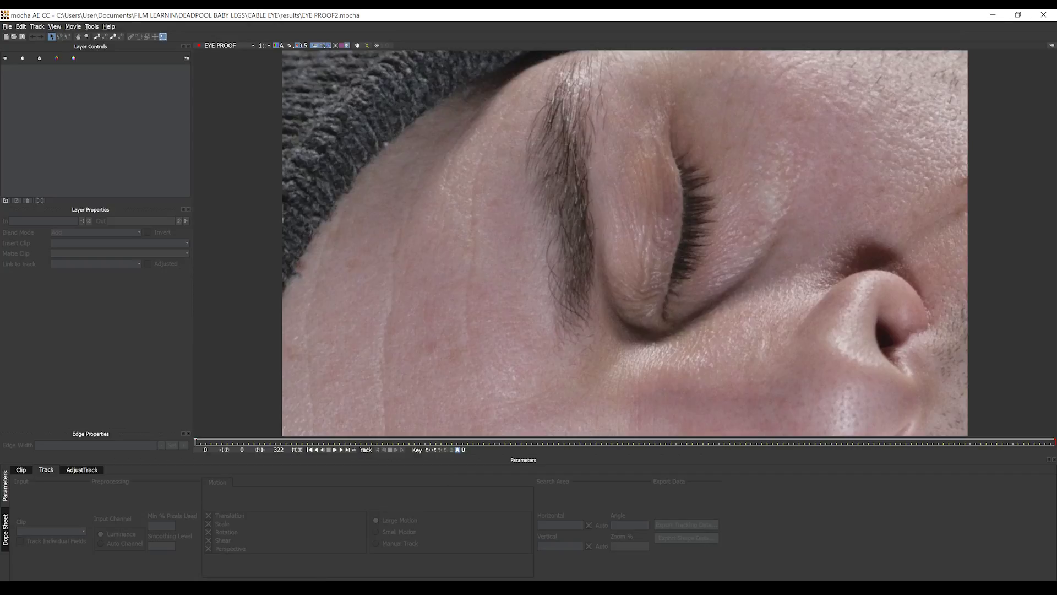
left_click(200, 440)
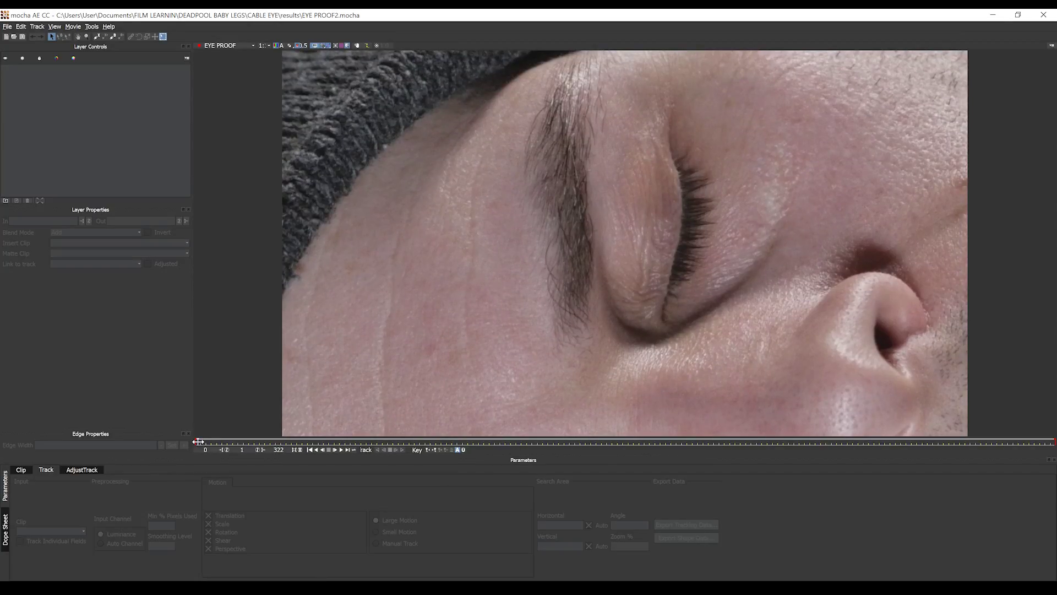
left_click_drag(197, 442, 216, 441)
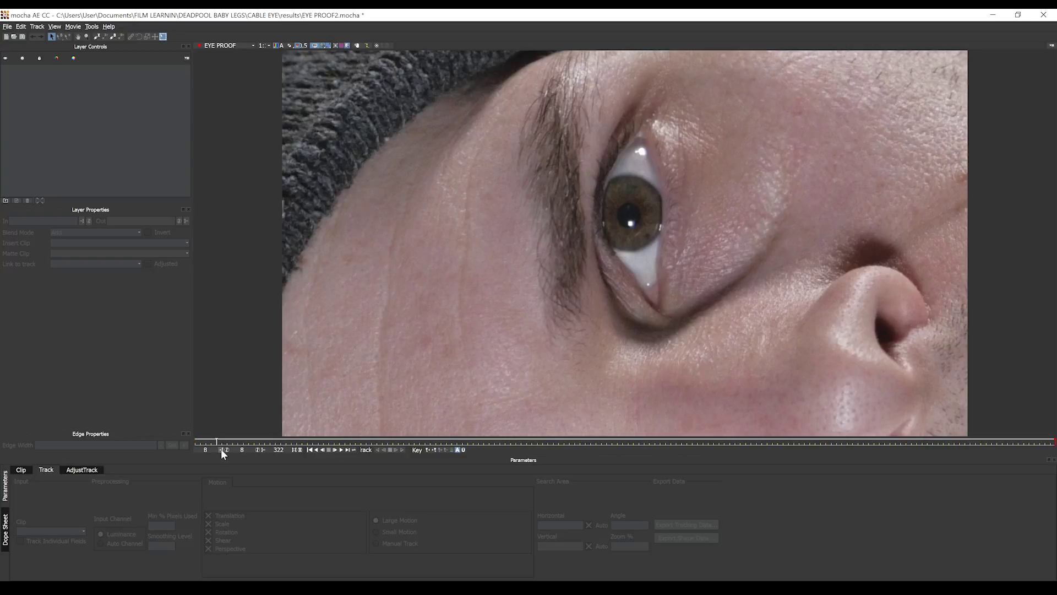
- Draw a closed X-spline around the iris on Layer 1
left_click(96, 37)
scroll(632, 191, "up", 3)
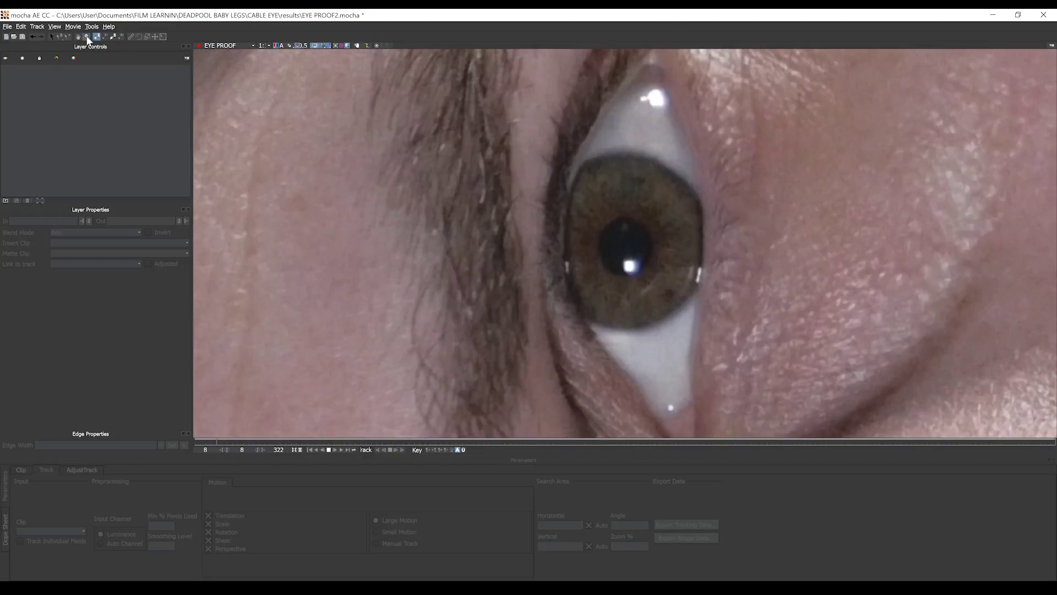
left_click(630, 151)
left_click(588, 160)
left_click(597, 321)
left_click(622, 326)
left_click(649, 322)
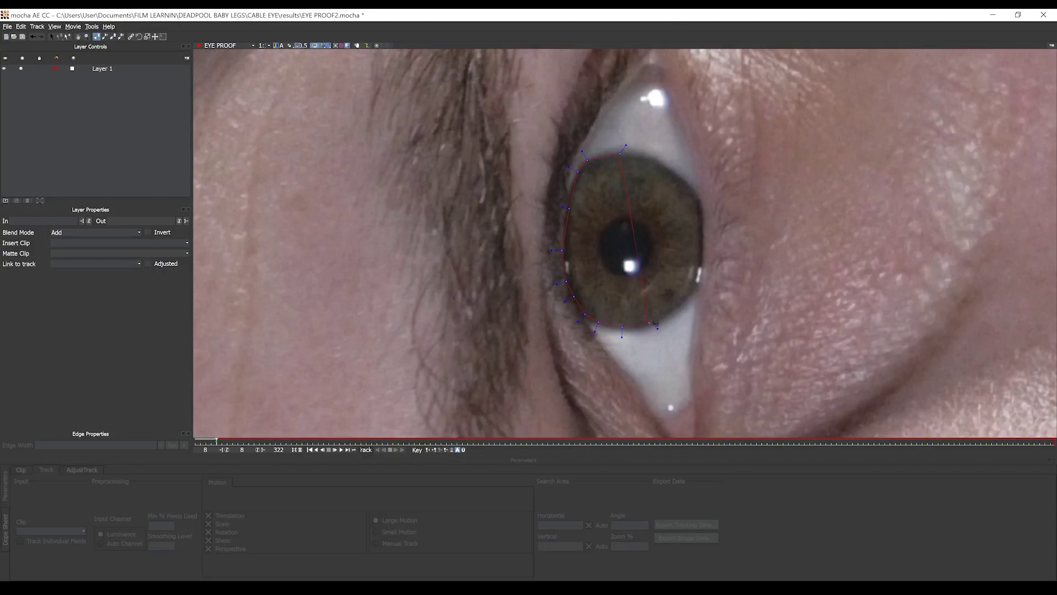
left_click(619, 154)
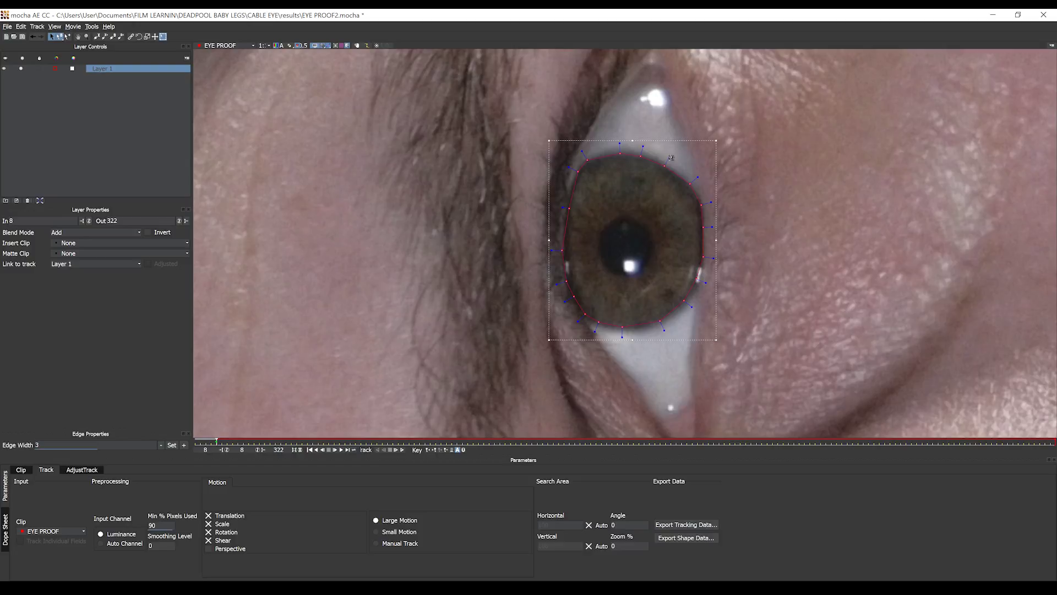
- Tighten the spline around the iris, exclude Shear from the motion, and track forwards
left_click_drag(642, 145, 640, 153)
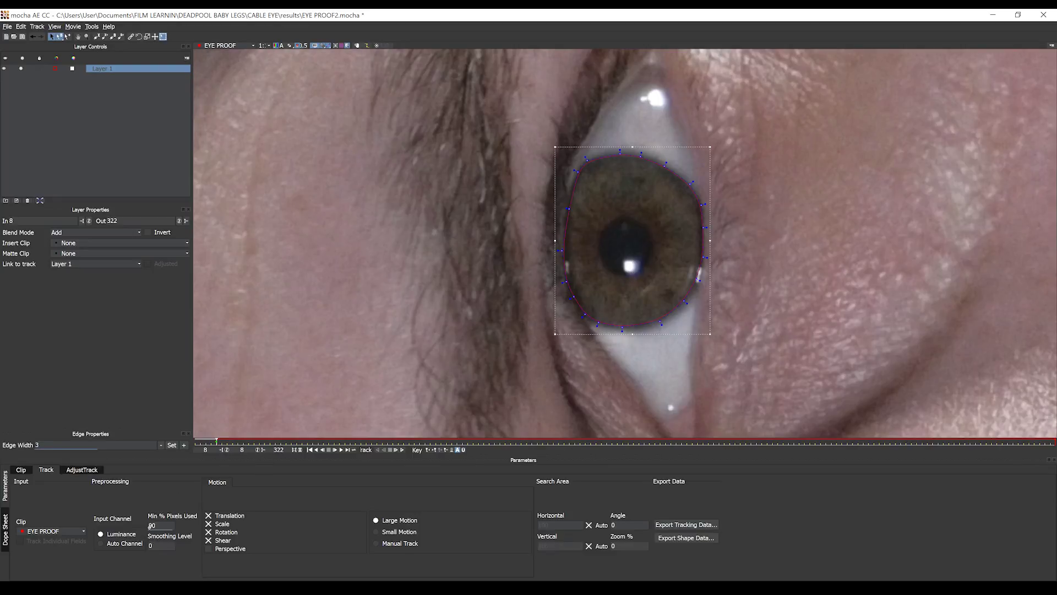
left_click(210, 542)
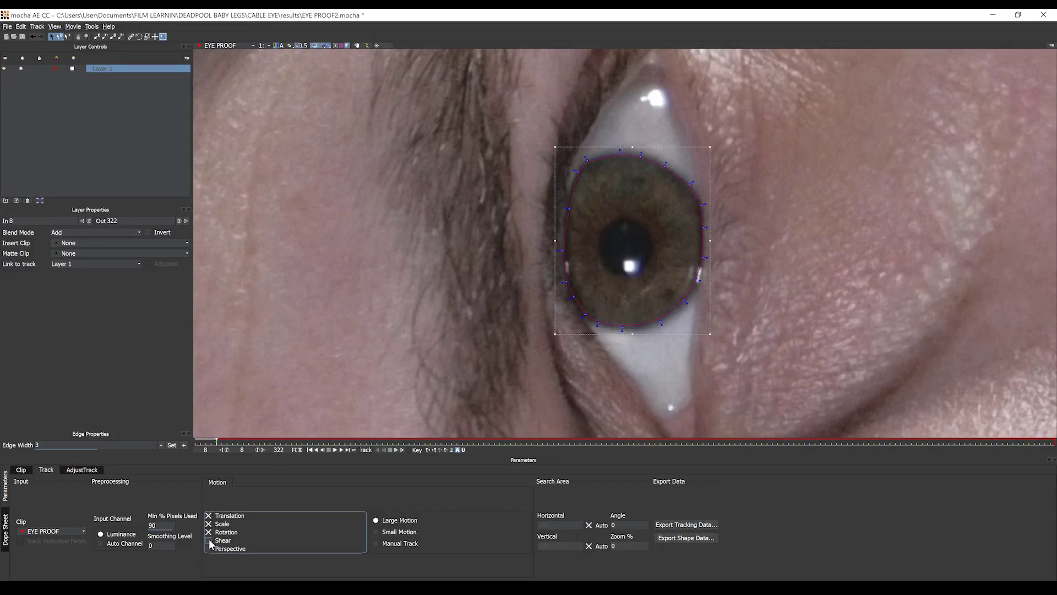
left_click(402, 449)
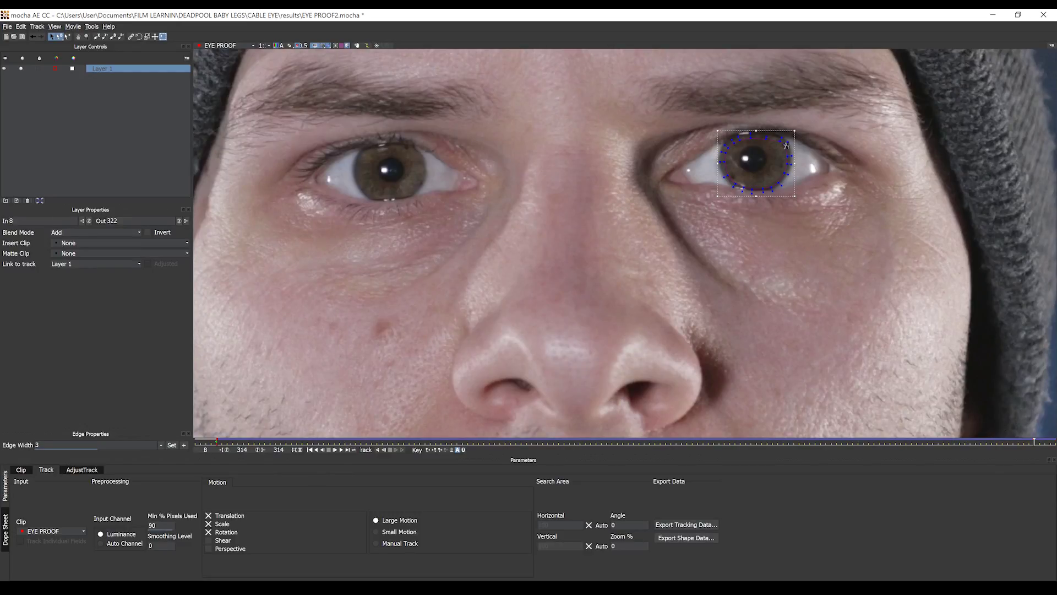
- Zoom in and fit the tracking surface corners around the iris, then scrub back through the clip
scroll(778, 149, "up", 2)
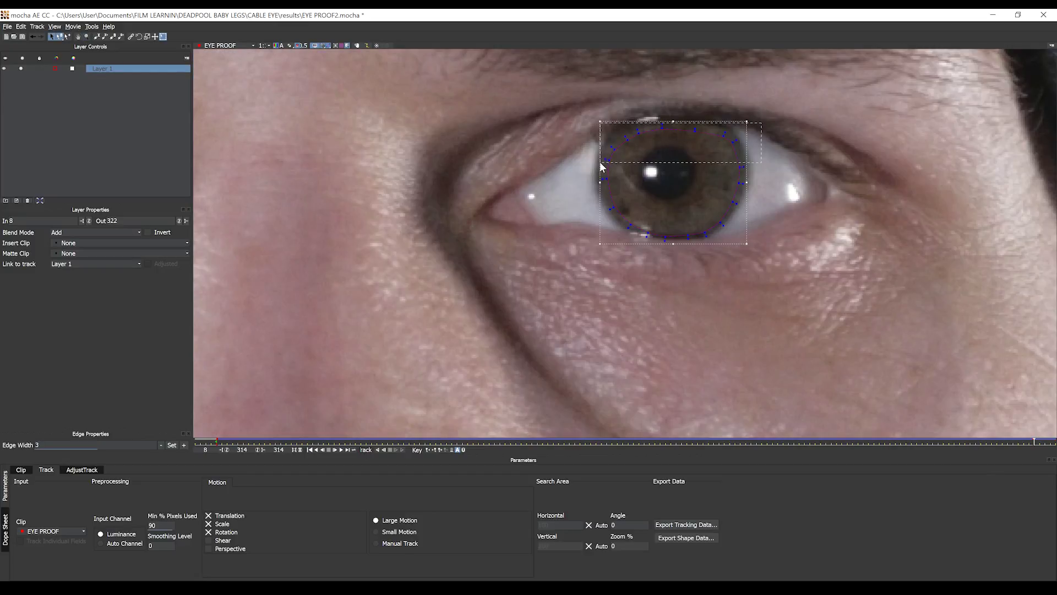
left_click_drag(600, 161, 752, 110)
left_click_drag(600, 110, 579, 125)
left_click_drag(1034, 442, 199, 443)
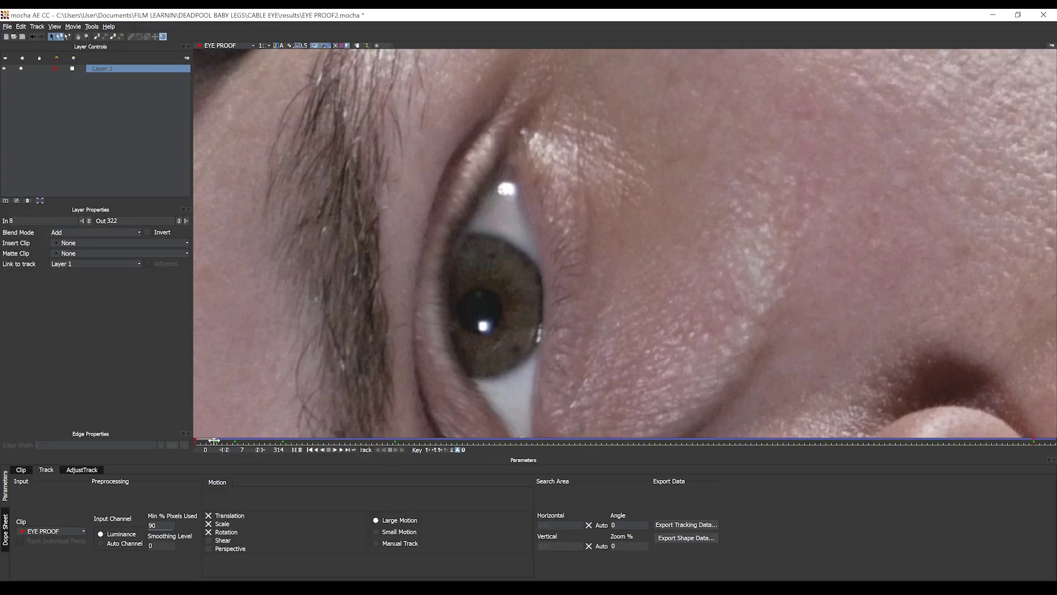
- Check the spline near the blink and extend the layer's In point to frame 0
left_click(214, 443)
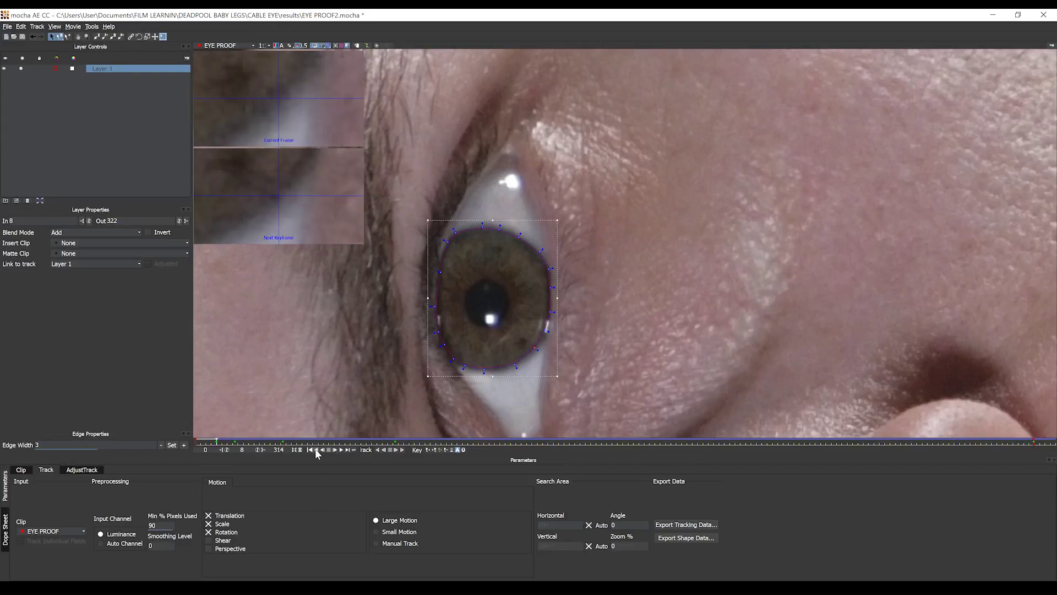
left_click_drag(211, 442, 214, 442)
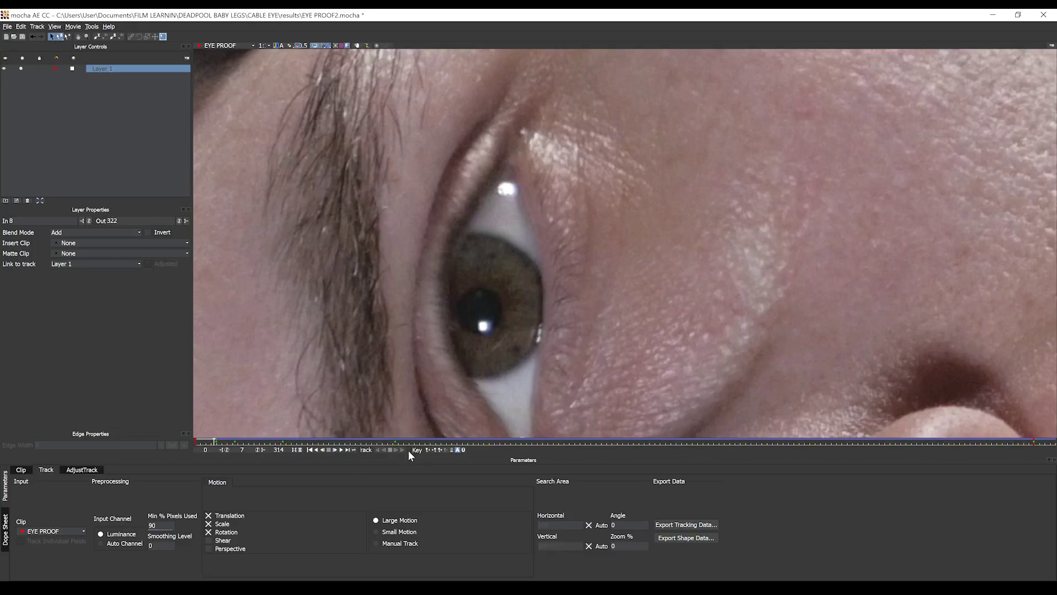
mouse_move(218, 438)
left_mouse_down()
mouse_move(197, 439)
mouse_move(211, 442)
left_mouse_up()
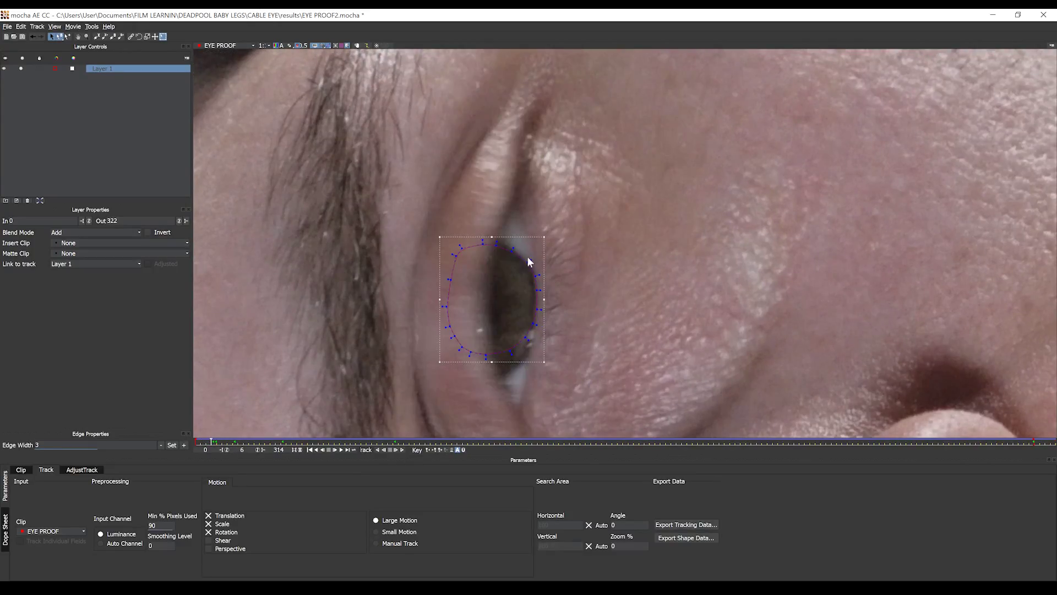
- Reshape the iris spline to fit the half-closed eye across frames 5–10
left_click_drag(491, 352, 493, 380)
key("comma")
key("period")
key("comma")
key("period")
key("period")
key("period")
key("period")
key("period")
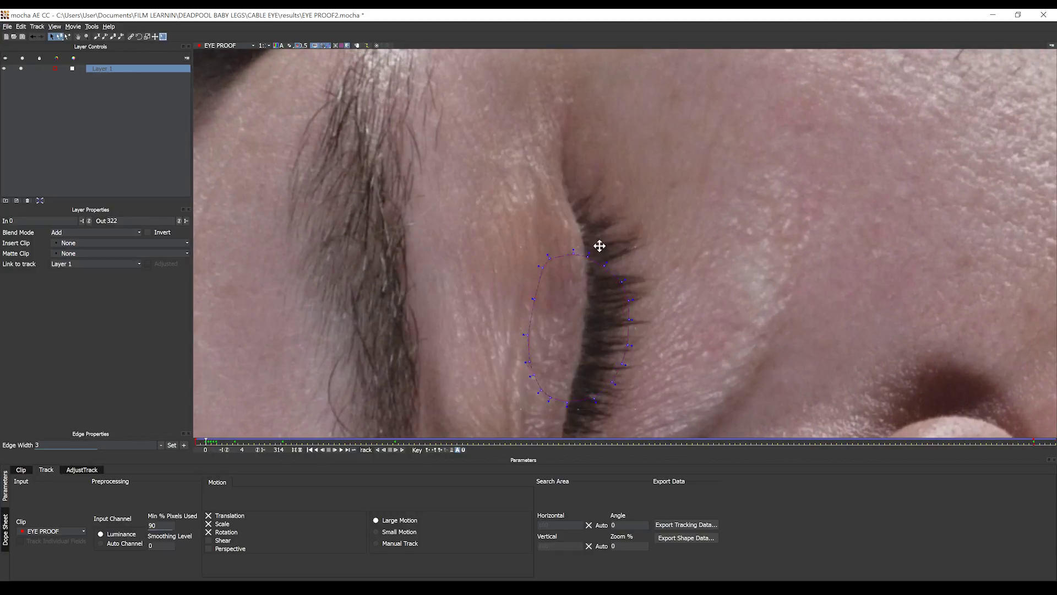
left_click_drag(430, 253, 455, 352)
- Review the track from the first frame and copy After Effects Transform Data to the clipboard
key("Home")
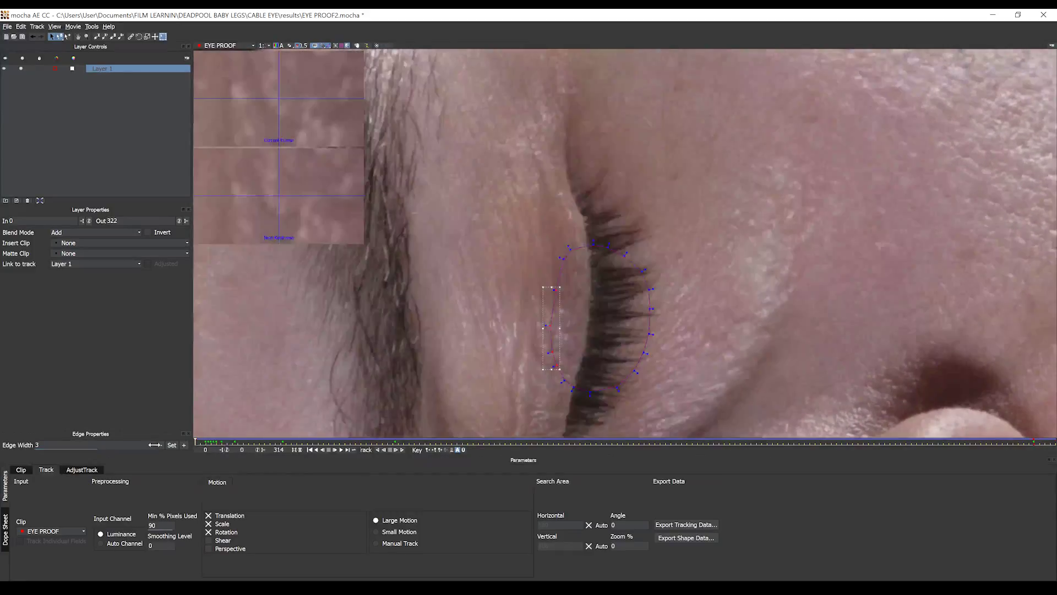
left_click(341, 450)
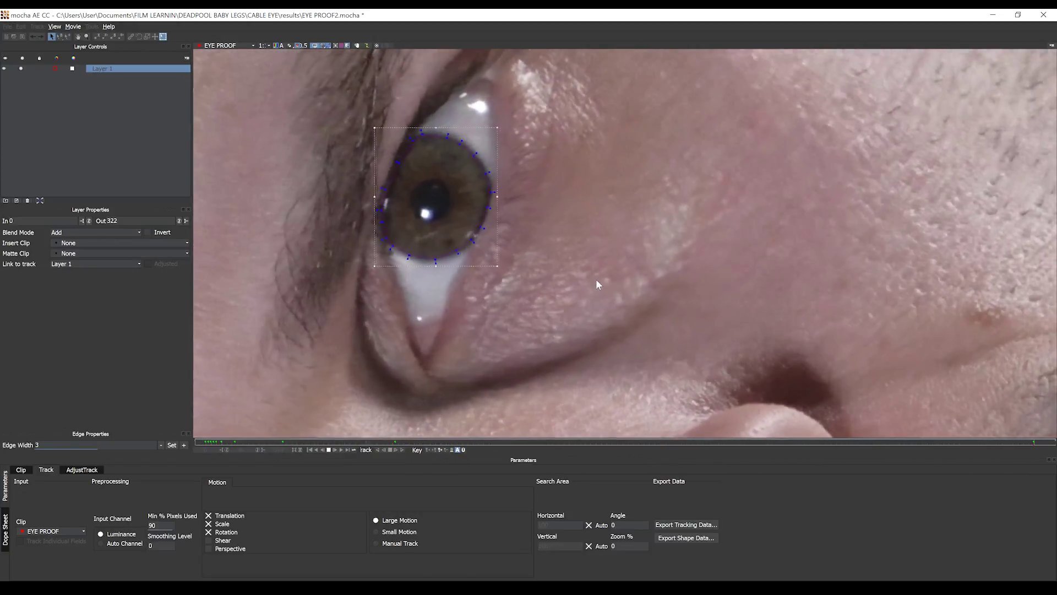
key("space")
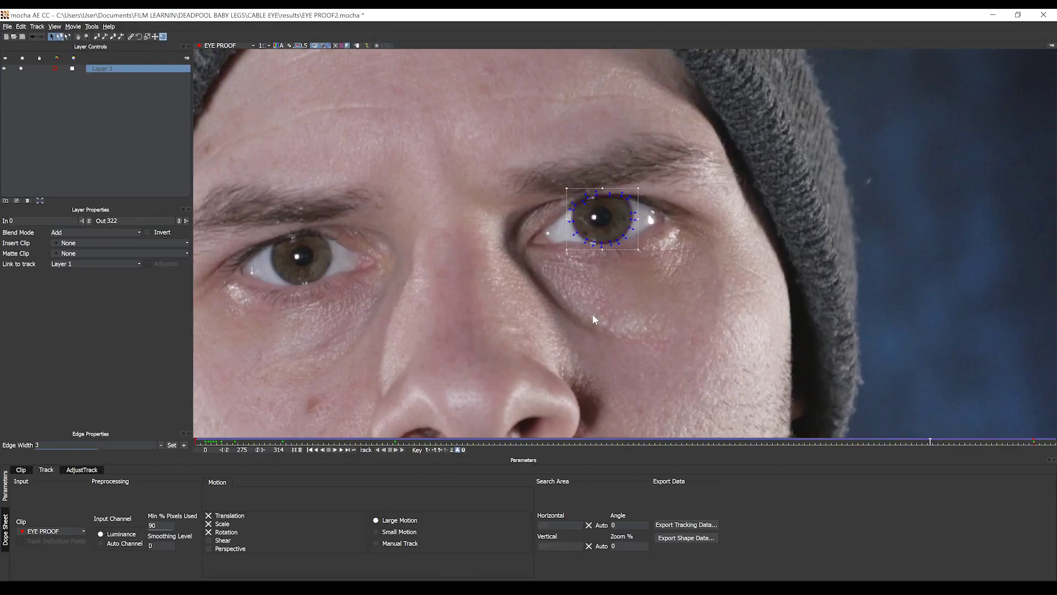
left_click(691, 527)
left_click(485, 296)
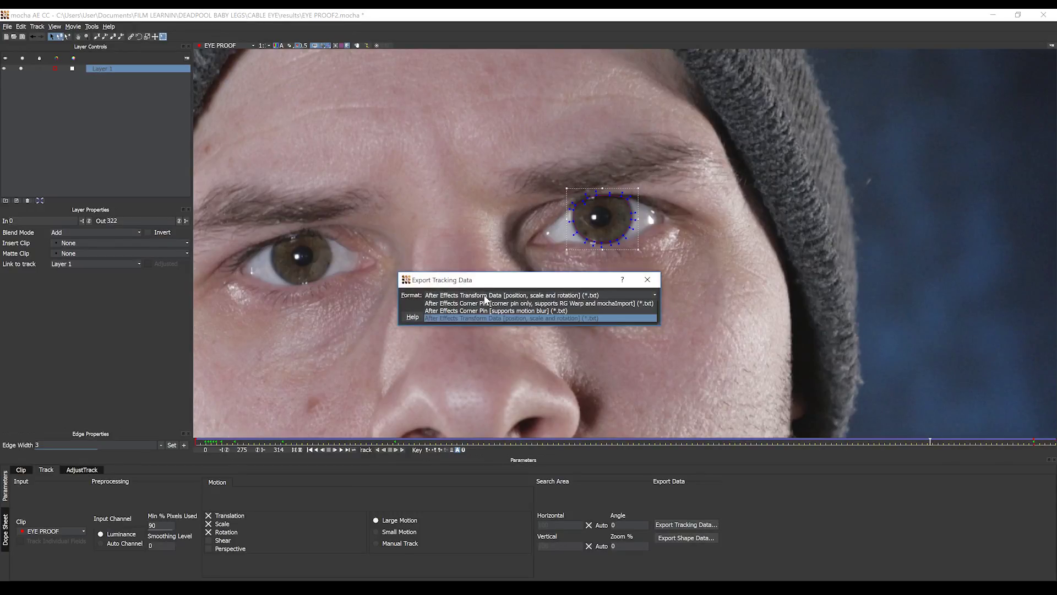
left_click(490, 318)
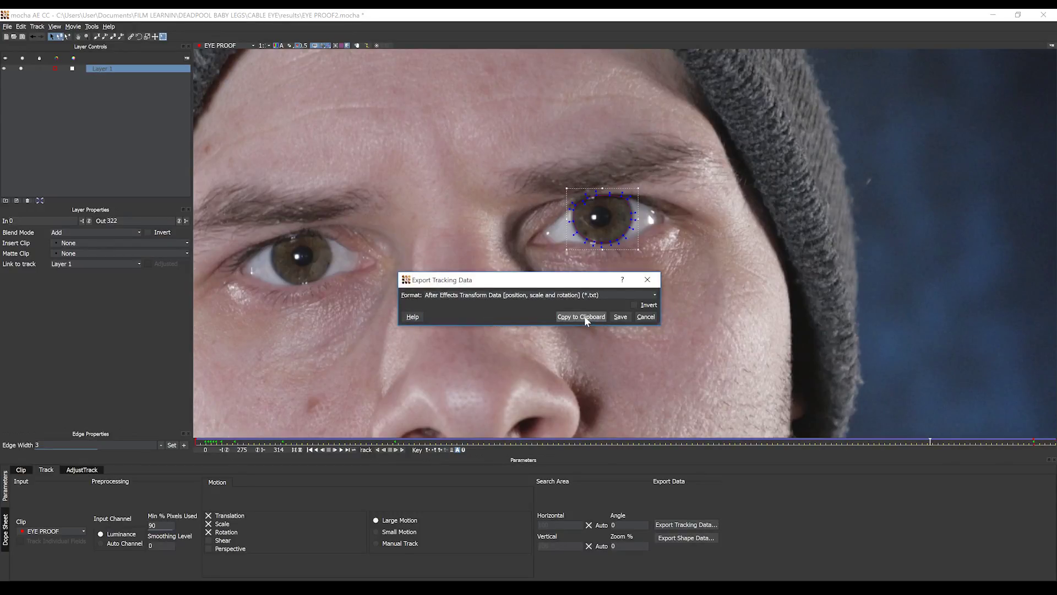
left_click(585, 318)
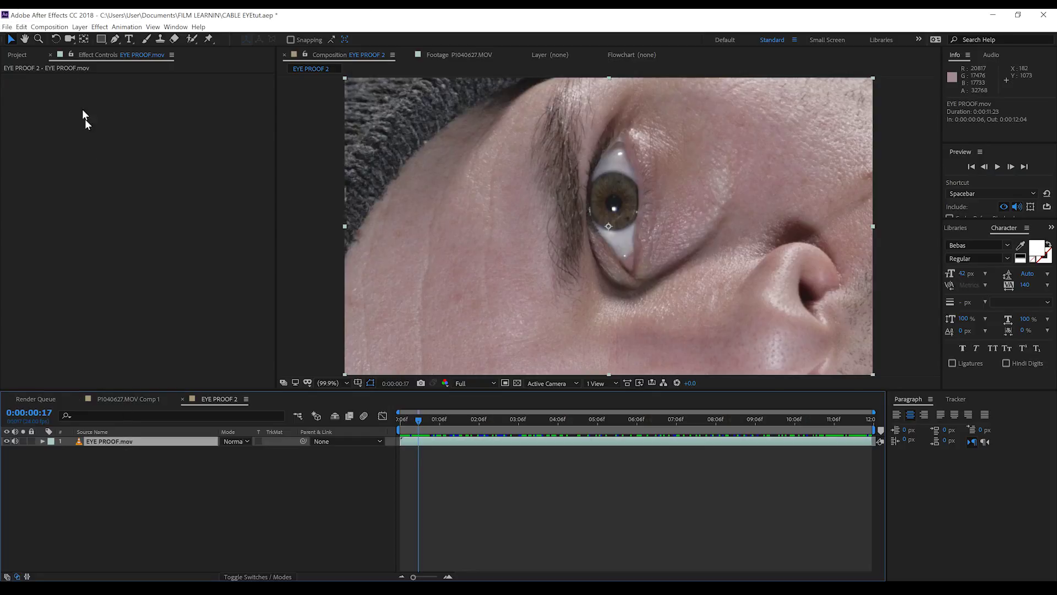
- Add a new null object layer (Null 6) and centre its anchor point in its content
left_click(79, 27)
mouse_move(93, 38)
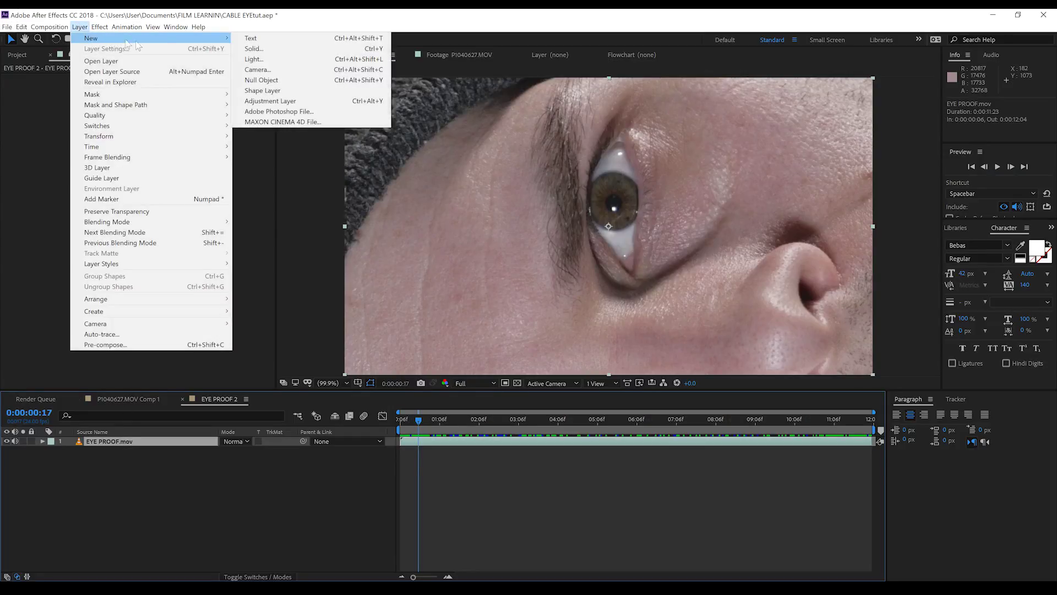
left_click(256, 80)
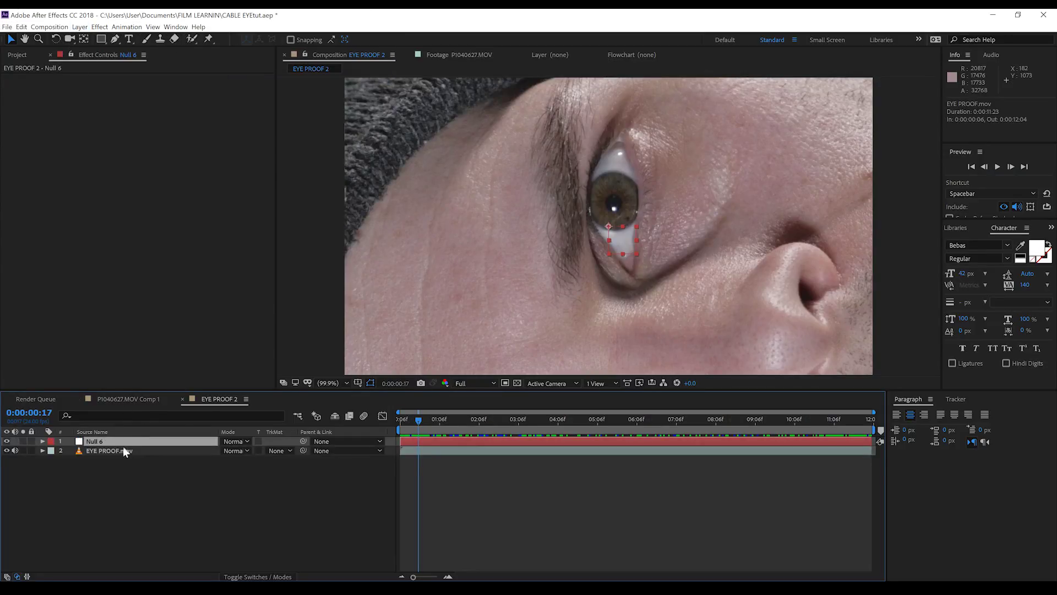
right_click(146, 440)
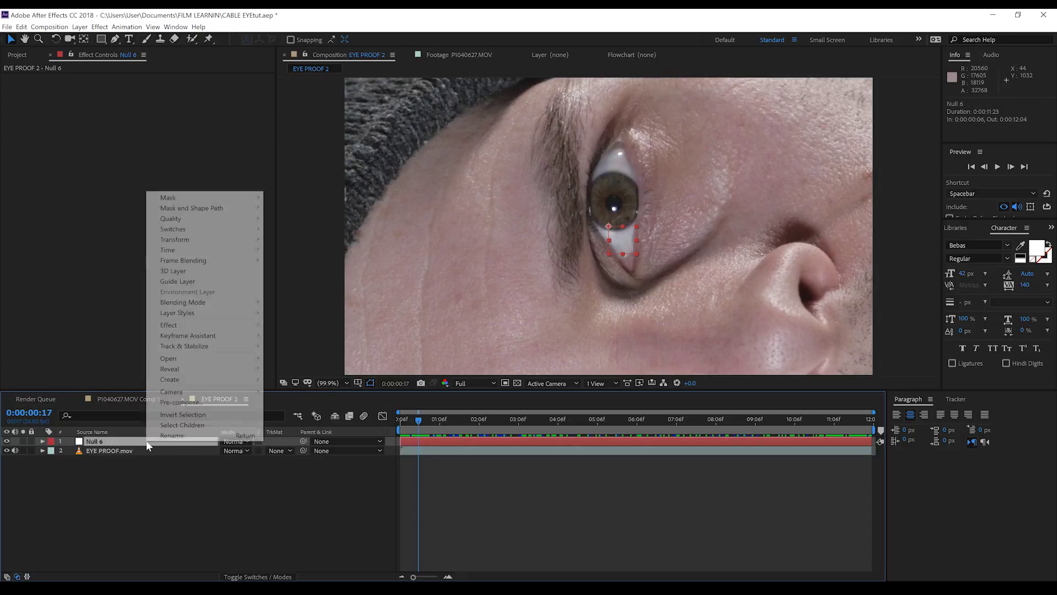
mouse_move(197, 241)
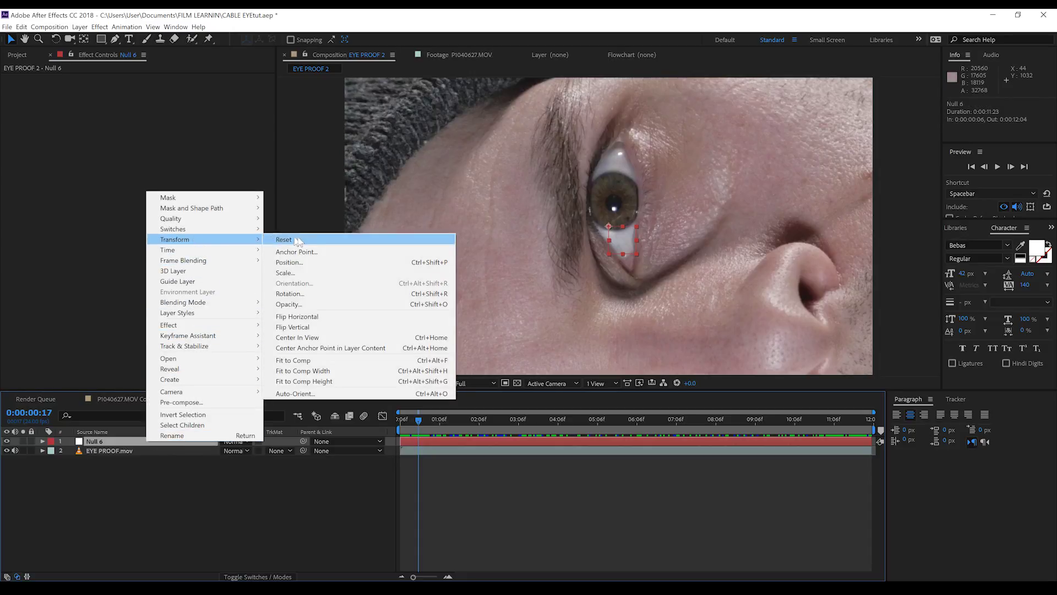
left_click(321, 350)
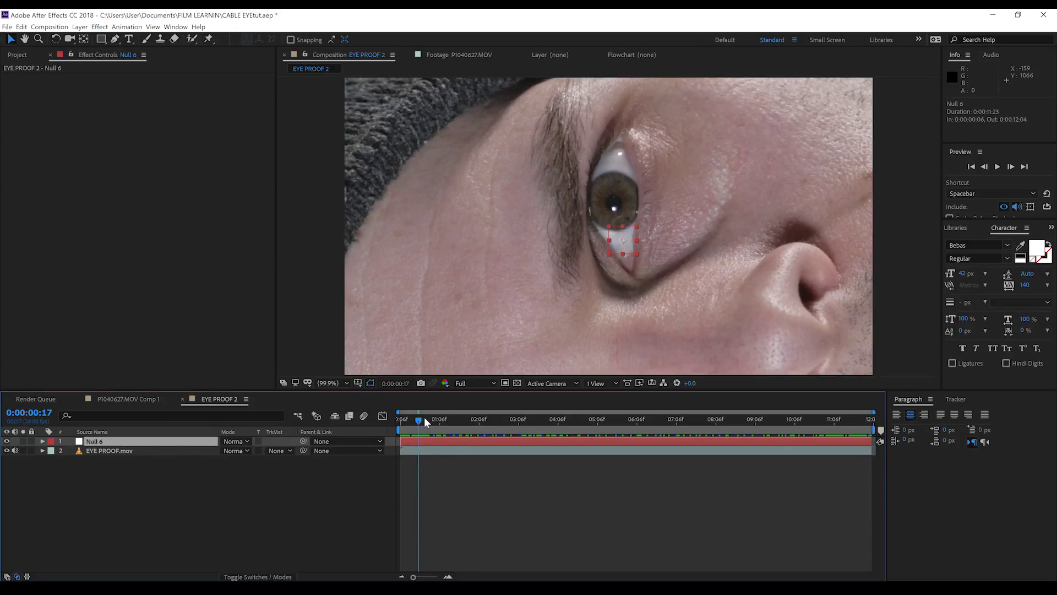
- At frame 0:00:00:06, paste the mocha tracking keyframes onto Null 6
left_click_drag(418, 419, 364, 418)
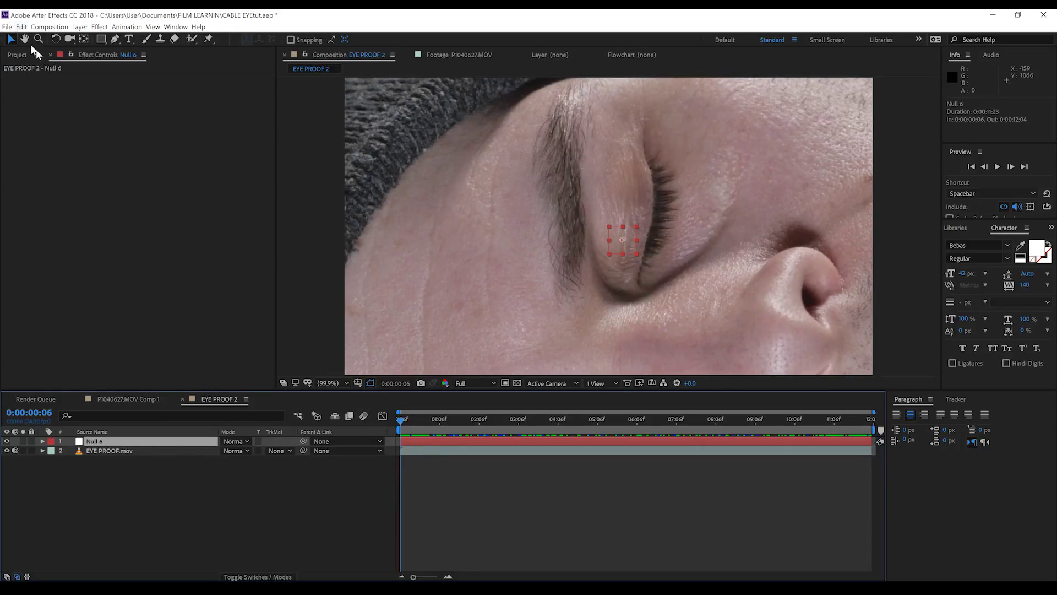
left_click(21, 27)
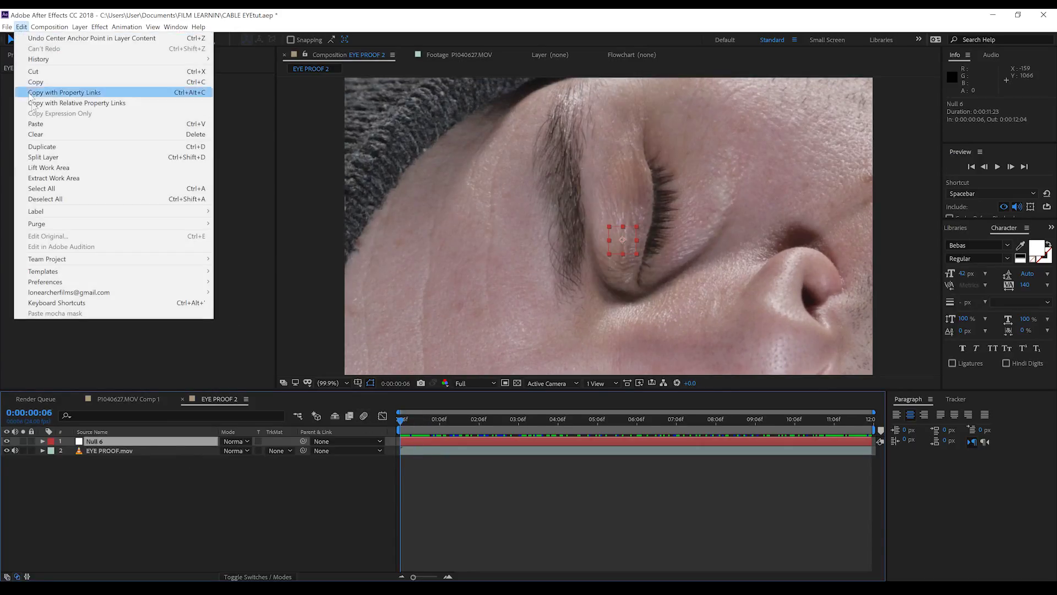
left_click(47, 124)
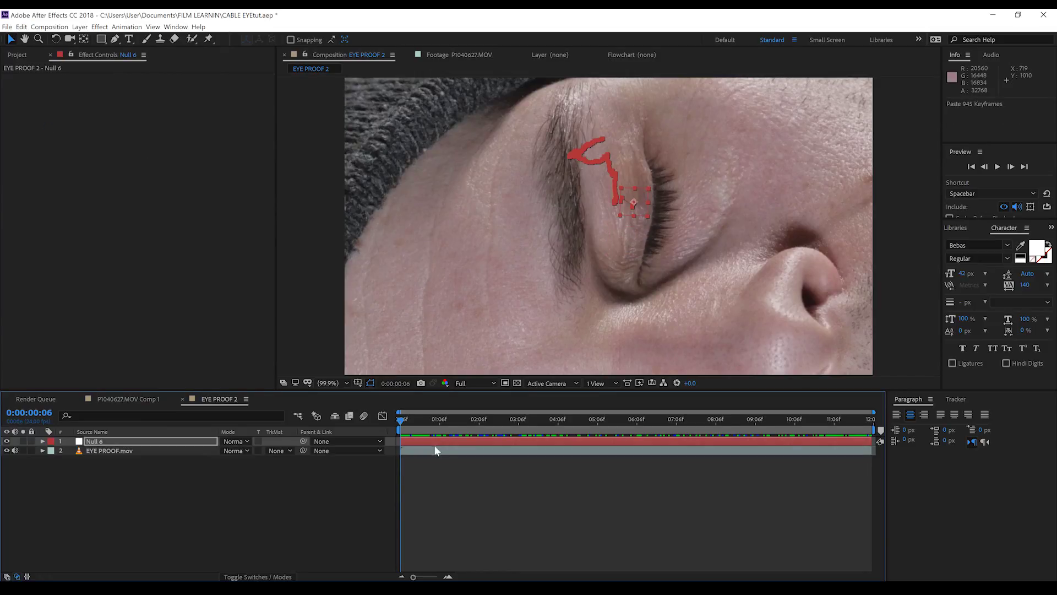
key("comma")
key("comma")
key("space")
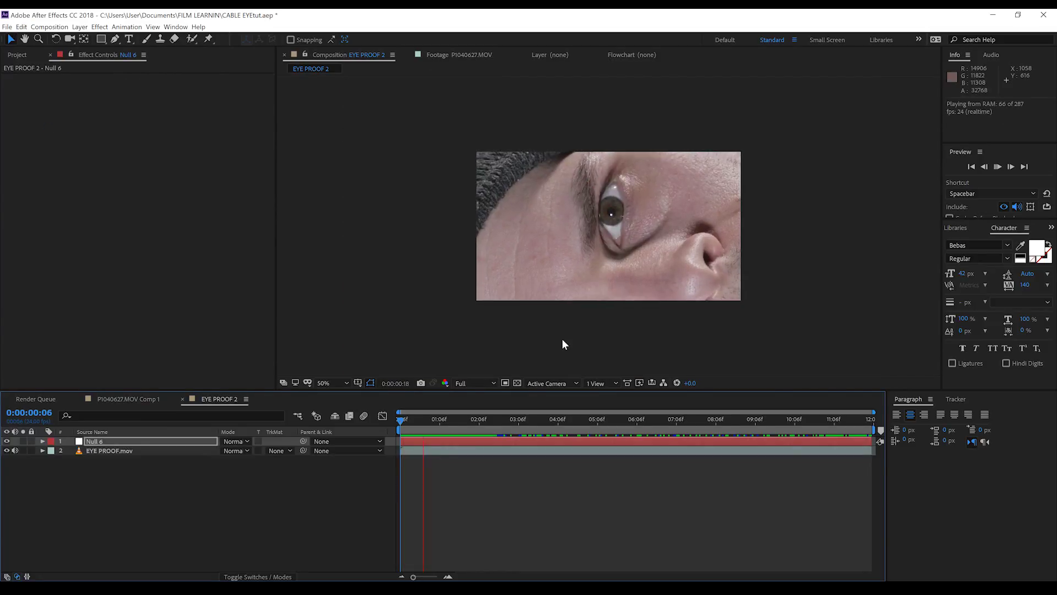
left_click_drag(419, 421, 389, 416)
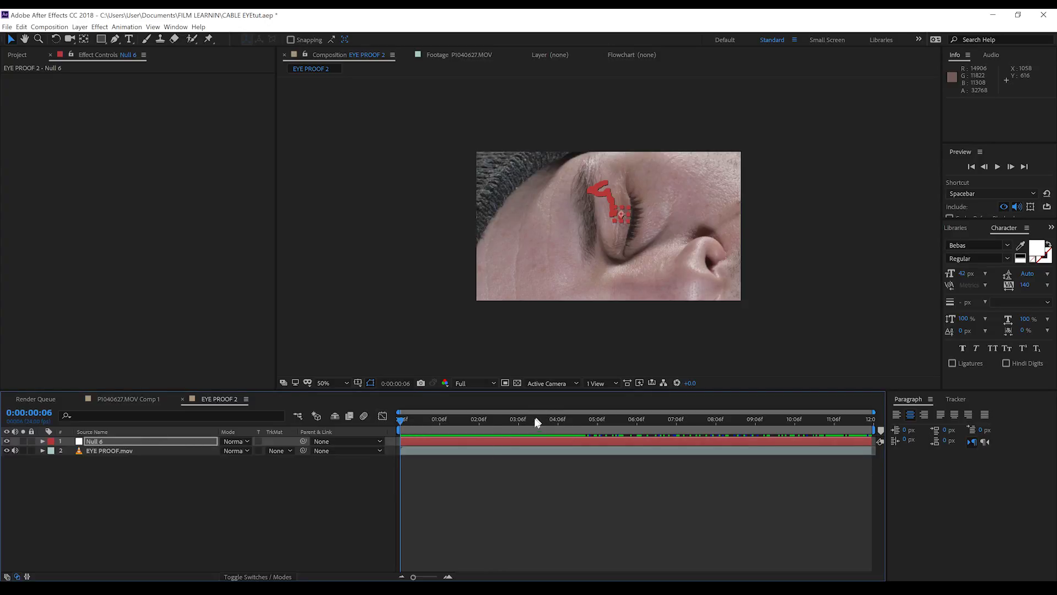
mouse_move(463, 418)
left_mouse_down()
mouse_move(864, 417)
mouse_move(451, 428)
left_mouse_up()
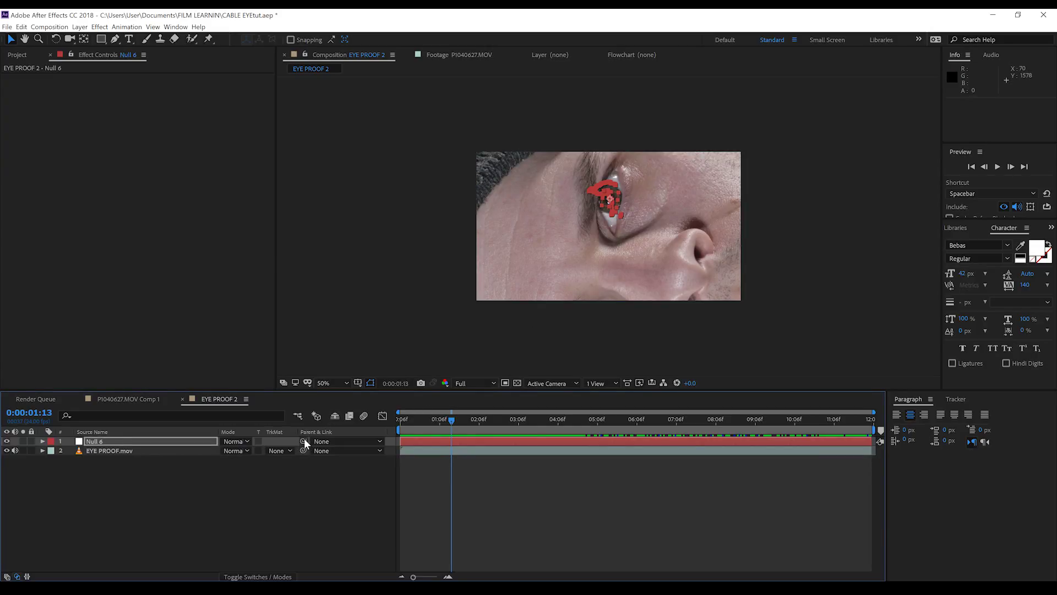
mouse_move(304, 441)
left_mouse_down()
mouse_move(271, 503)
mouse_move(301, 434)
left_mouse_up()
left_click(88, 442)
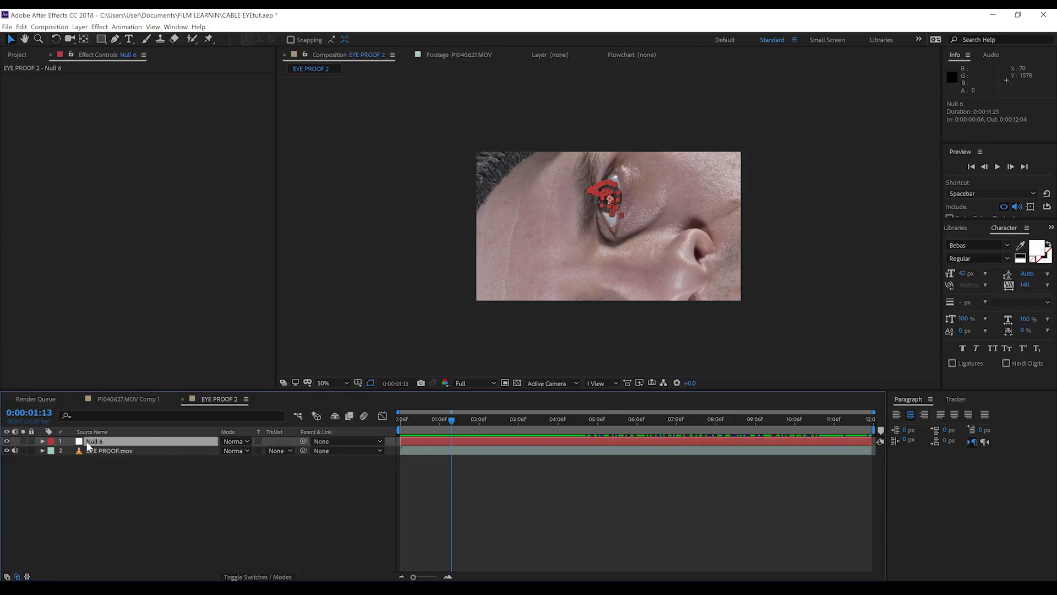
key("F2")
left_click(423, 420)
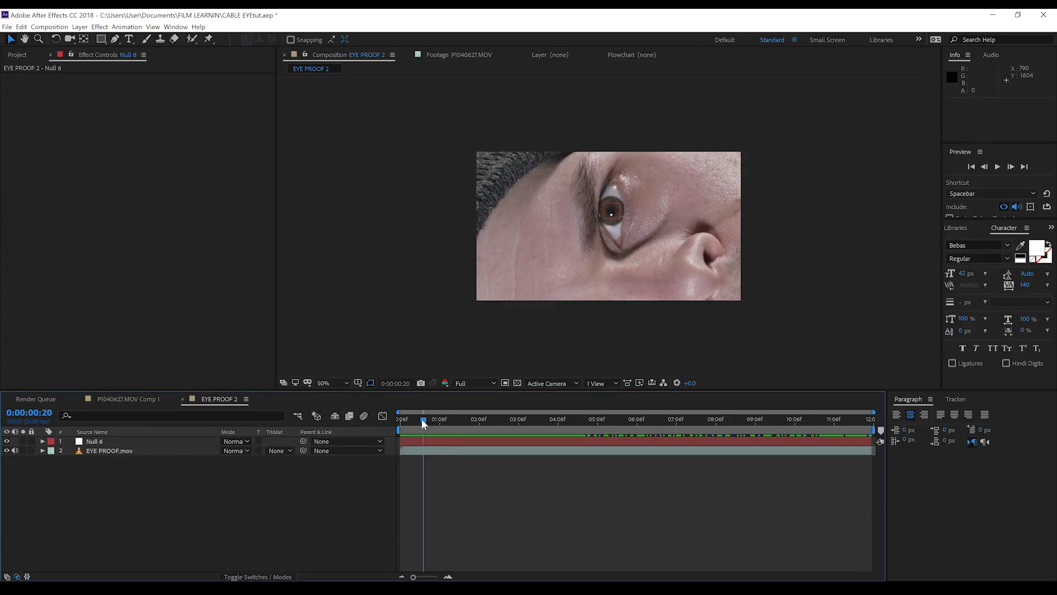
mouse_move(422, 419)
left_mouse_down()
mouse_move(402, 419)
mouse_move(421, 419)
left_mouse_up()
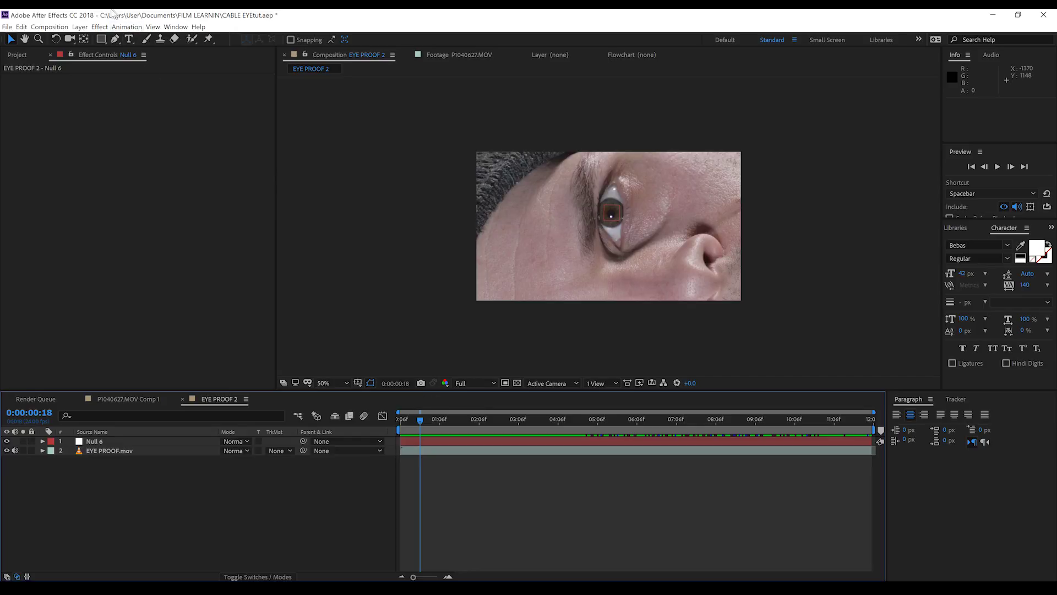
- Add a new adjustment layer on top and apply the Liquify distort effect to it
left_click(79, 27)
mouse_move(87, 39)
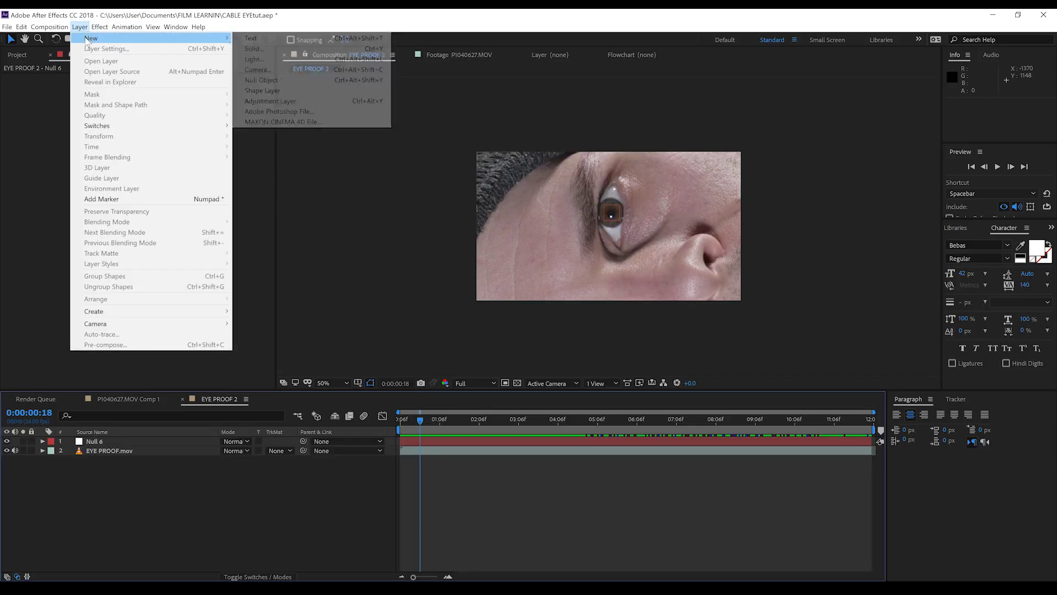
left_click(265, 101)
left_click(99, 26)
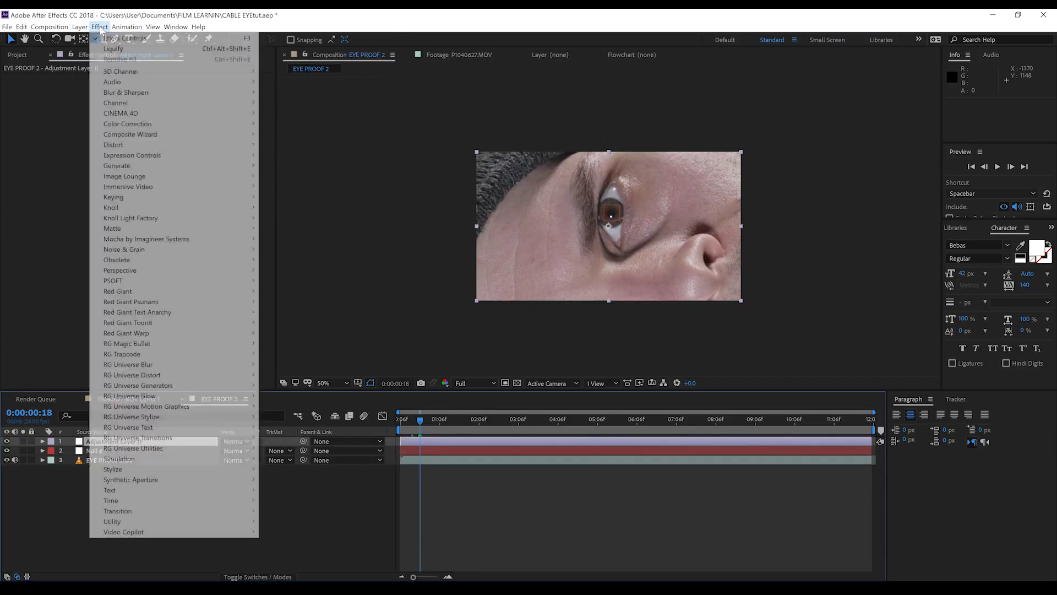
mouse_move(128, 148)
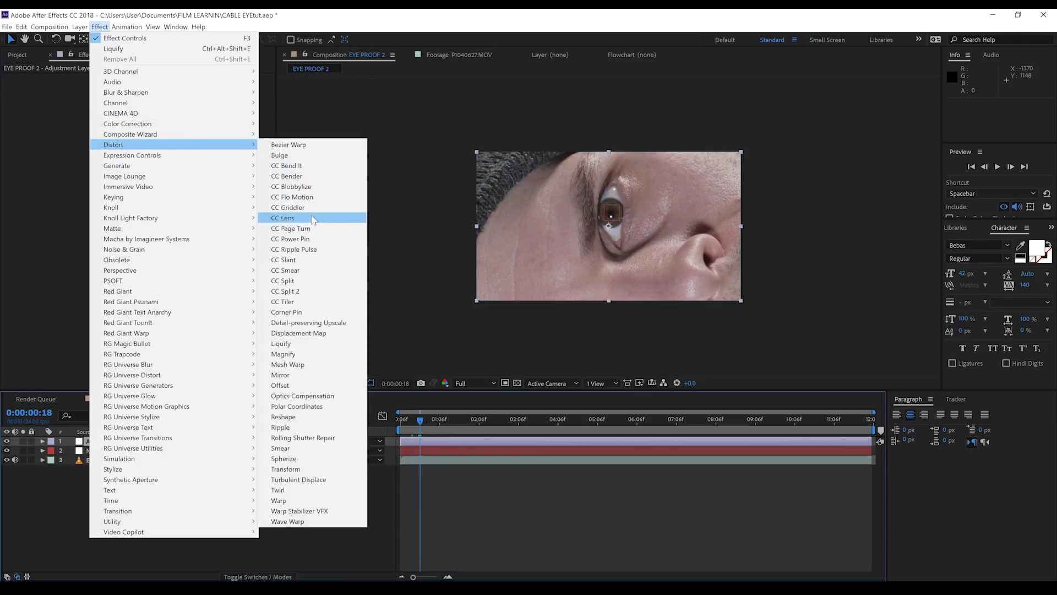
left_click(281, 343)
- At frame 0:00:00:14, swell the dark pupil larger with the Liquify bloat brush
left_click_drag(469, 428, 415, 425)
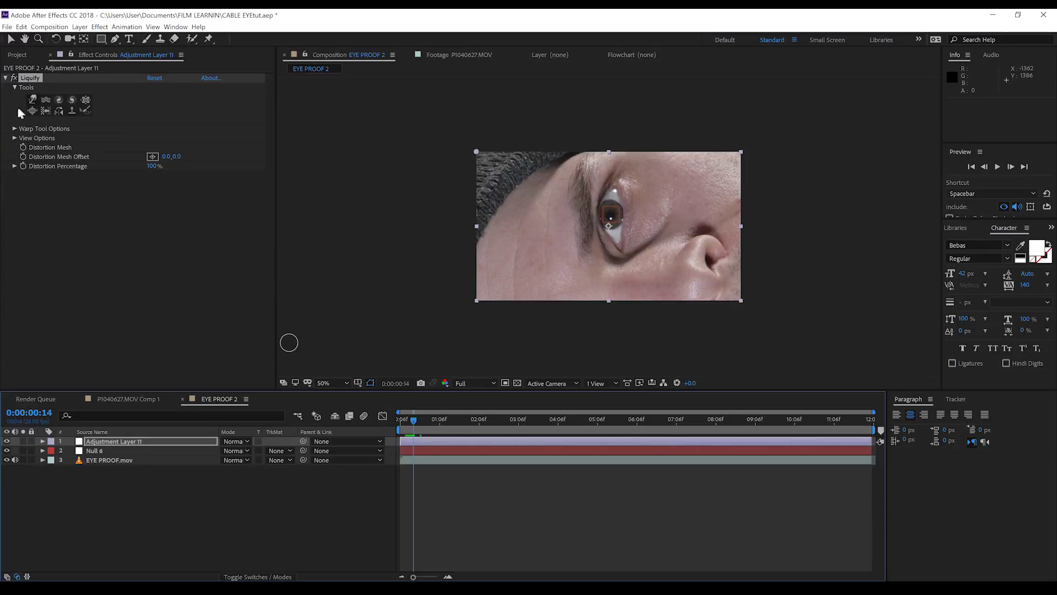
left_click(32, 111)
key("period")
key("period")
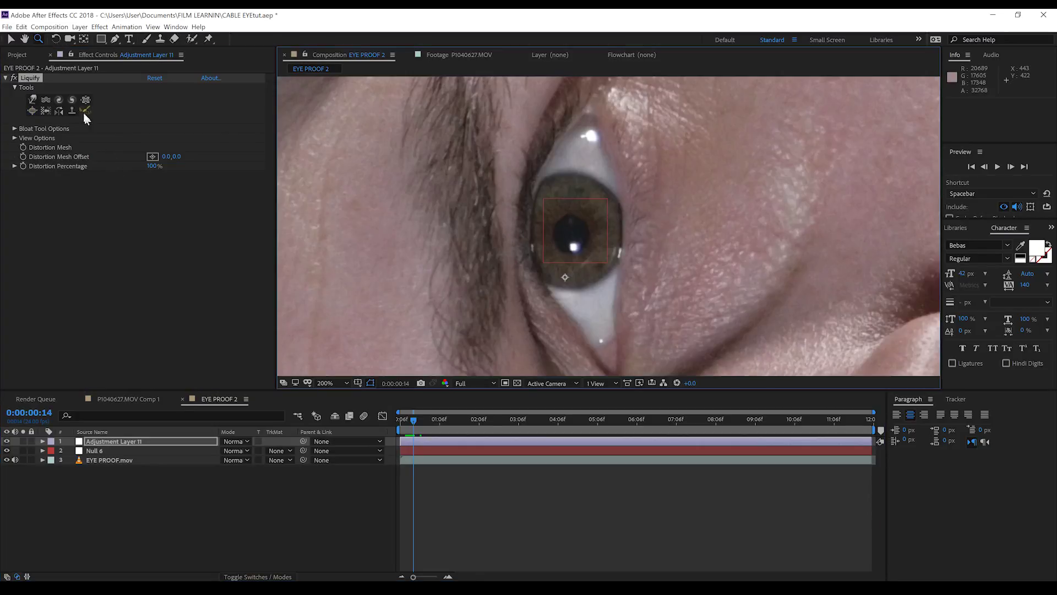
left_click(29, 108)
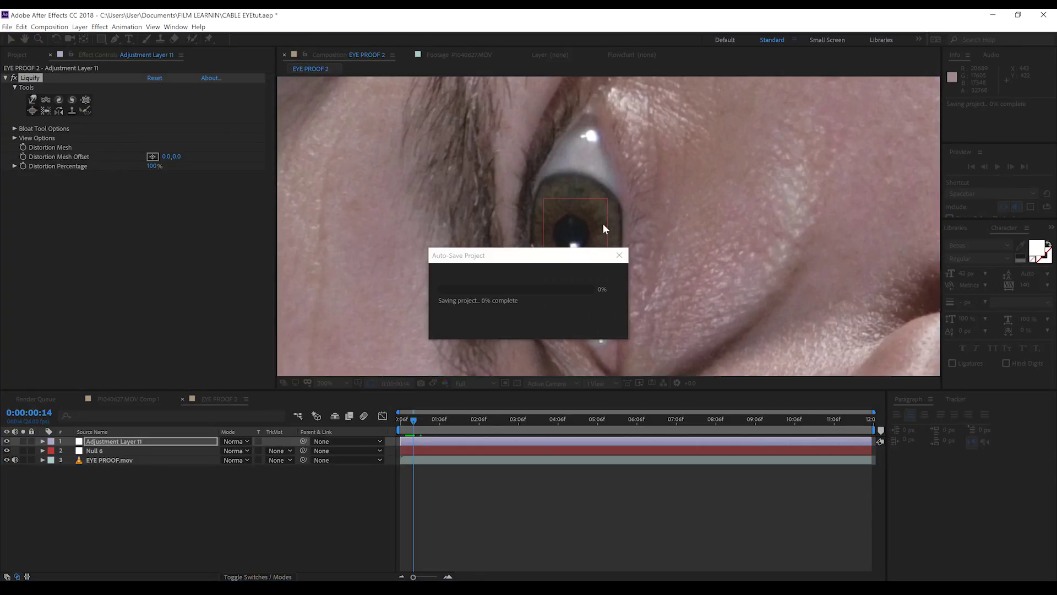
left_click(571, 231)
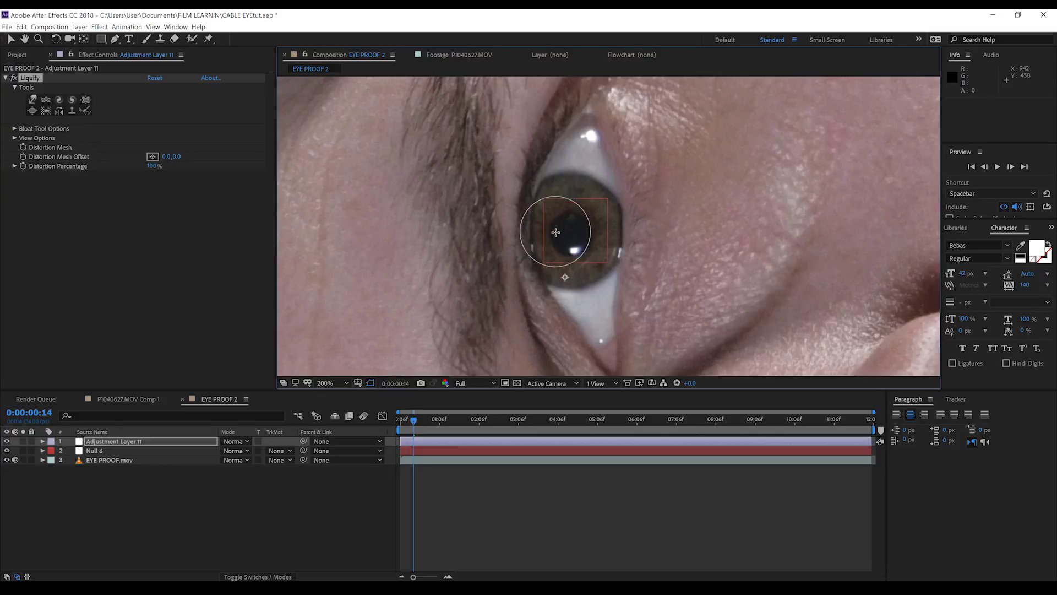
left_click_drag(556, 232, 572, 233)
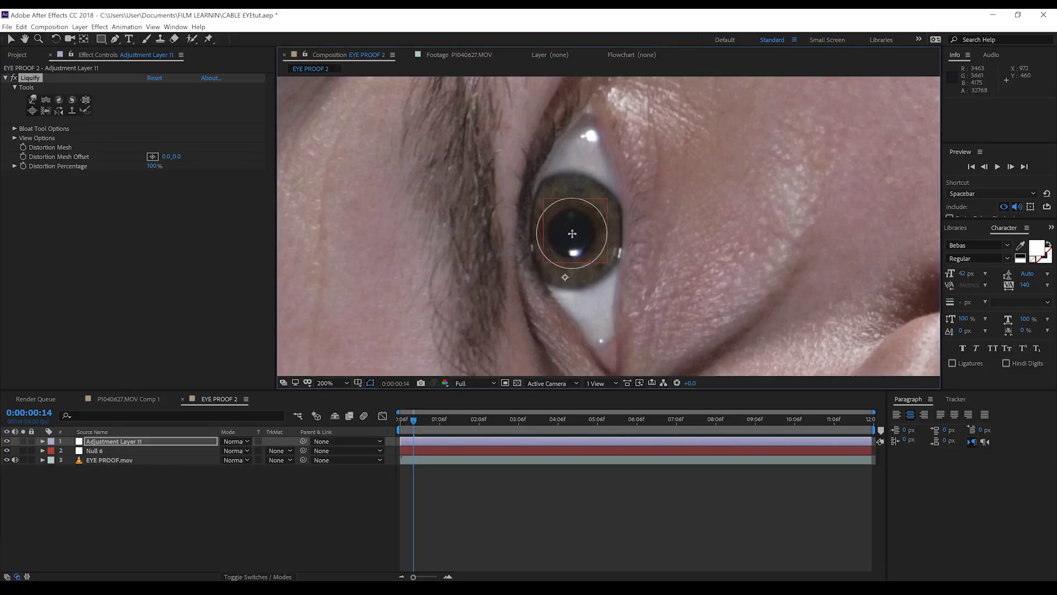
key("comma")
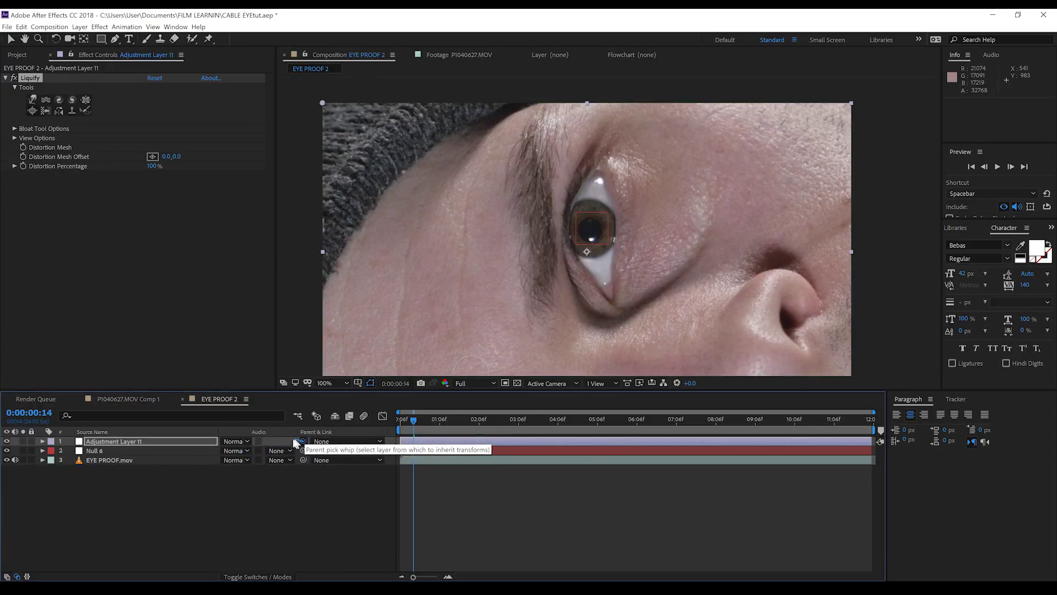
- Parent Adjustment Layer 11 to Null 6 and keyframe Distortion Percentage down to 0%
left_click_drag(303, 441, 176, 451)
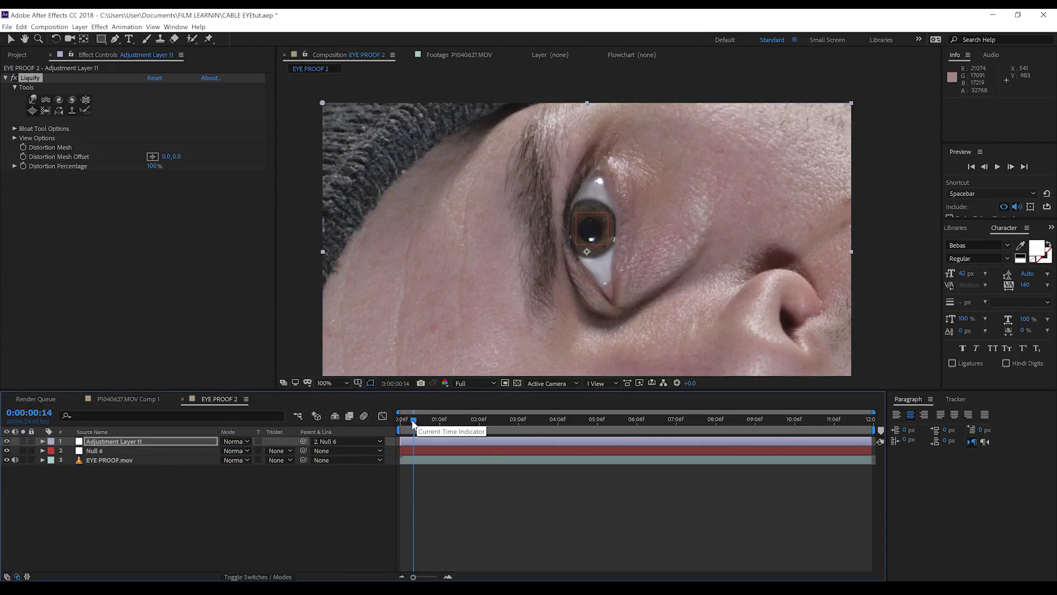
left_click_drag(414, 422, 412, 423)
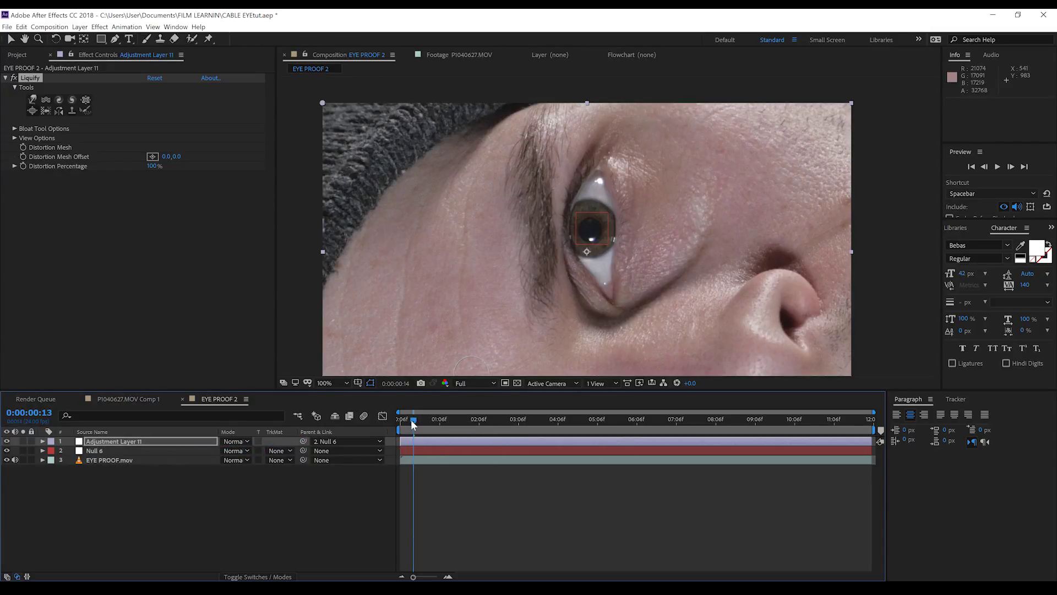
left_click(26, 167)
key("space")
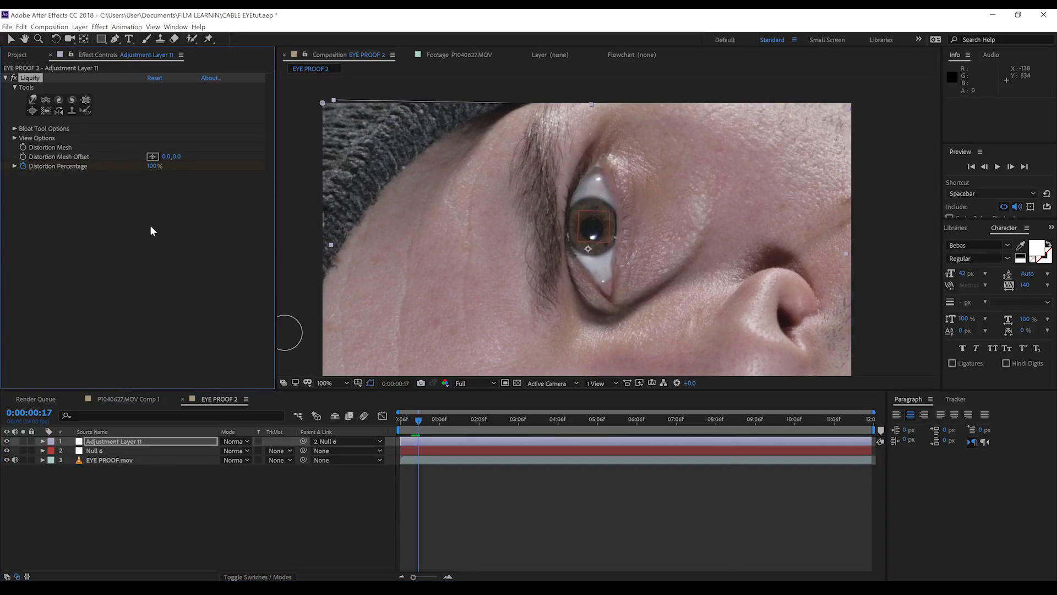
left_click(153, 170)
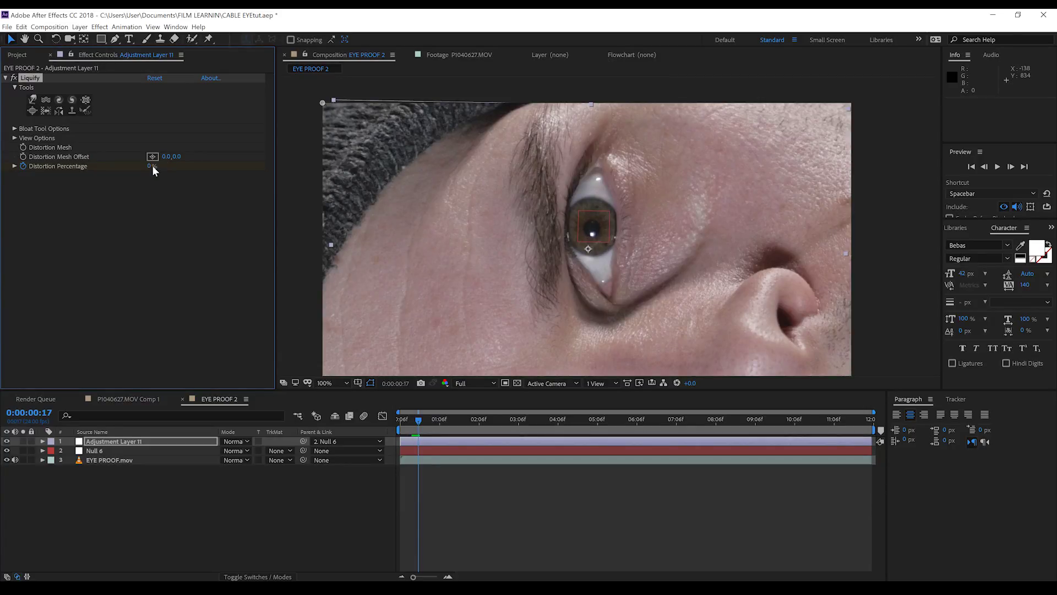
- Trim the adjustment layer to start at 0:00:00:12 and preview the pupil bulge
mouse_move(428, 431)
left_mouse_down()
mouse_move(409, 422)
mouse_move(410, 442)
left_mouse_up()
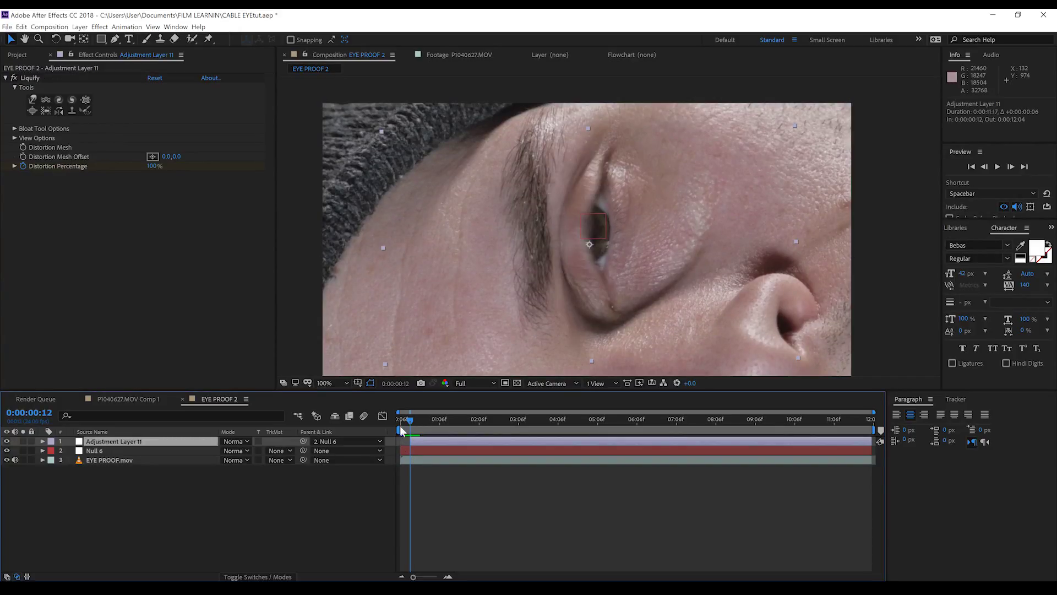
left_click(400, 420)
key("space")
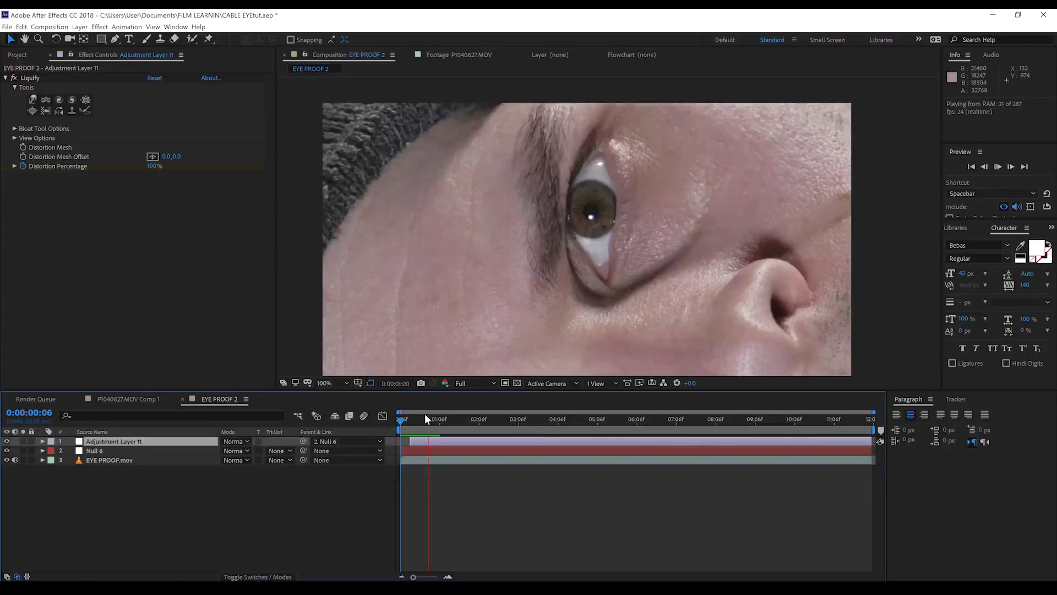
key("space")
left_click_drag(400, 421, 428, 421)
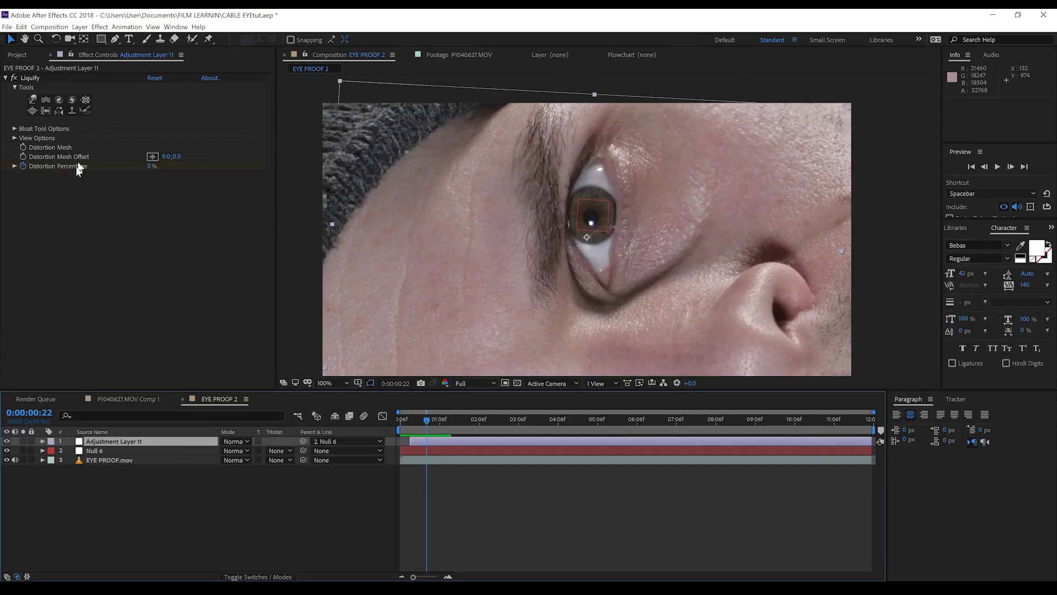
- Add eyeball.mov above the adjustment layer, scale it to 17% and move it over the pupil
left_click(17, 55)
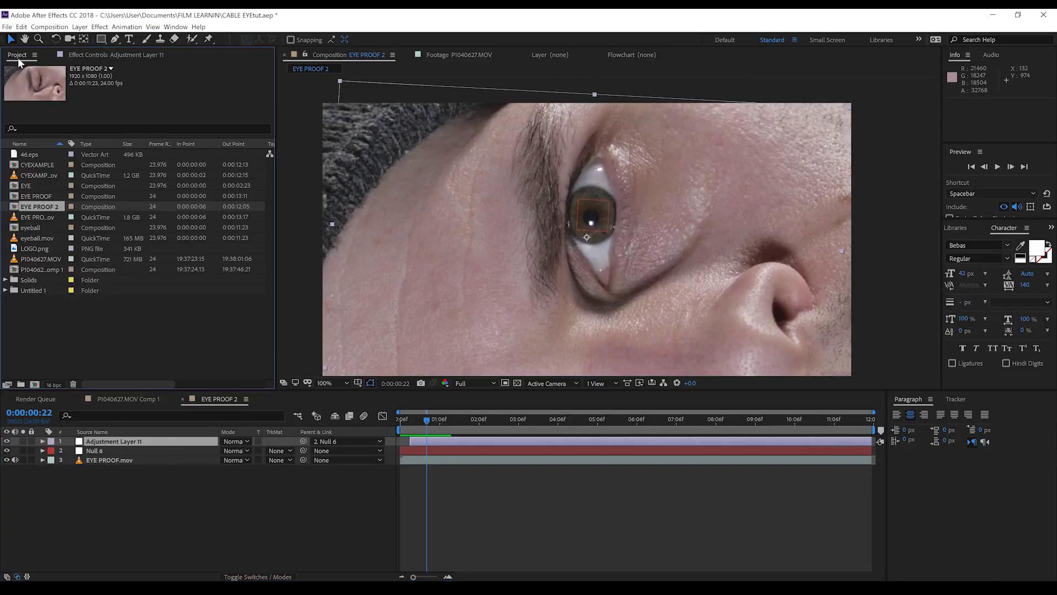
left_click(47, 240)
left_click_drag(45, 235, 132, 442)
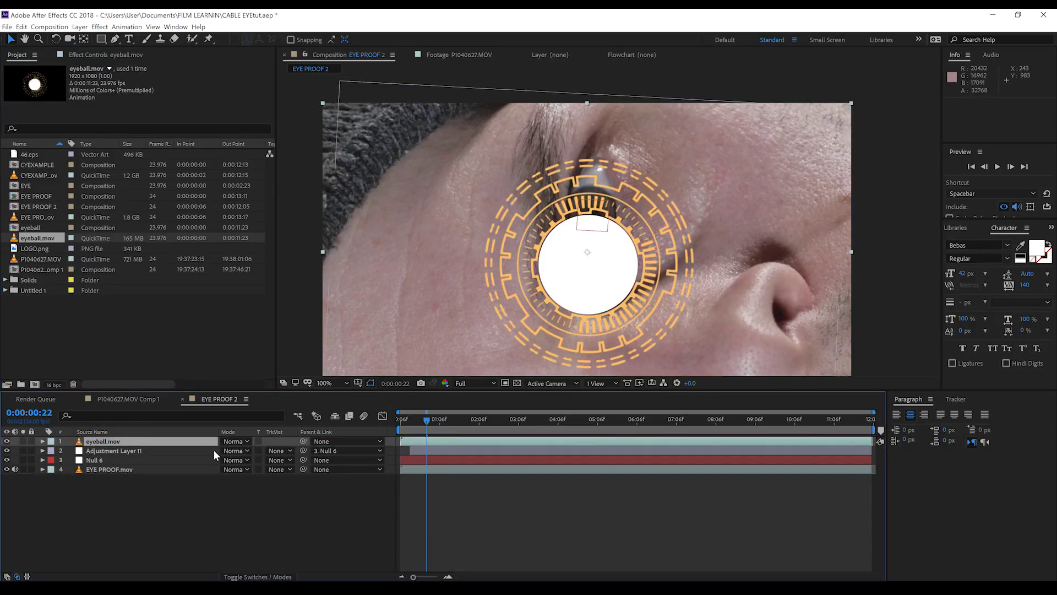
key("s")
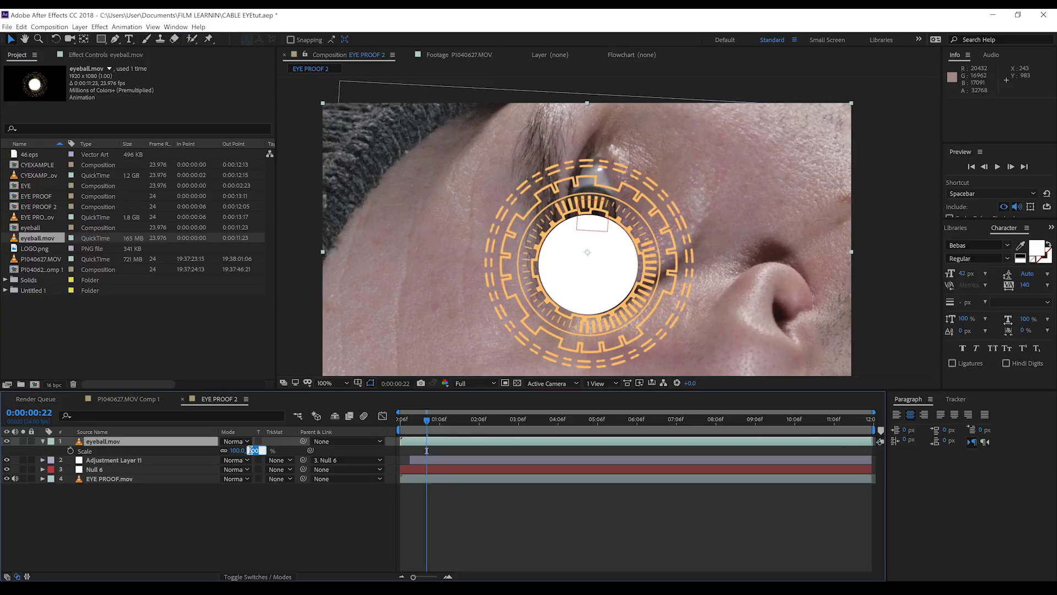
type("17")
key("Return")
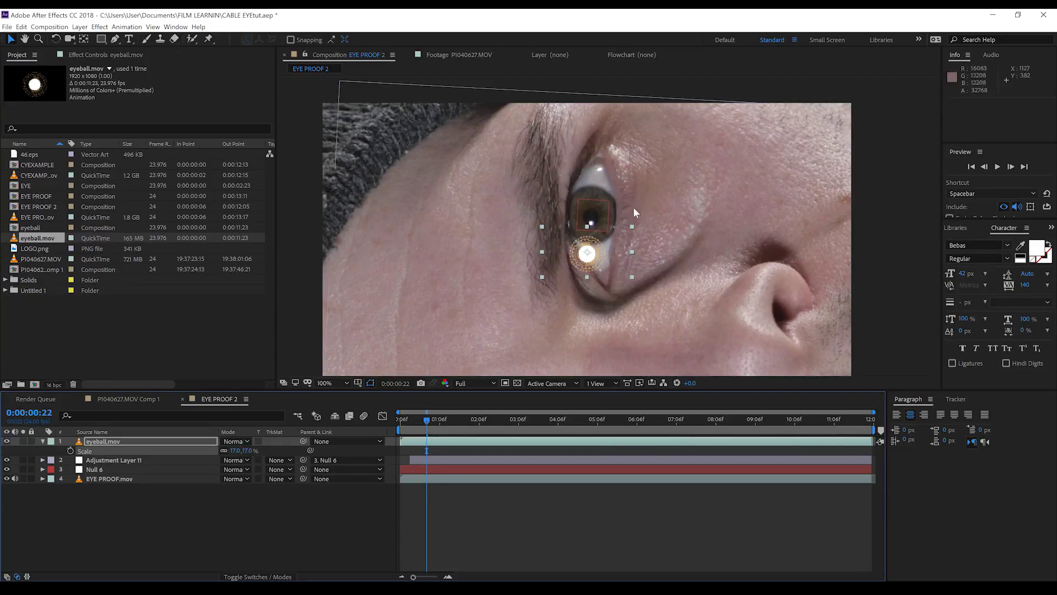
key("period")
left_click_drag(583, 263, 581, 207)
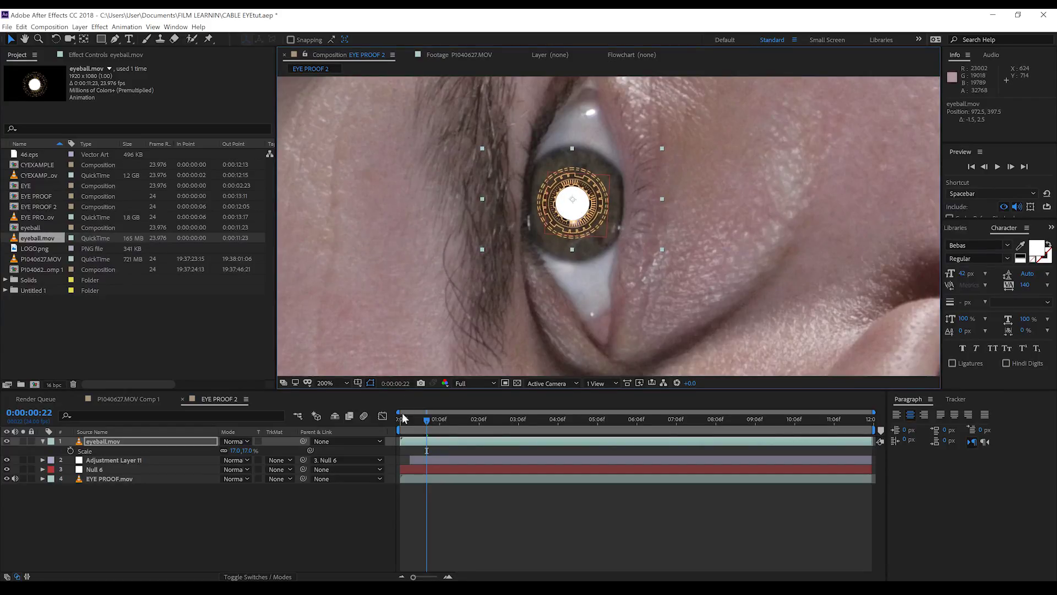
- Trim the eyeball layer to start at 0:00:00:12 and parent it to Null 6
left_click_drag(427, 420, 410, 423)
key("alt+bracketleft")
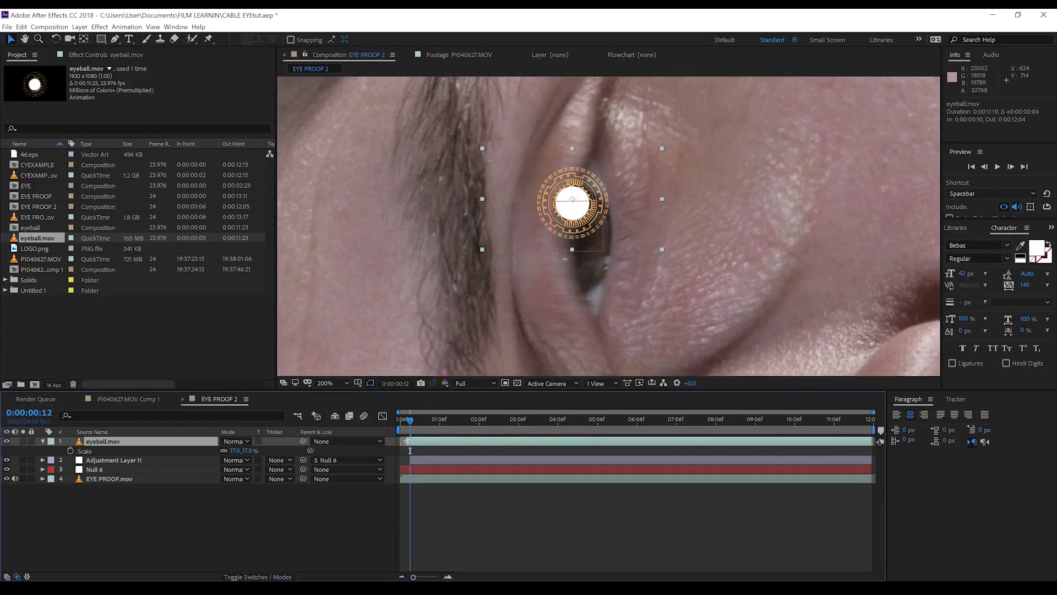
left_click_drag(412, 424, 428, 417)
left_click_drag(303, 441, 97, 469)
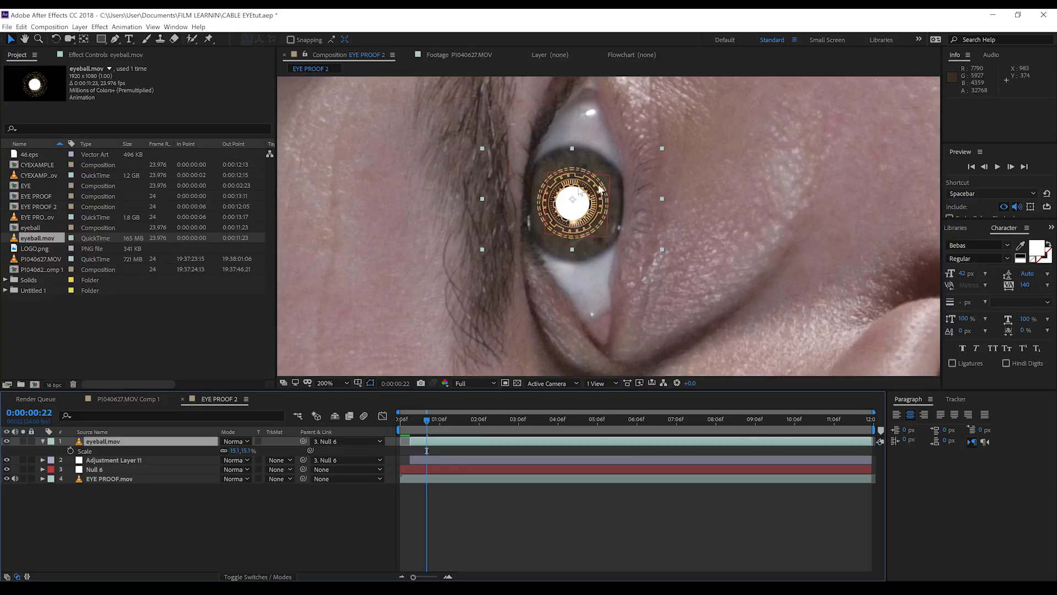
left_click_drag(408, 423, 411, 423)
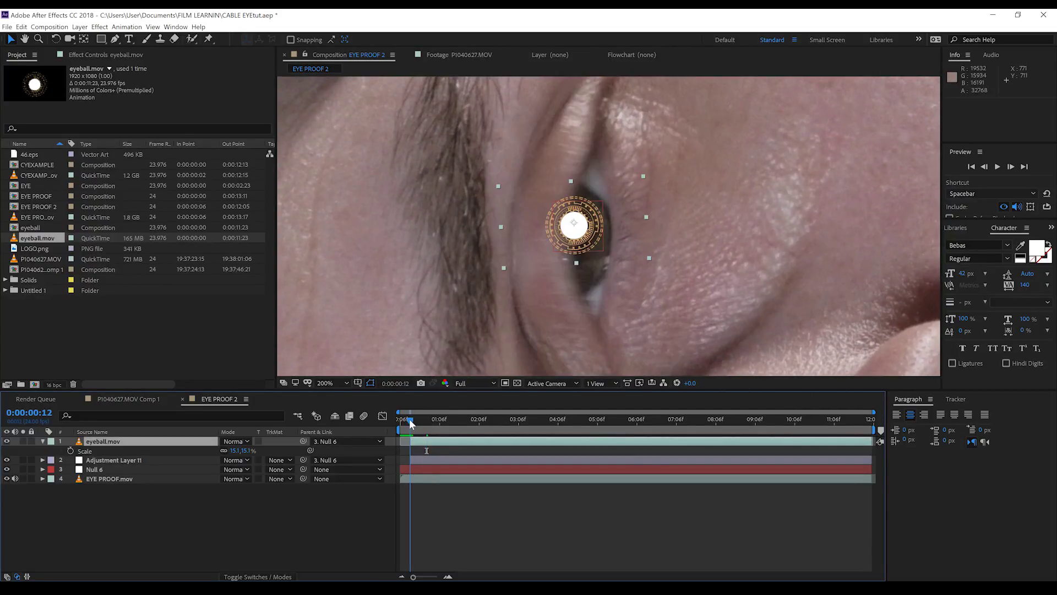
- Keyframe the lens scale from its starting value at frame 12 to 12% at frame 16, then 14% two frames later
left_click(70, 451)
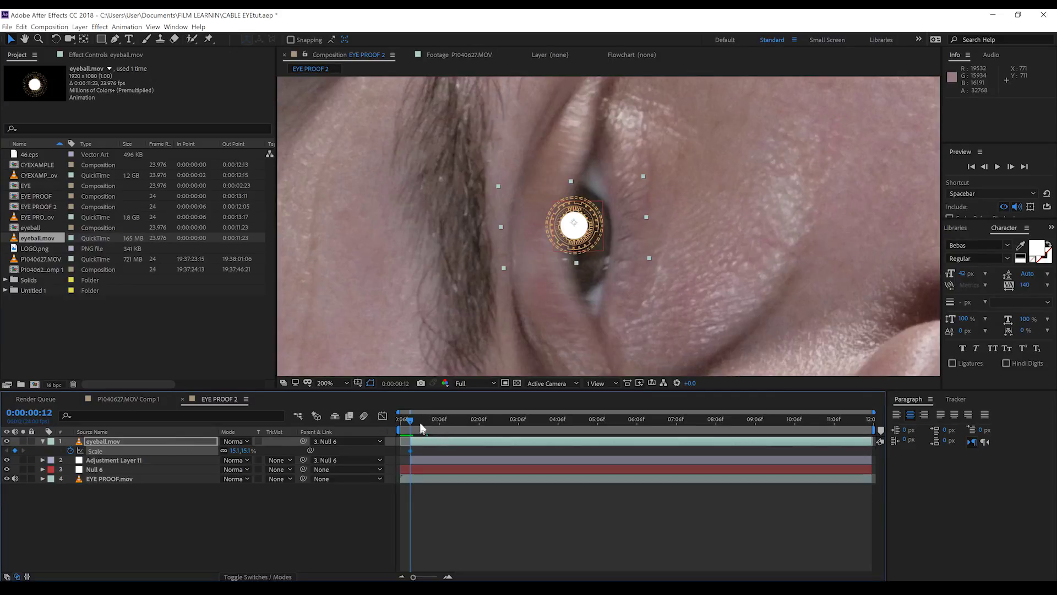
left_click_drag(413, 423, 419, 420)
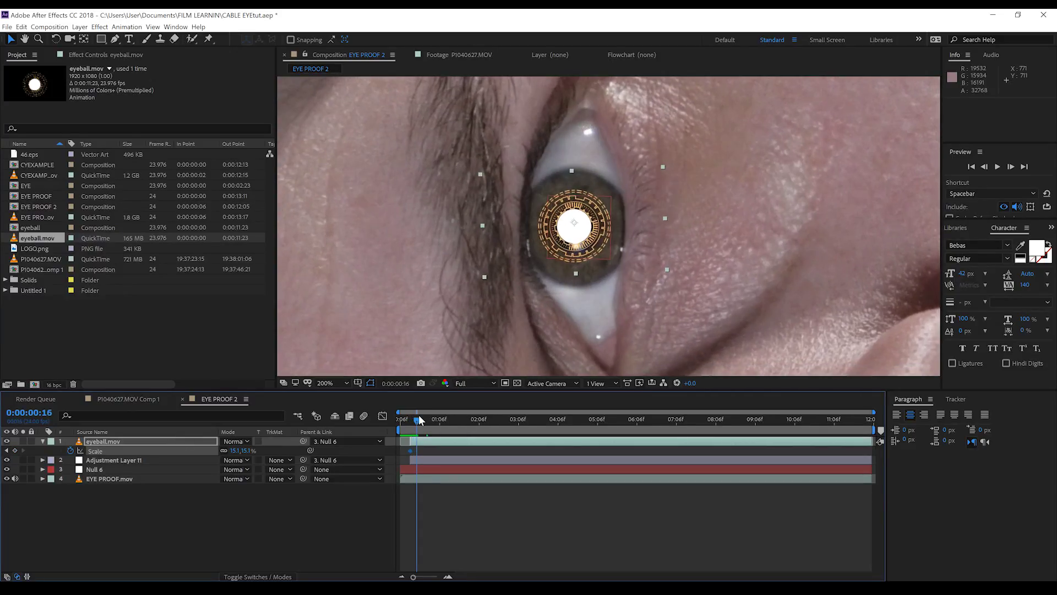
type("12")
key("Return")
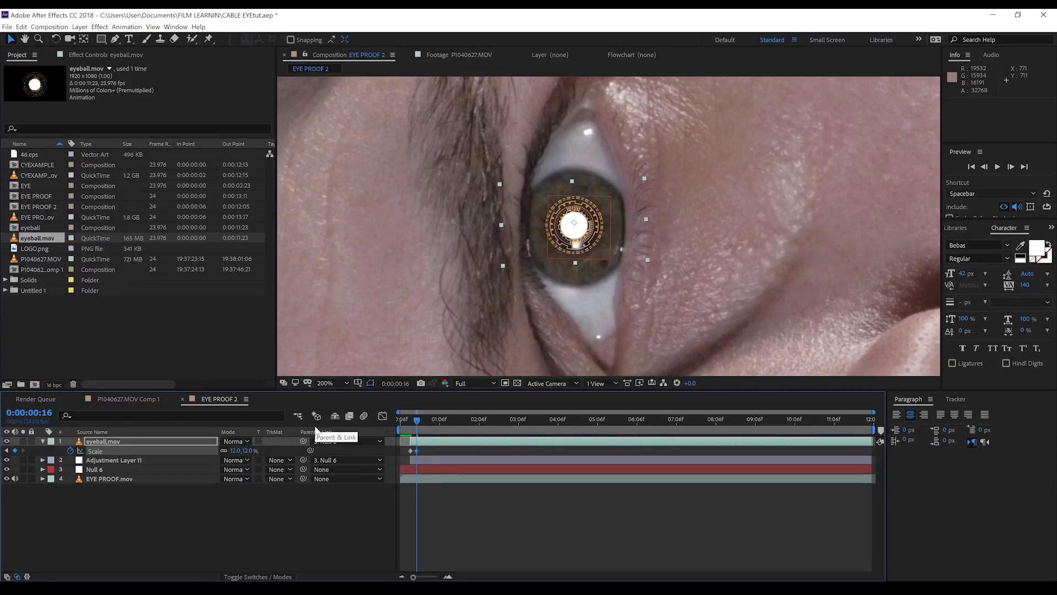
key("Page_Down")
key("Page_Down")
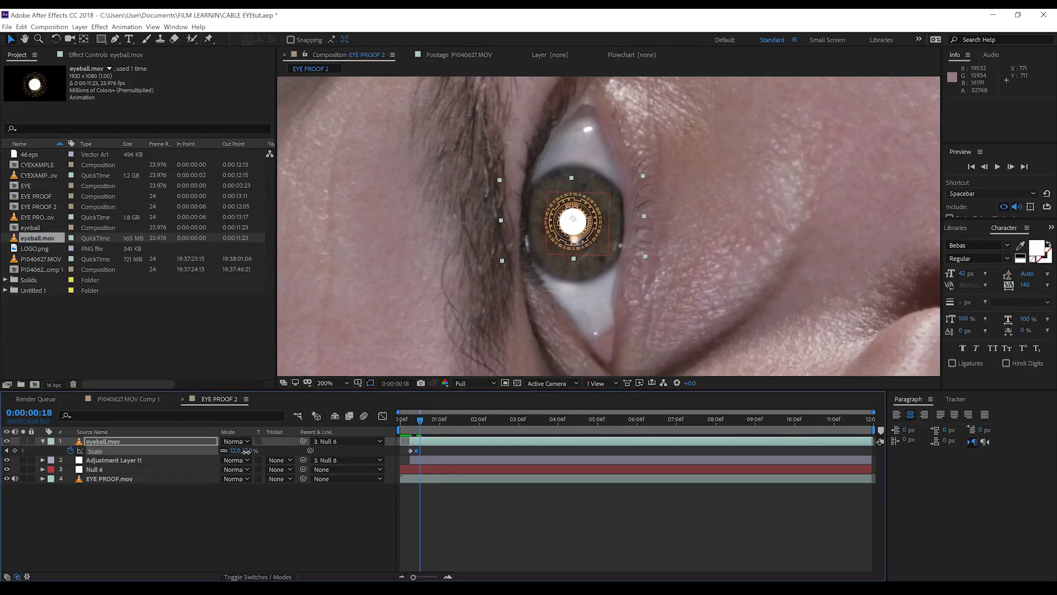
type("14")
key("Return")
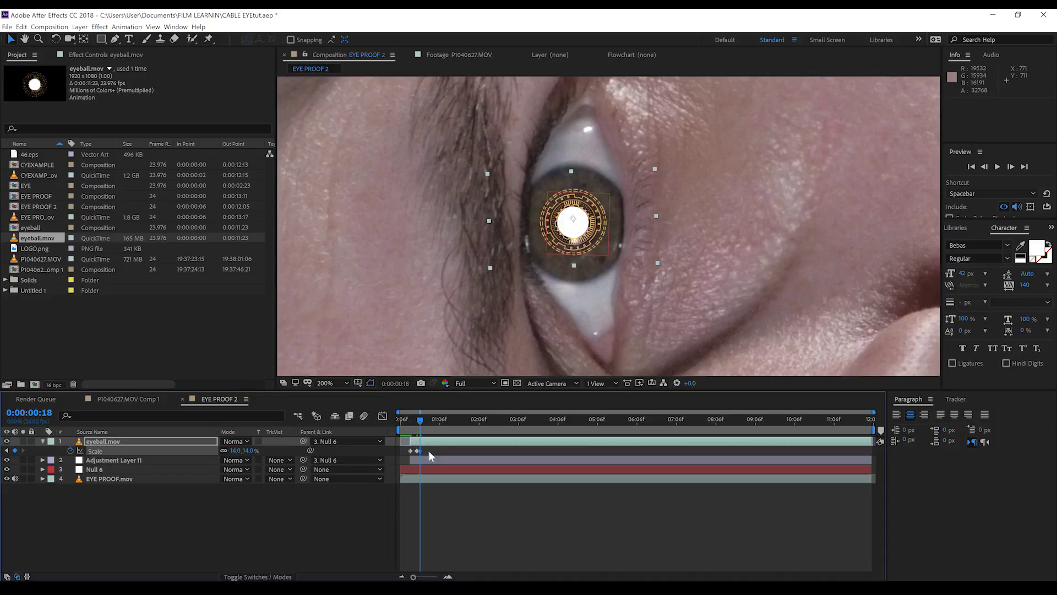
left_click_drag(411, 426, 412, 427)
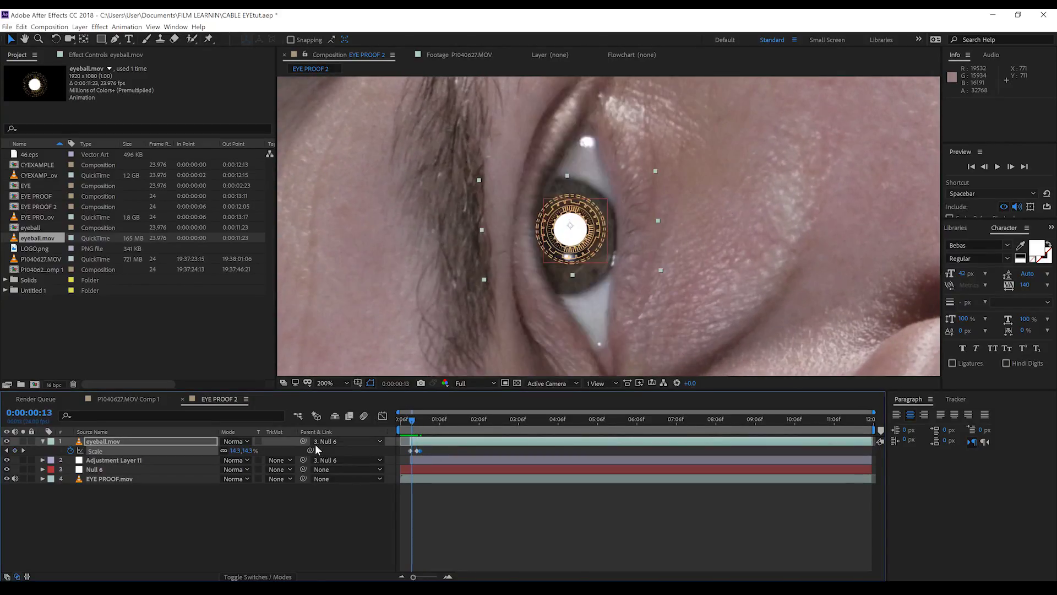
- Turn on motion blur for the eyeball.mov layer and the whole composition
left_click(277, 576)
left_click(265, 441)
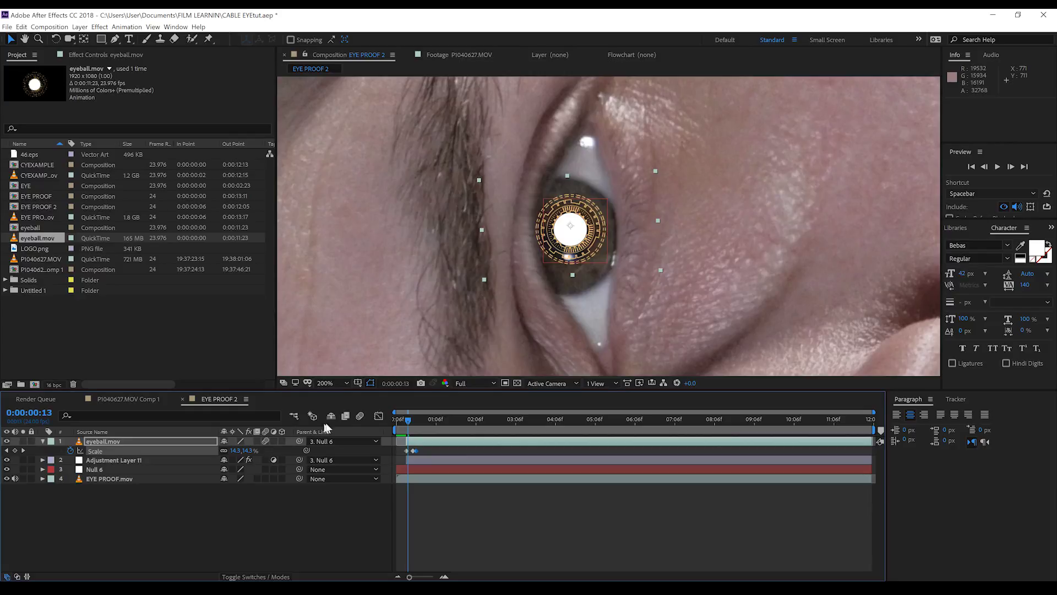
left_click(361, 414)
left_click(417, 419)
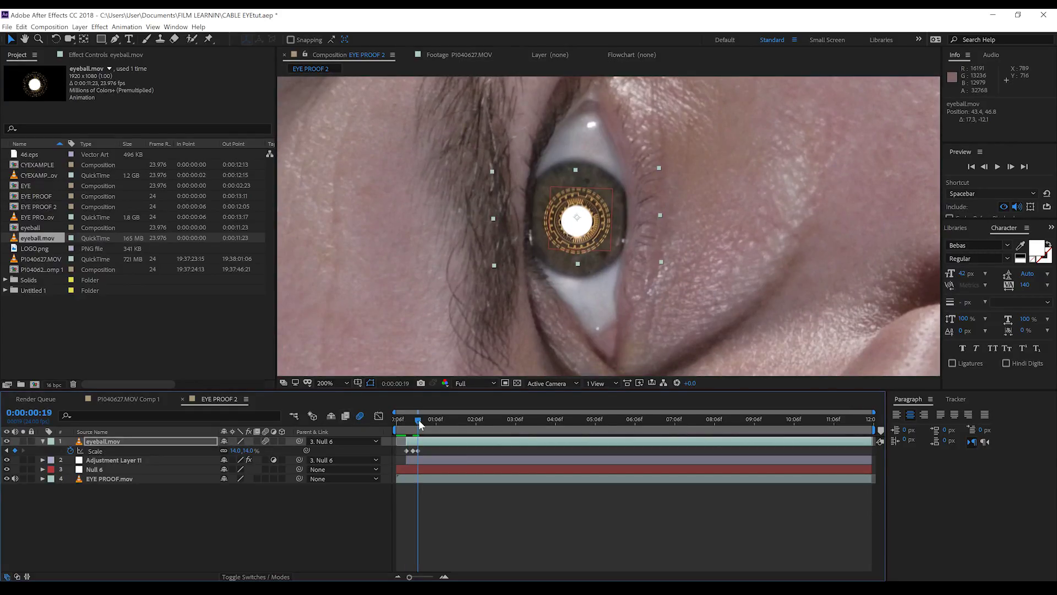
key("space")
key("space")
mouse_move(419, 422)
left_mouse_down()
mouse_move(404, 422)
mouse_move(414, 423)
left_mouse_up()
- Set the lens layer's Opacity to 50%
key("t")
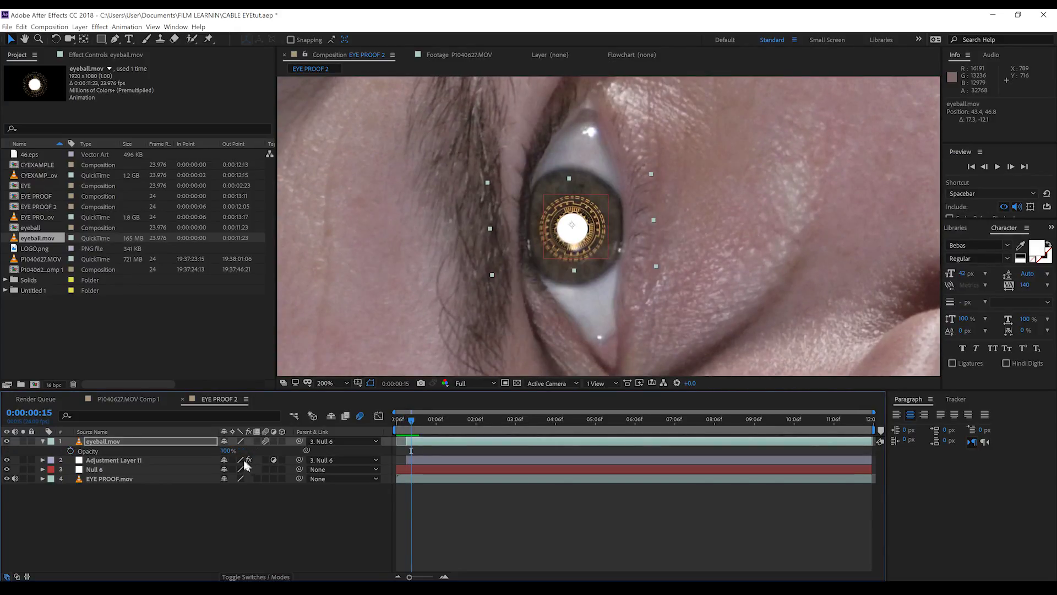
left_click(231, 450)
type("50")
key("Return")
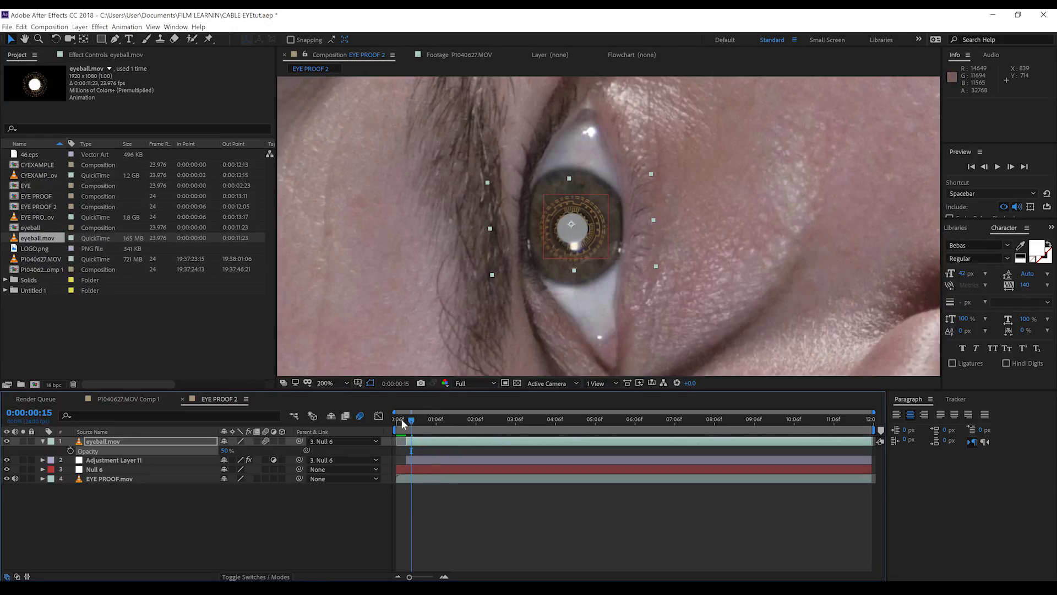
- Apply Mosaic to the eyeball.mov lens layer with about 170 blocks
left_click(329, 384)
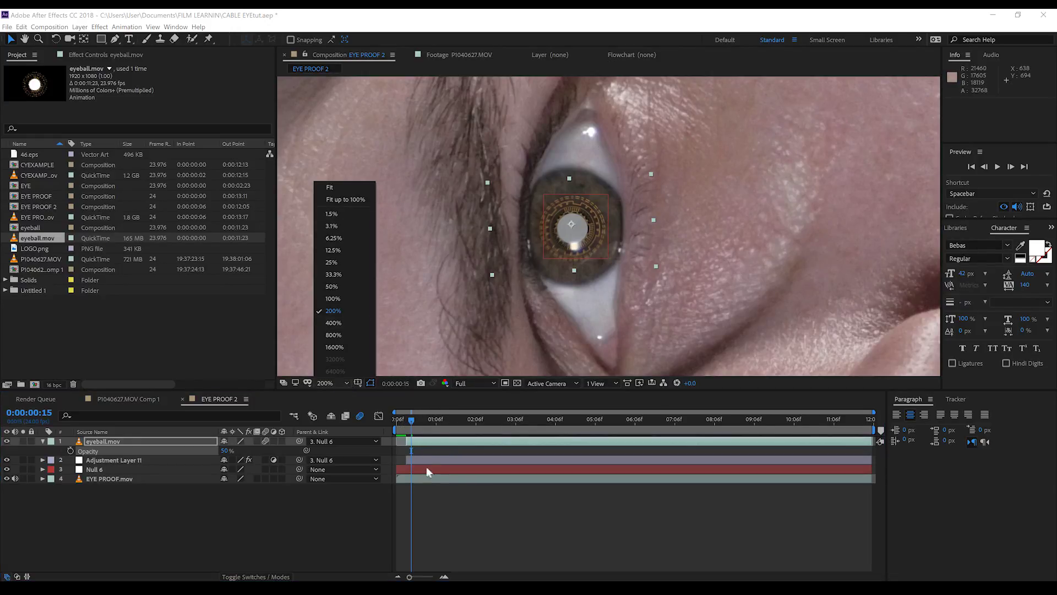
left_click(428, 448)
left_click(100, 27)
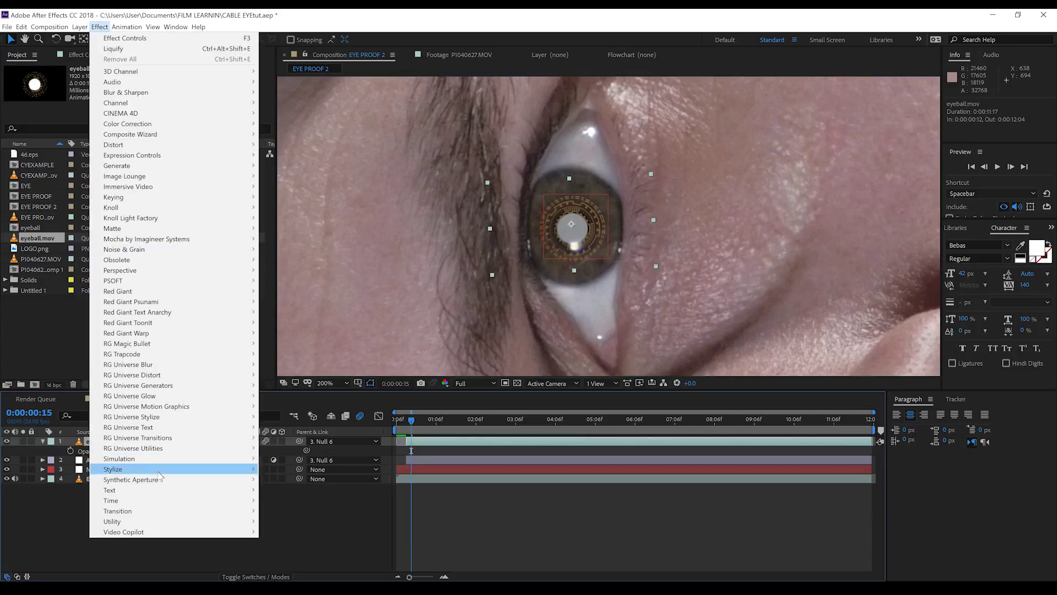
mouse_move(168, 469)
left_click(282, 396)
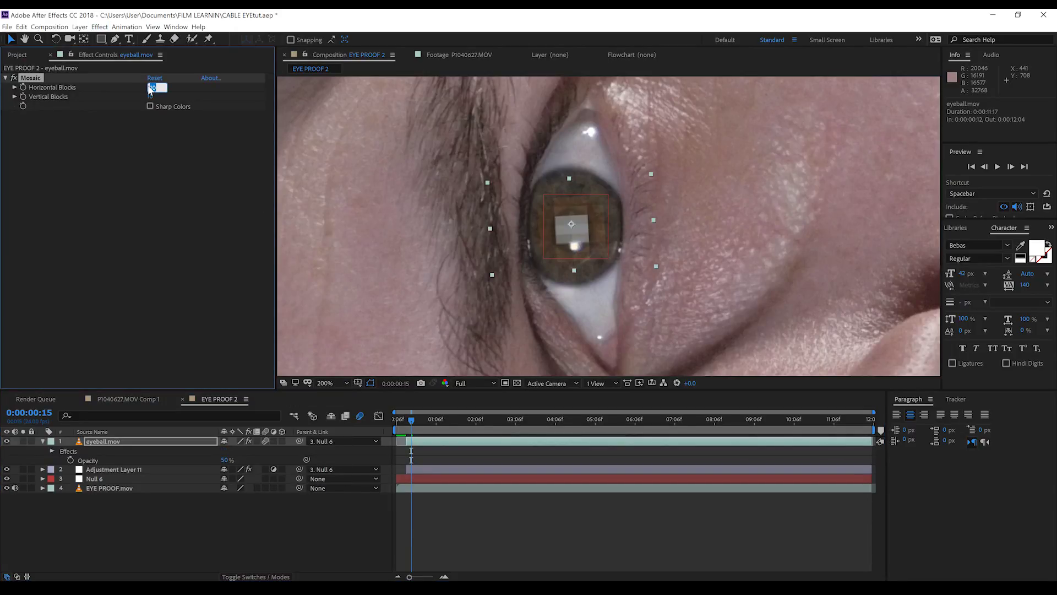
left_click_drag(150, 88, 154, 88)
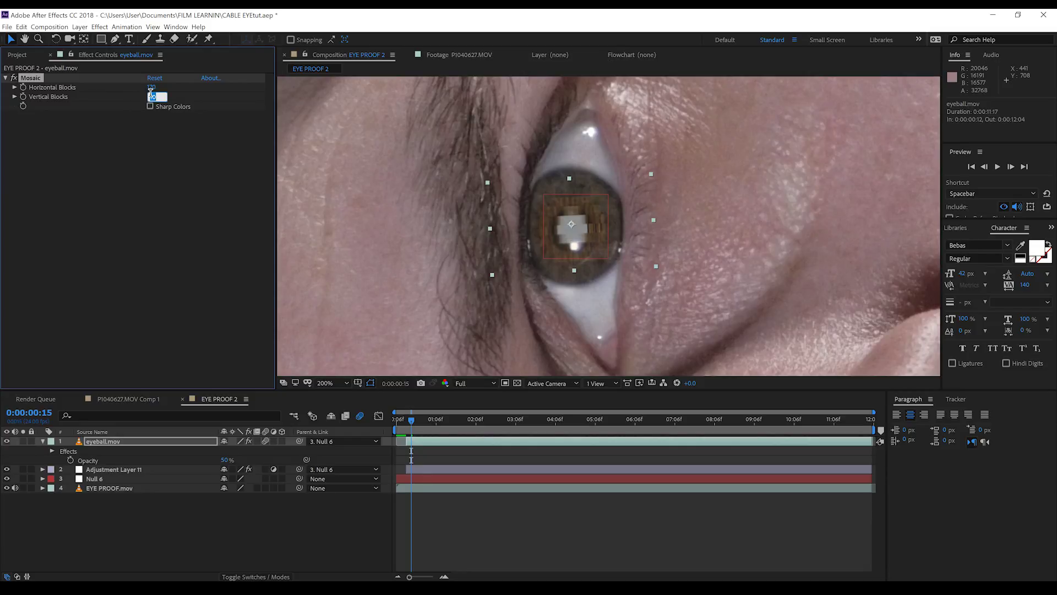
type("170")
key("Return")
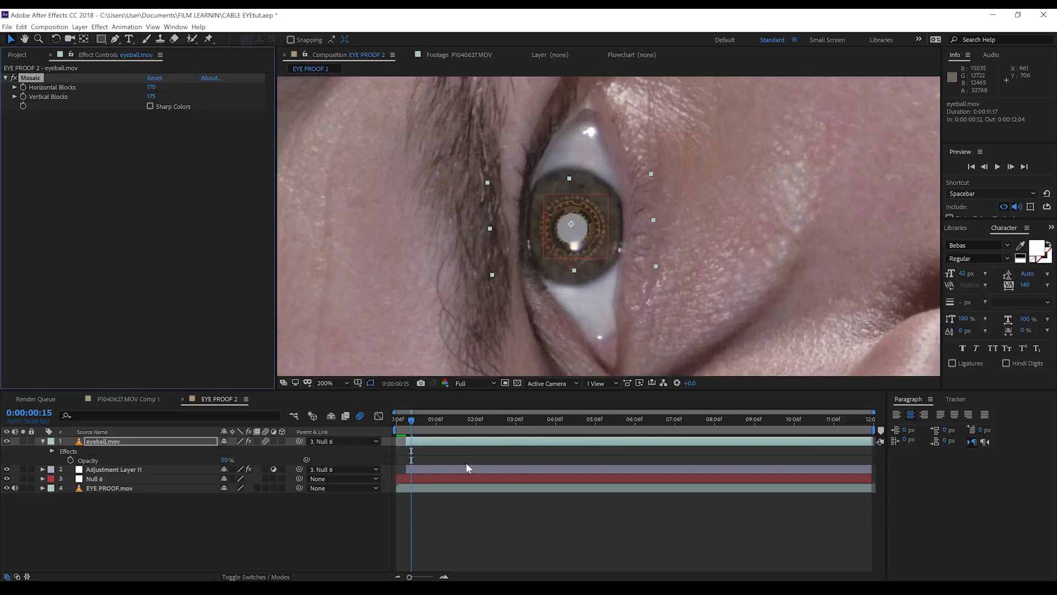
left_click(402, 426)
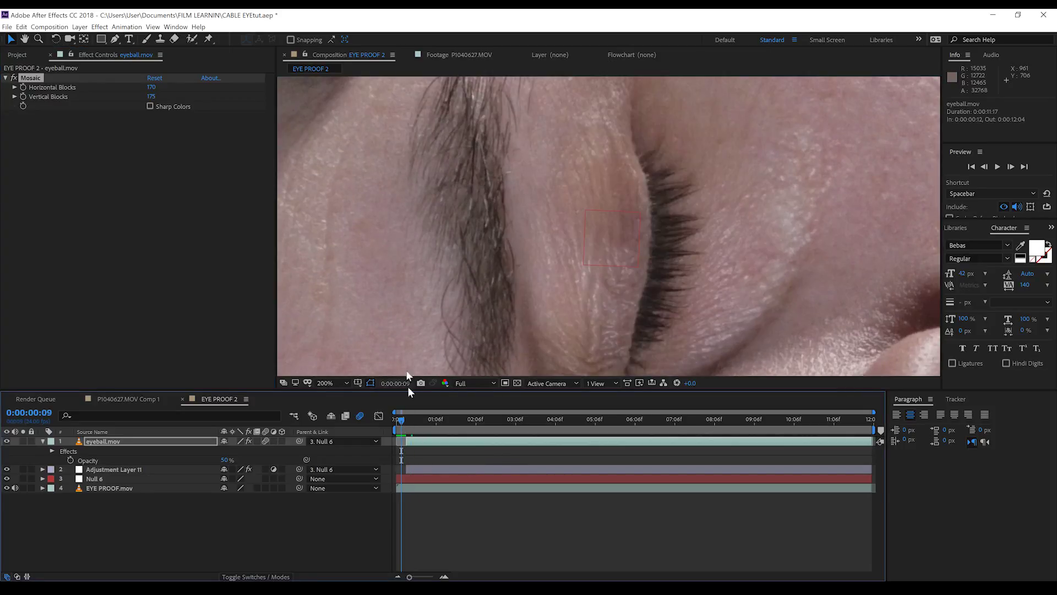
scroll(396, 309, "down", 2)
key("space")
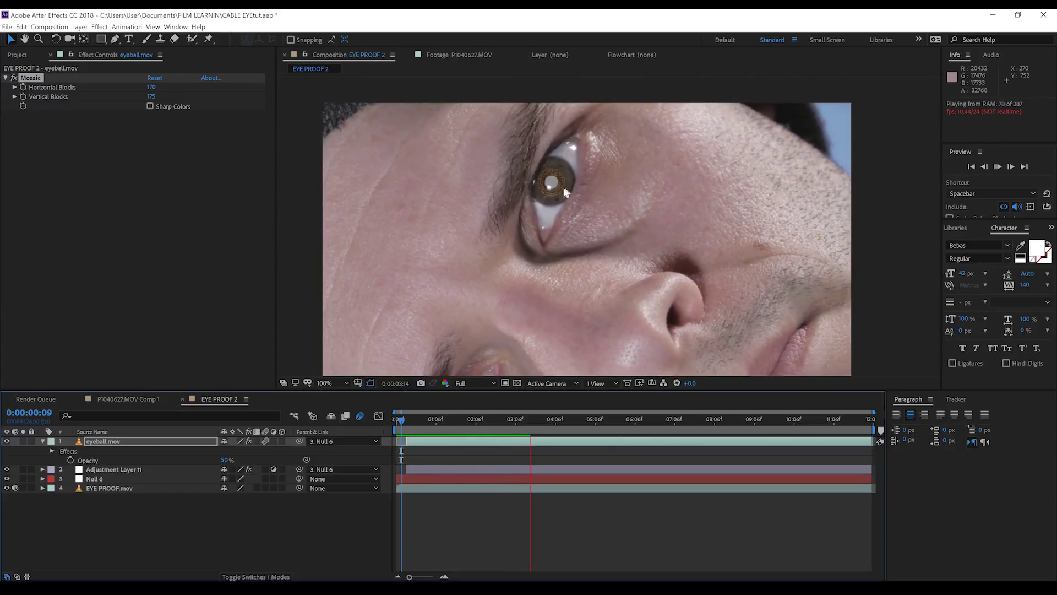
left_click(424, 418)
mouse_move(413, 420)
left_mouse_down()
mouse_move(425, 427)
mouse_move(399, 425)
mouse_move(407, 423)
left_mouse_up()
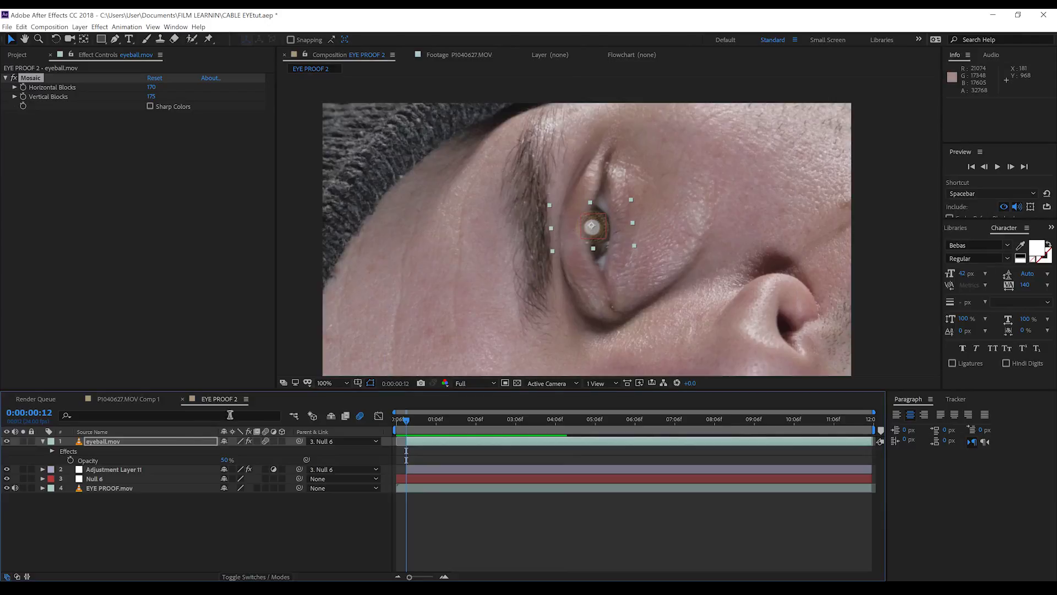
left_click(103, 443)
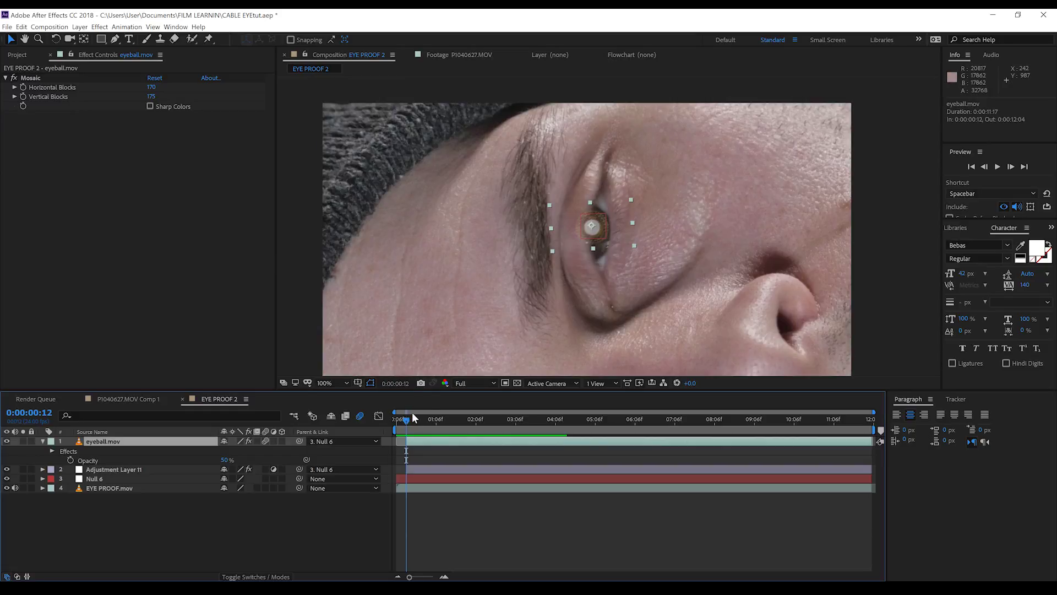
- Draw a closed mask on the lens along the iris's left edge and over the eyelid
key("z")
left_click(580, 214)
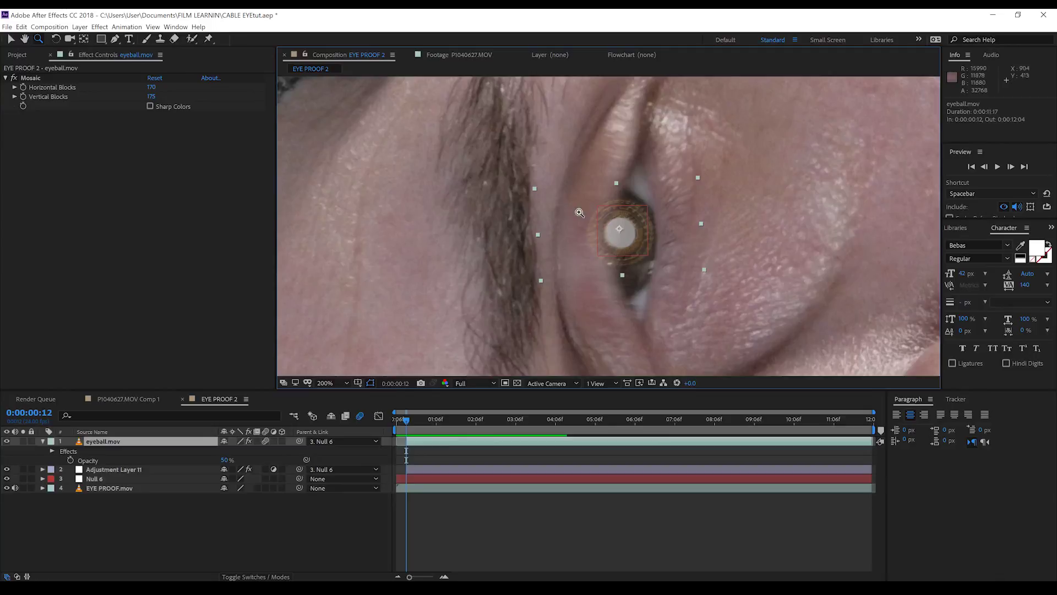
left_click(115, 38)
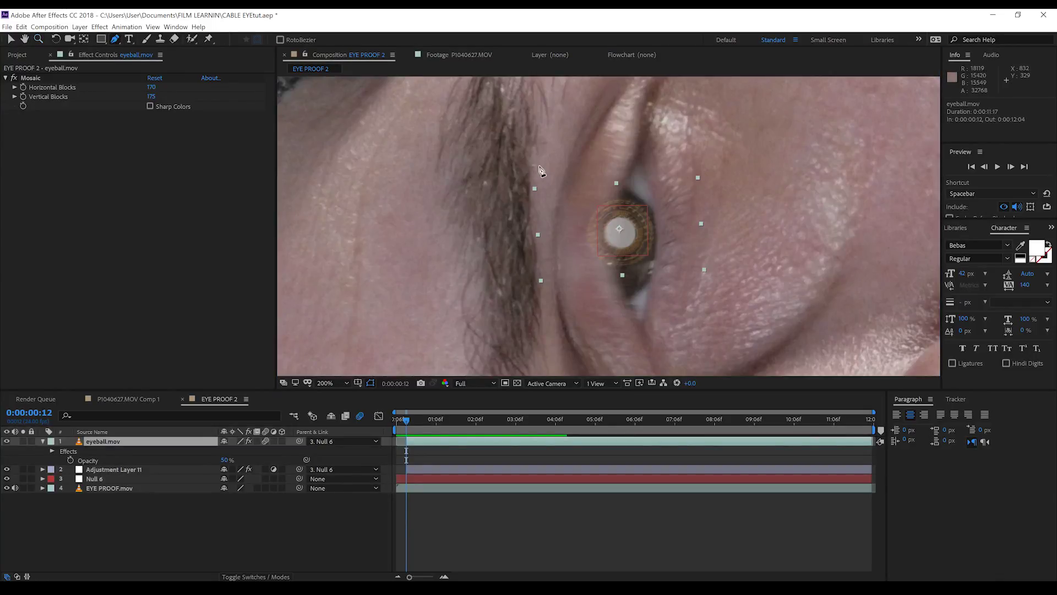
left_click(625, 184)
left_click(623, 196)
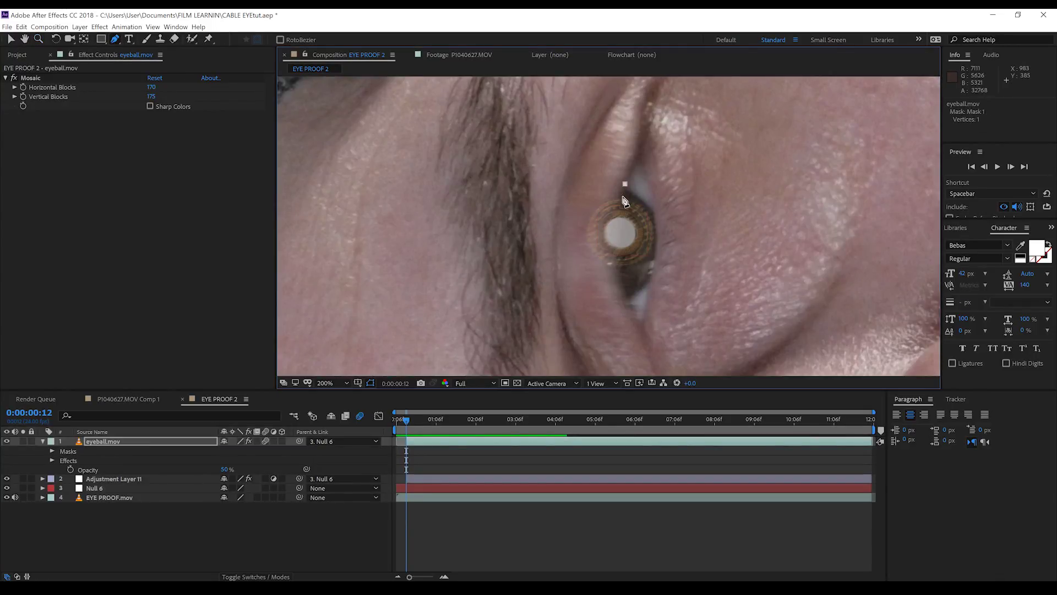
left_click(614, 219)
left_click(615, 243)
left_click(615, 256)
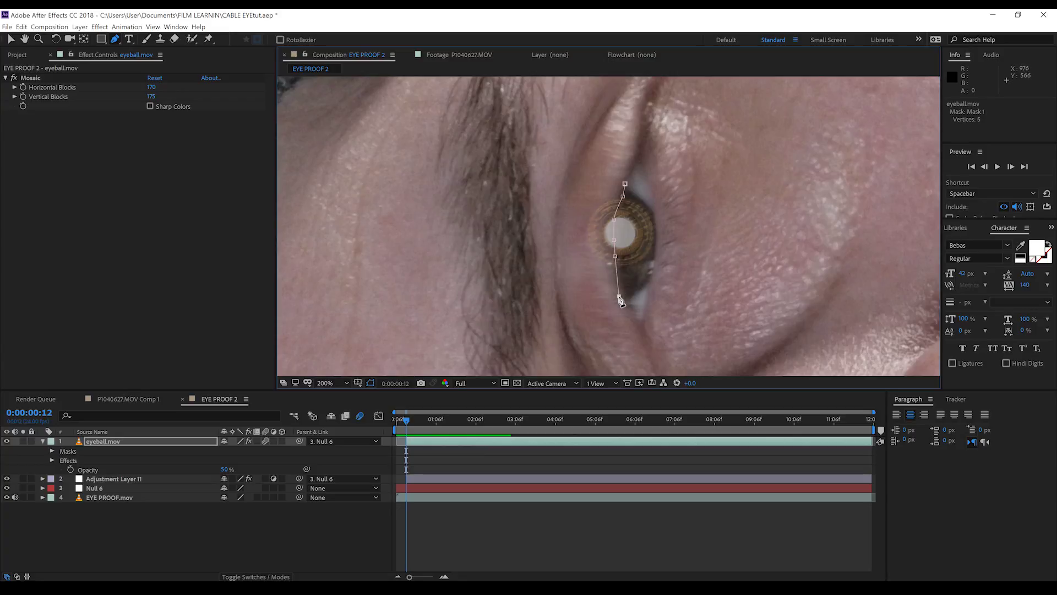
left_click(564, 228)
left_click(569, 195)
left_click(600, 172)
left_click(625, 183)
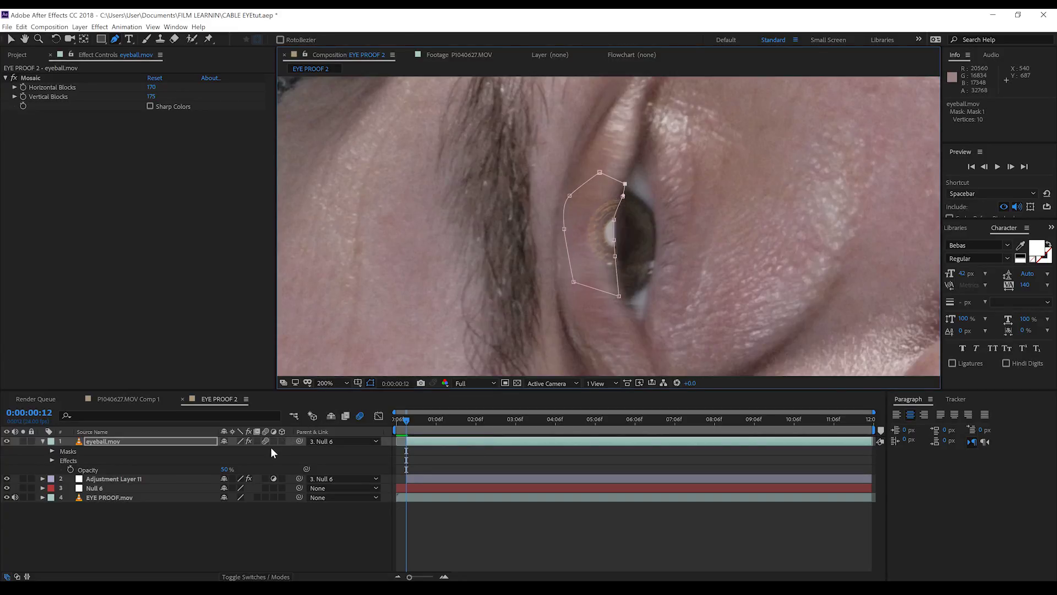
- Set the mask to Subtract and reposition it frame by frame to follow the eye
key("m")
left_click(246, 451)
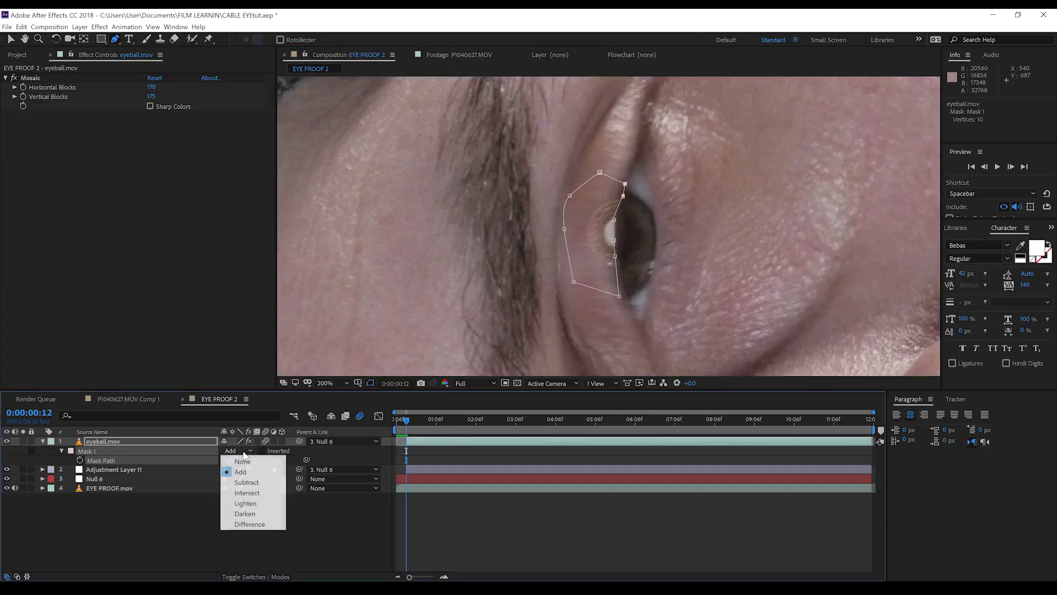
left_click(247, 482)
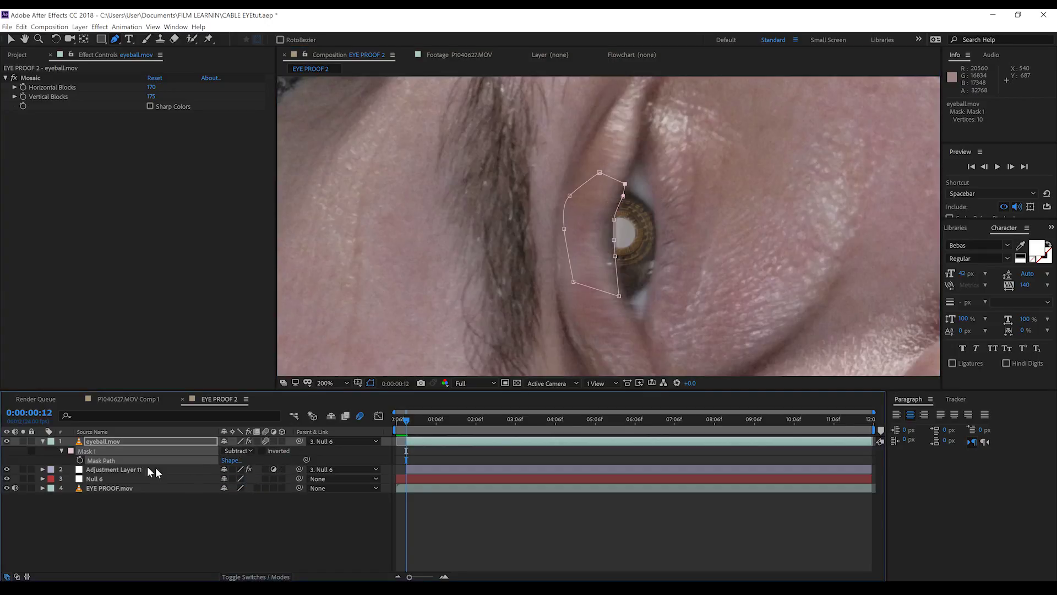
key("Page_Down")
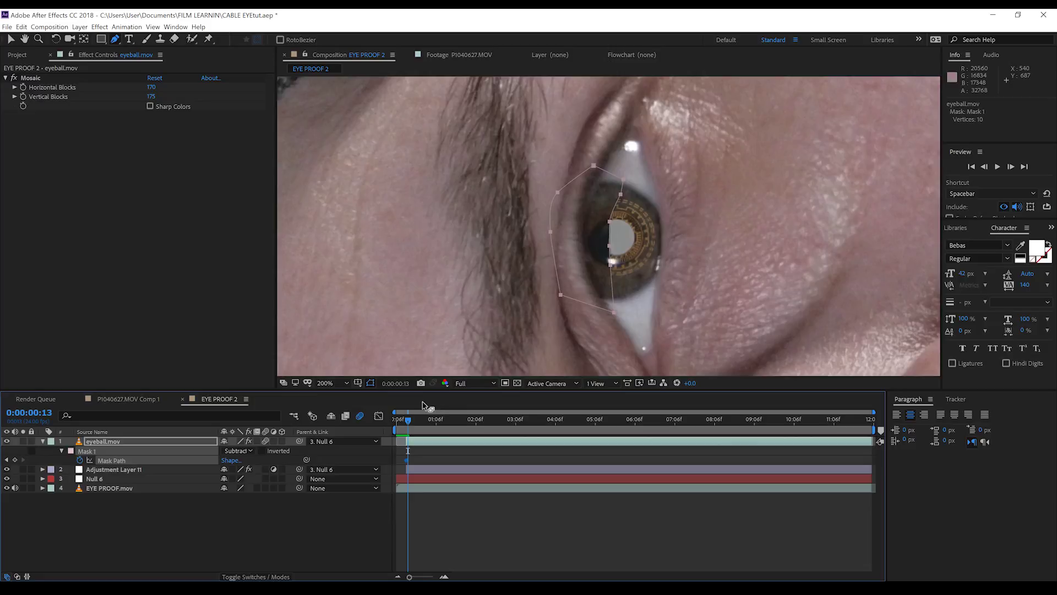
key("v")
double_click(606, 228)
left_click_drag(605, 229, 583, 216)
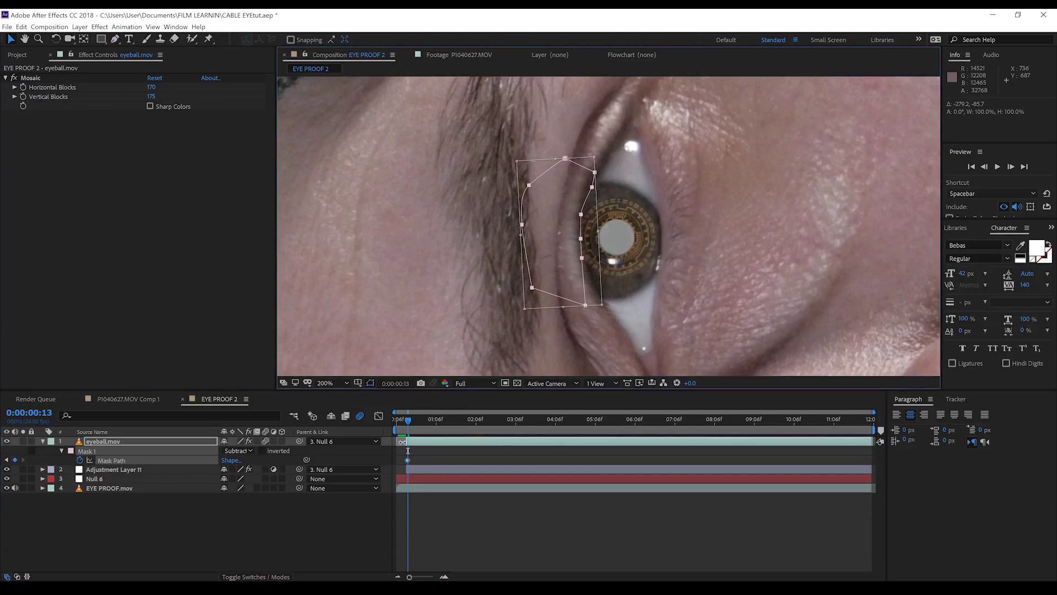
key("Page_Down")
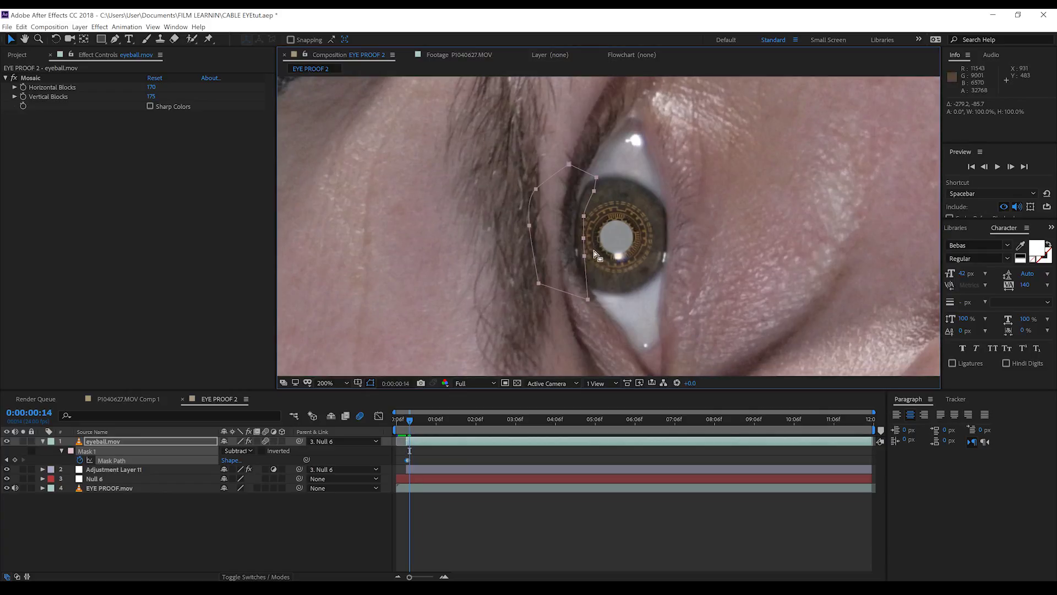
left_click_drag(589, 250, 479, 238)
left_click(547, 500)
left_click(121, 441)
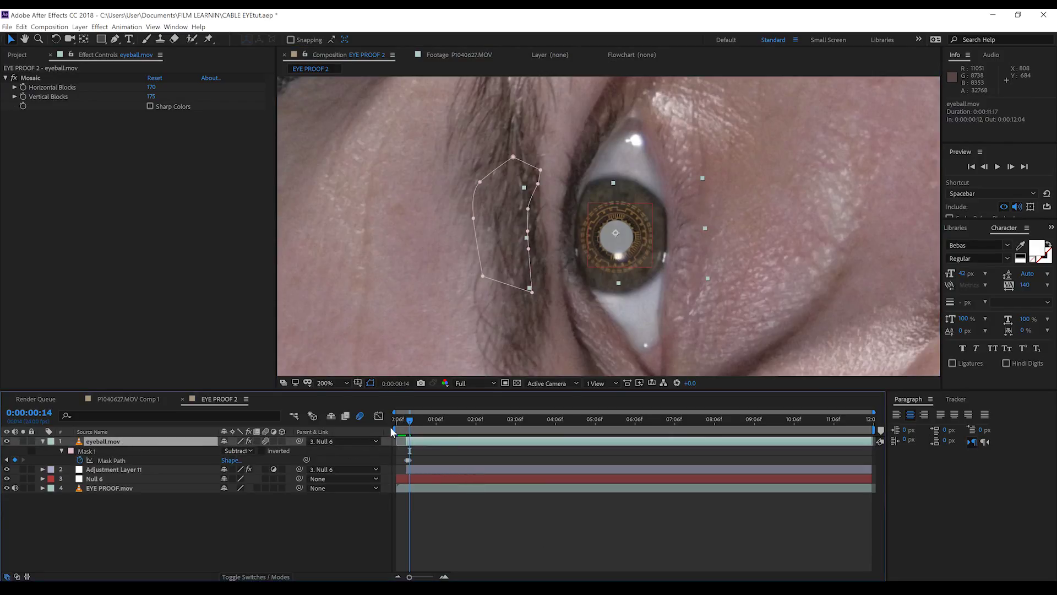
left_click(408, 424)
left_click(406, 424)
key("f")
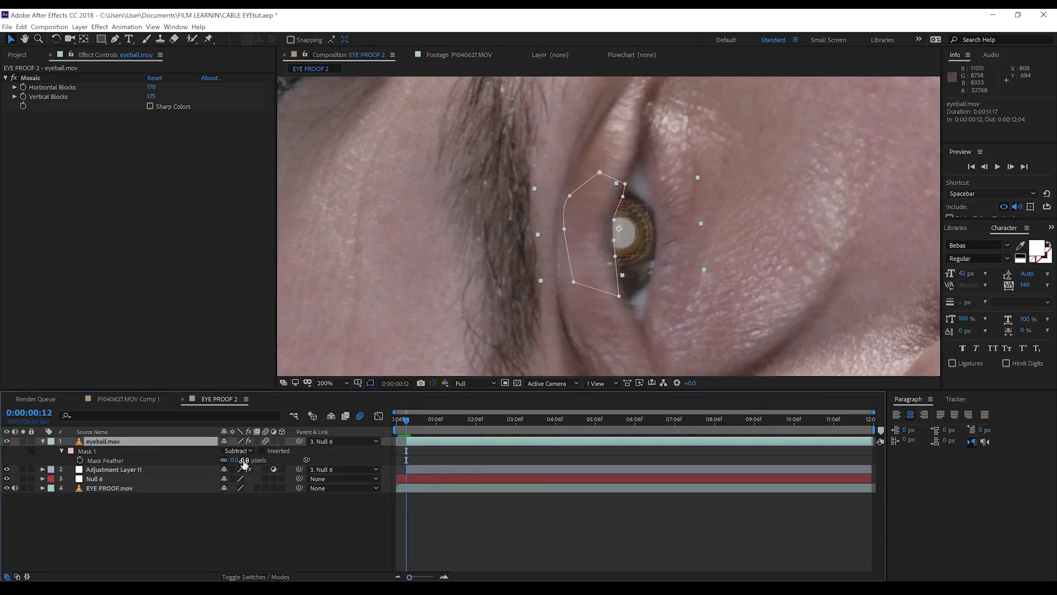
left_click_drag(245, 460, 269, 460)
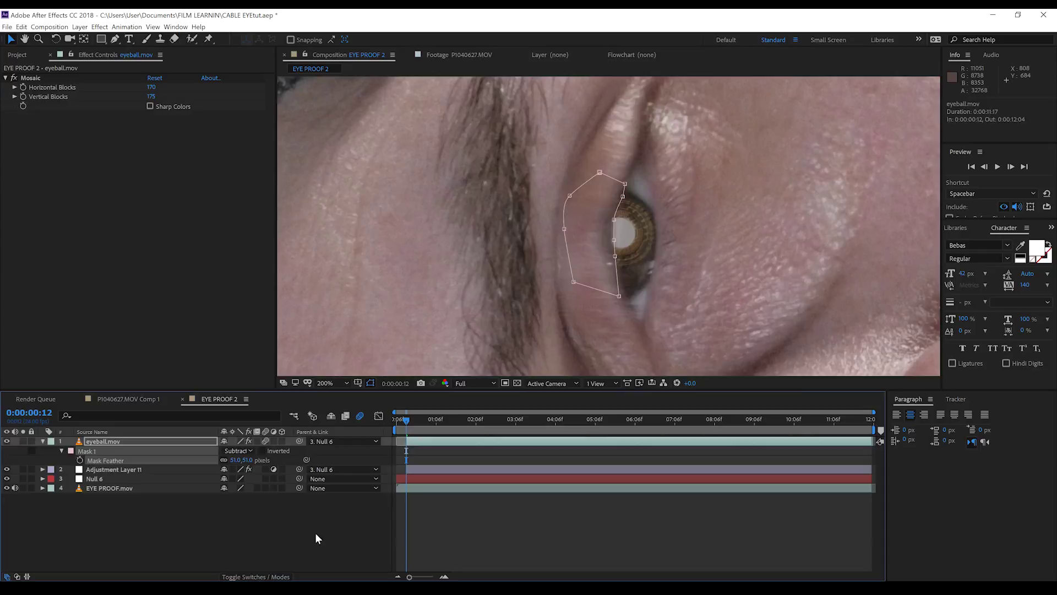
left_click(315, 533)
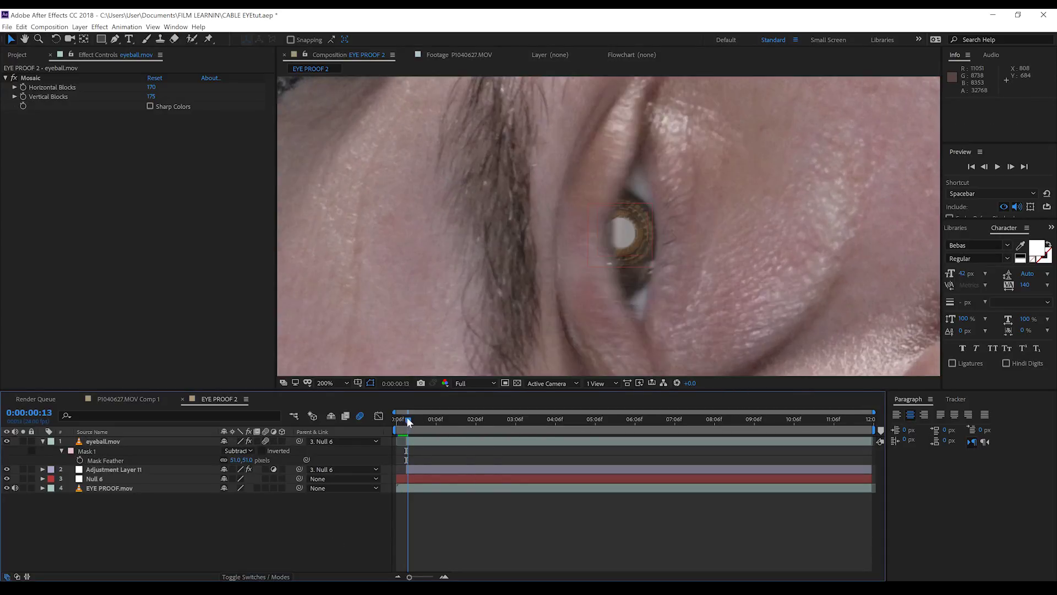
left_click_drag(405, 418, 415, 419)
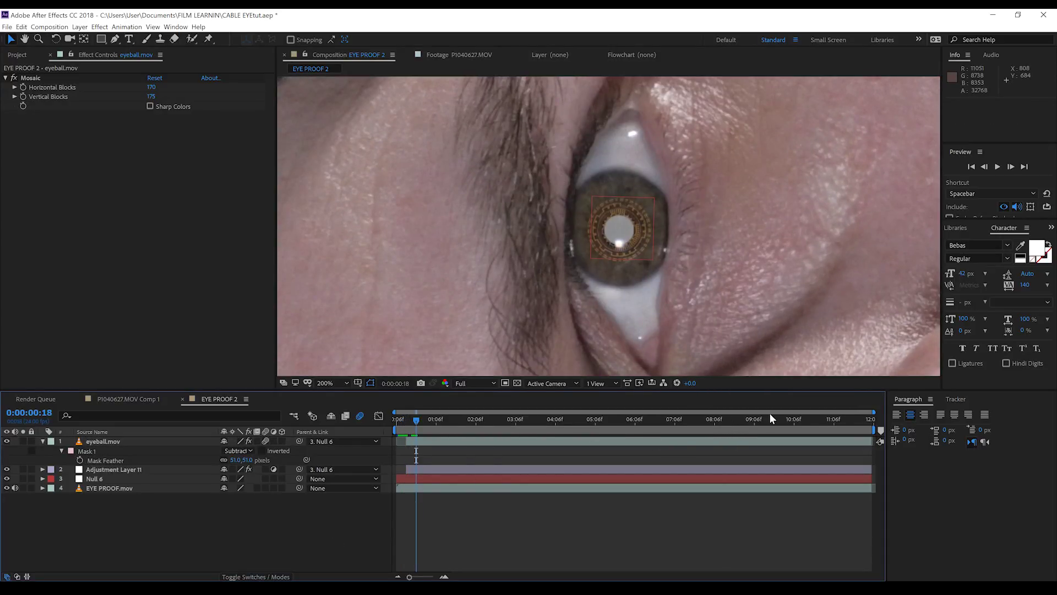
left_click(750, 420)
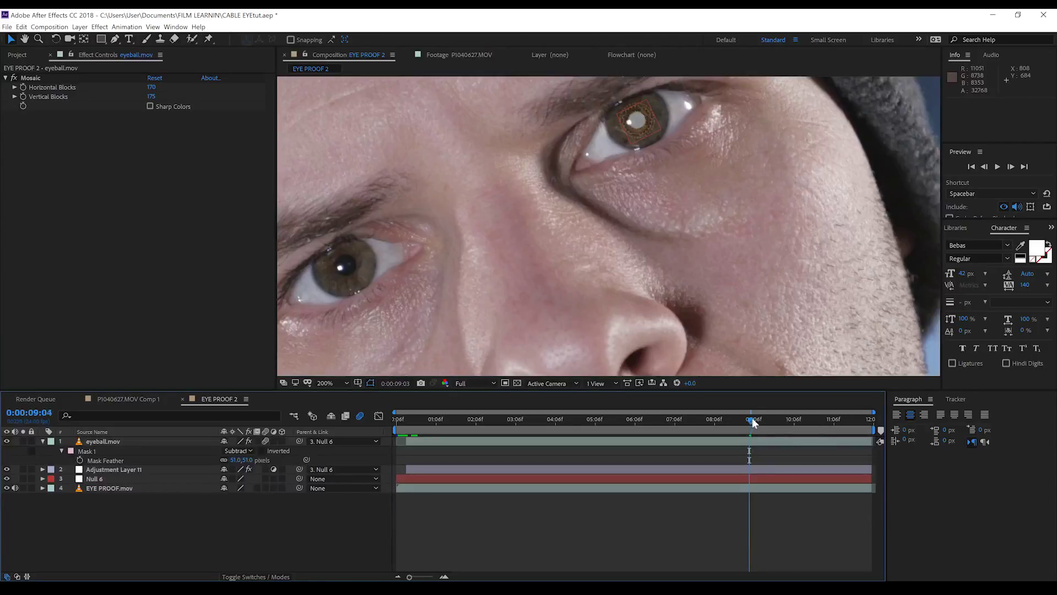
- Keyframe eyeball.mov opacity from 50% down to 0% at the shot's last frame, then preview
left_click_drag(754, 421, 826, 418)
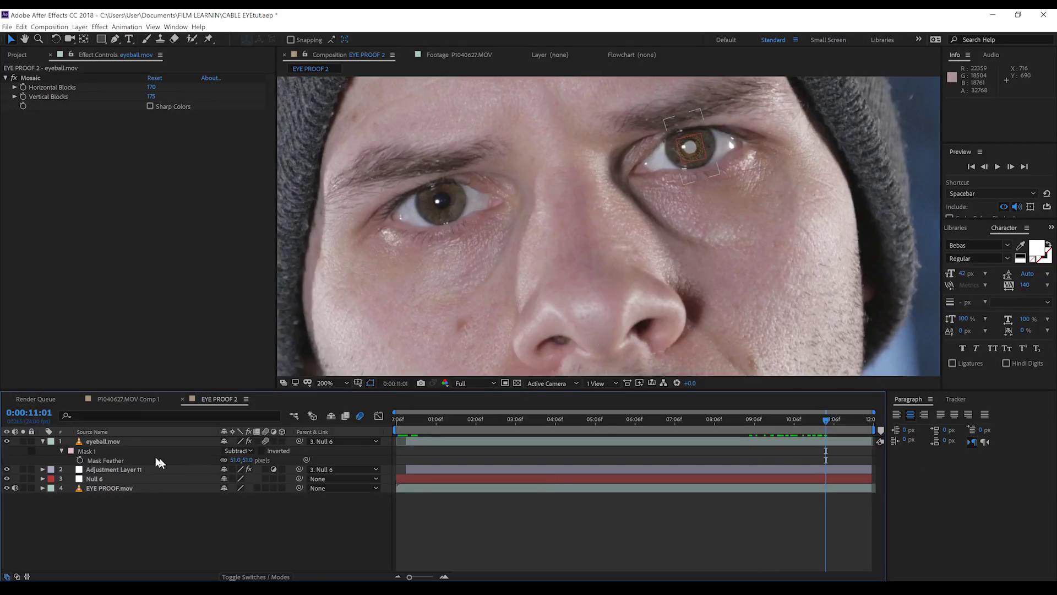
key("t")
left_click(71, 451)
left_click_drag(831, 422, 867, 418)
left_click_drag(226, 453, 190, 450)
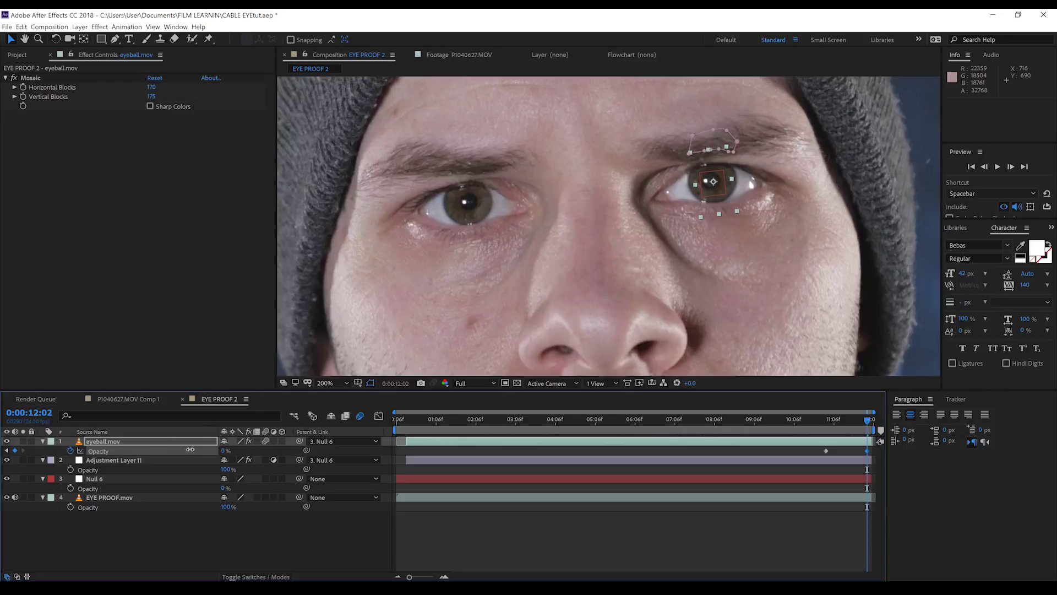
left_click(401, 428)
key("space")
scroll(498, 231, "down", 1)
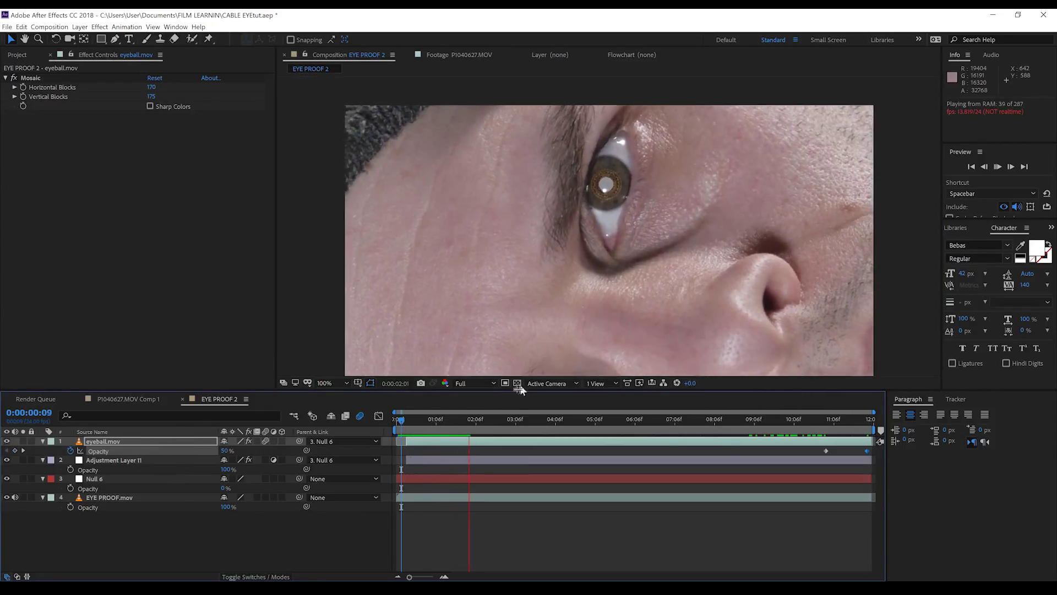
left_click(408, 421)
mouse_move(407, 421)
left_mouse_down()
mouse_move(436, 418)
mouse_move(408, 419)
left_mouse_up()
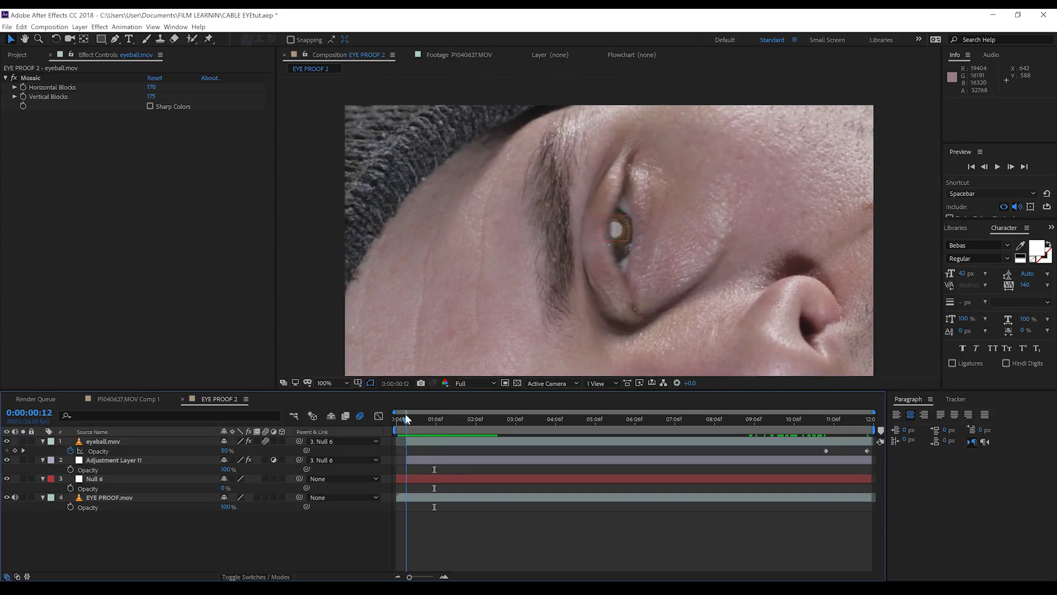
- Duplicate eyeball.mov and give the copy a Fast Box Blur with Blur Radius 61
left_click(118, 441)
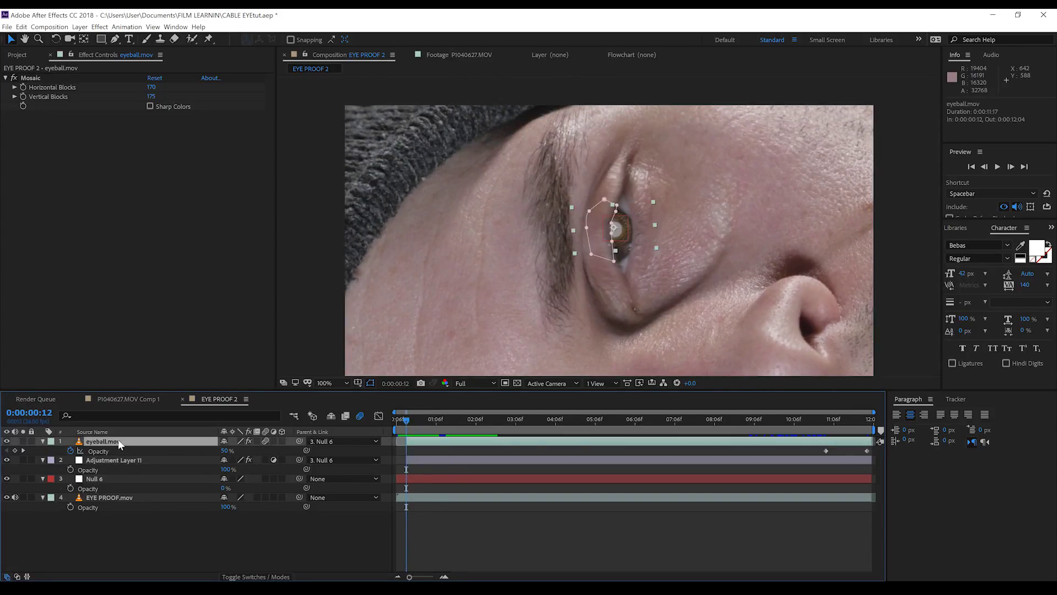
key("ctrl+d")
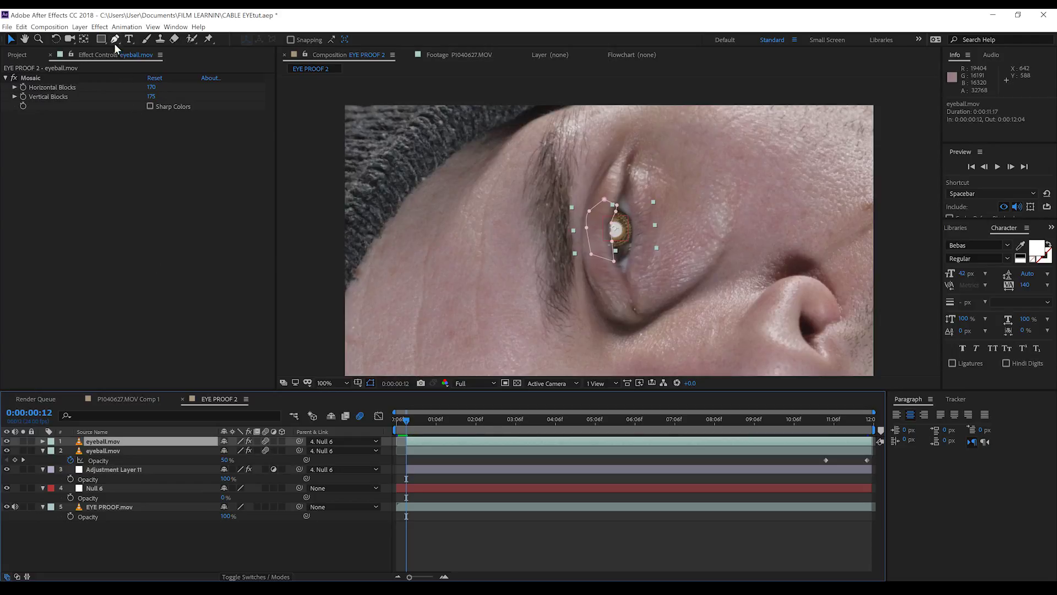
left_click(100, 26)
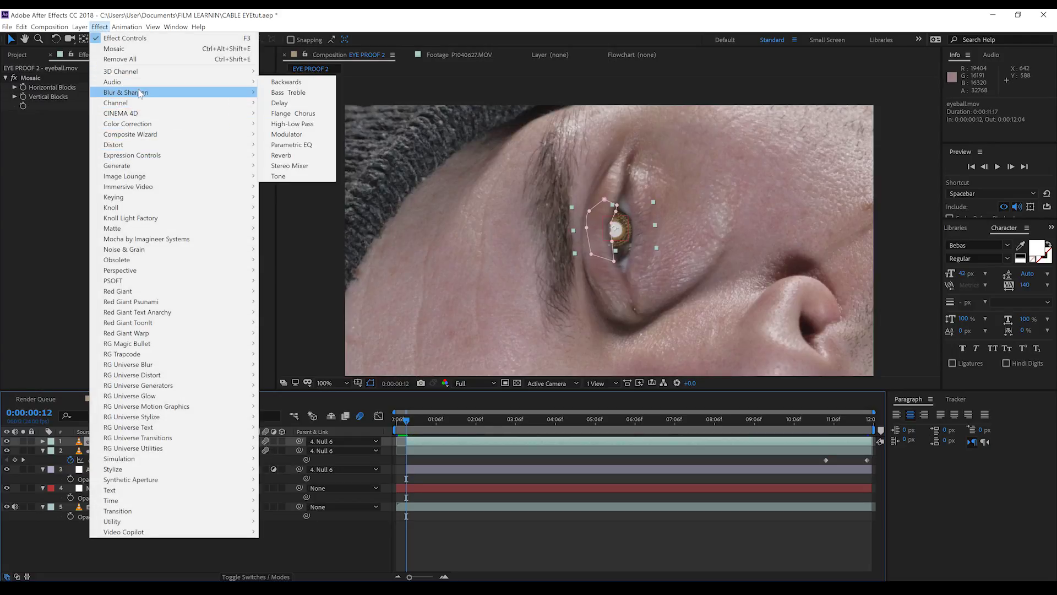
mouse_move(140, 93)
left_click(289, 197)
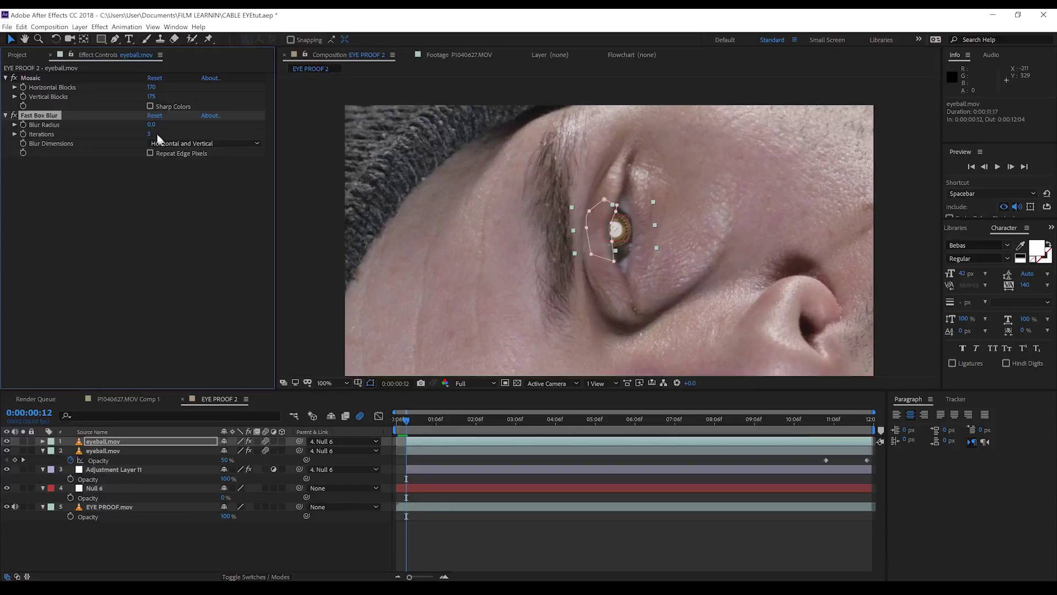
left_click(151, 124)
key("Return")
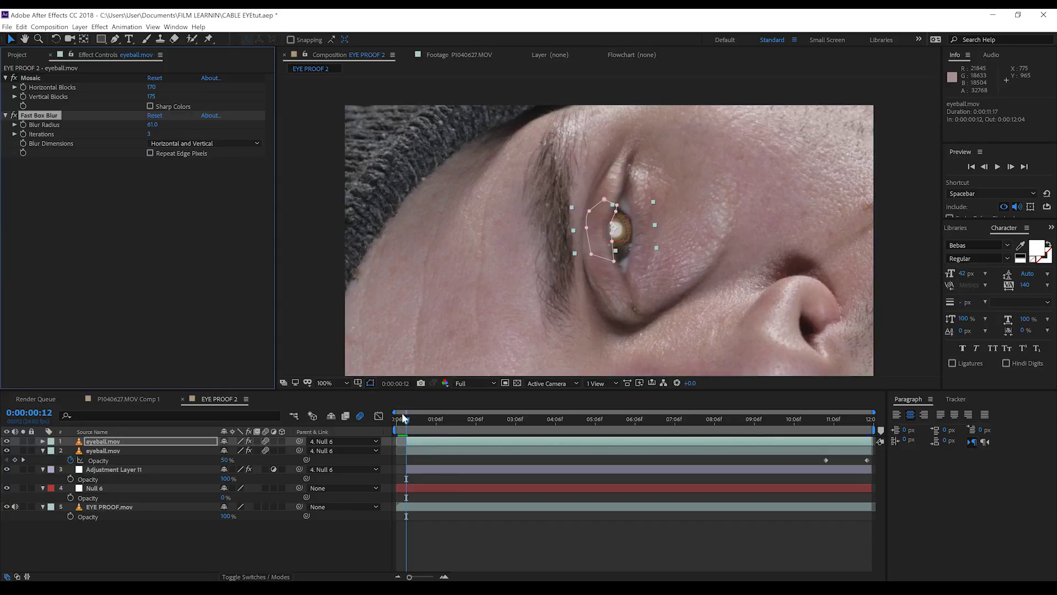
left_click_drag(403, 419, 400, 420)
key("space")
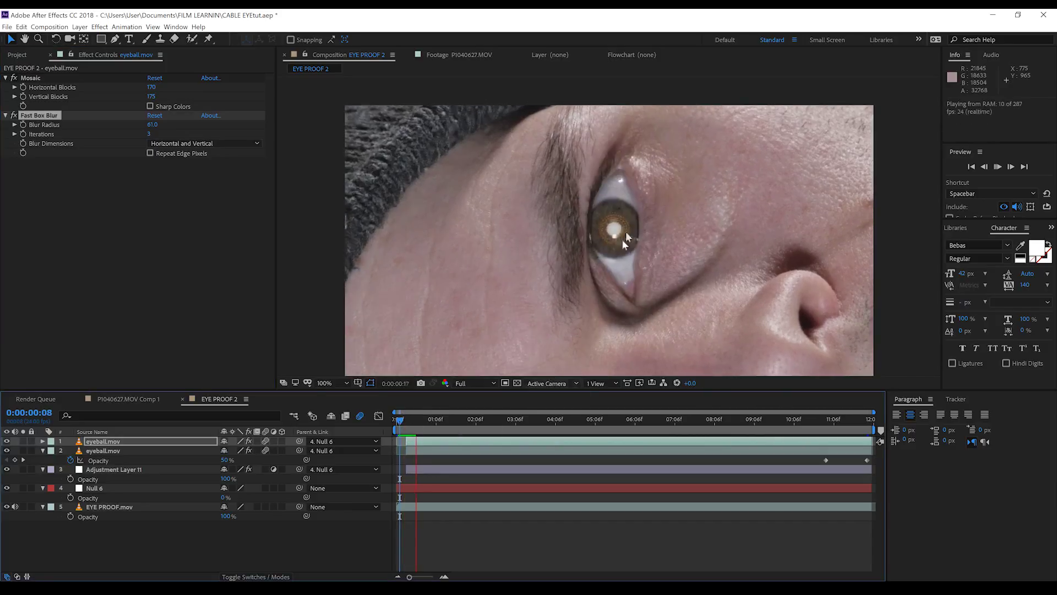
- Create Adjustment Layer 12 and set its blending mode to Screen
left_click(80, 26)
mouse_move(91, 38)
left_click(276, 101)
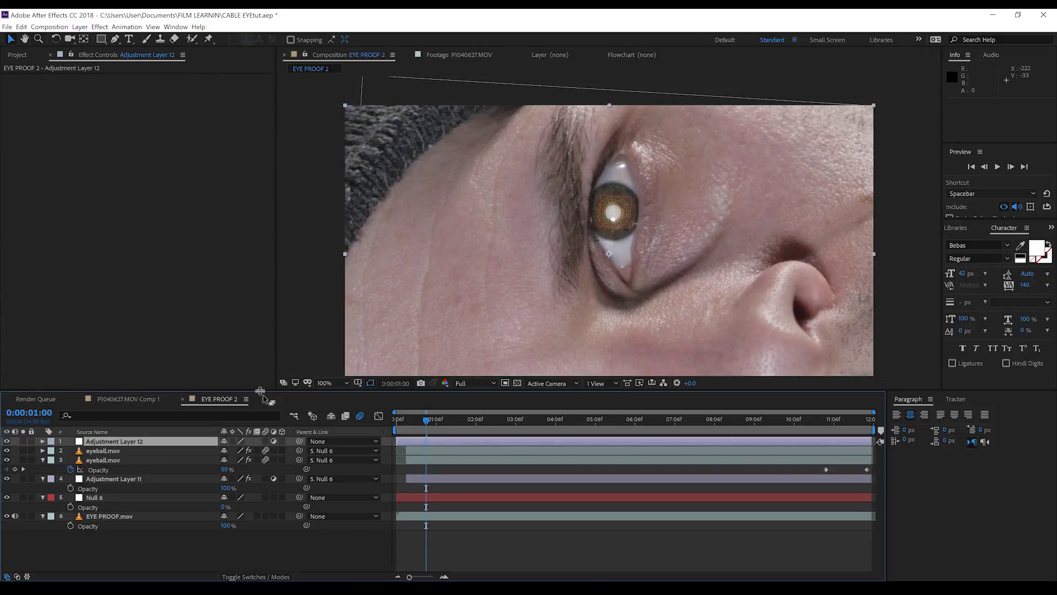
left_click(275, 576)
left_click(245, 446)
left_click(248, 153)
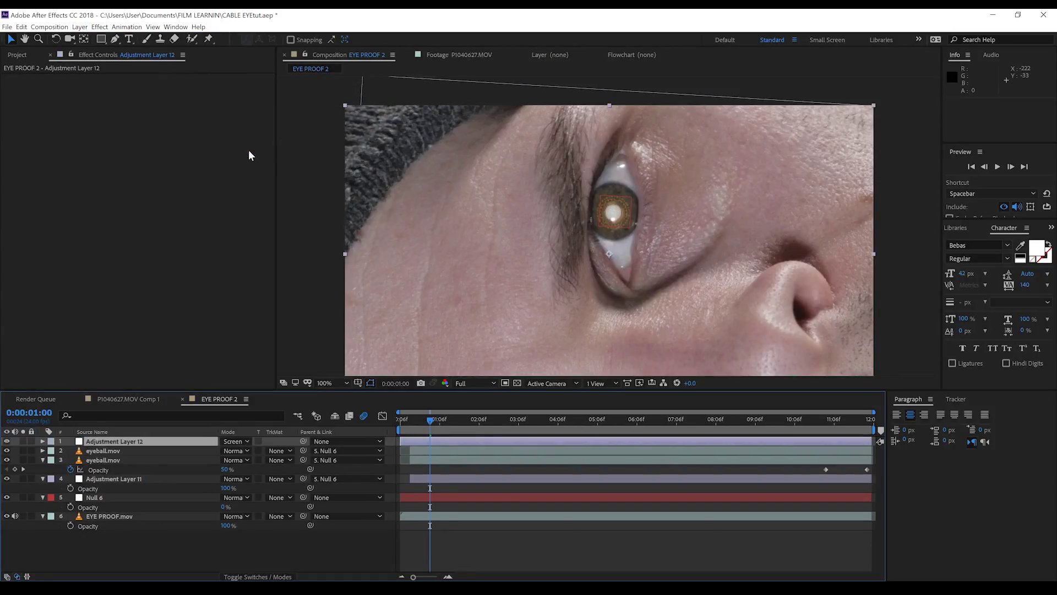
- Trace a closed Pen mask around the iris on Adjustment Layer 12
left_click(115, 39)
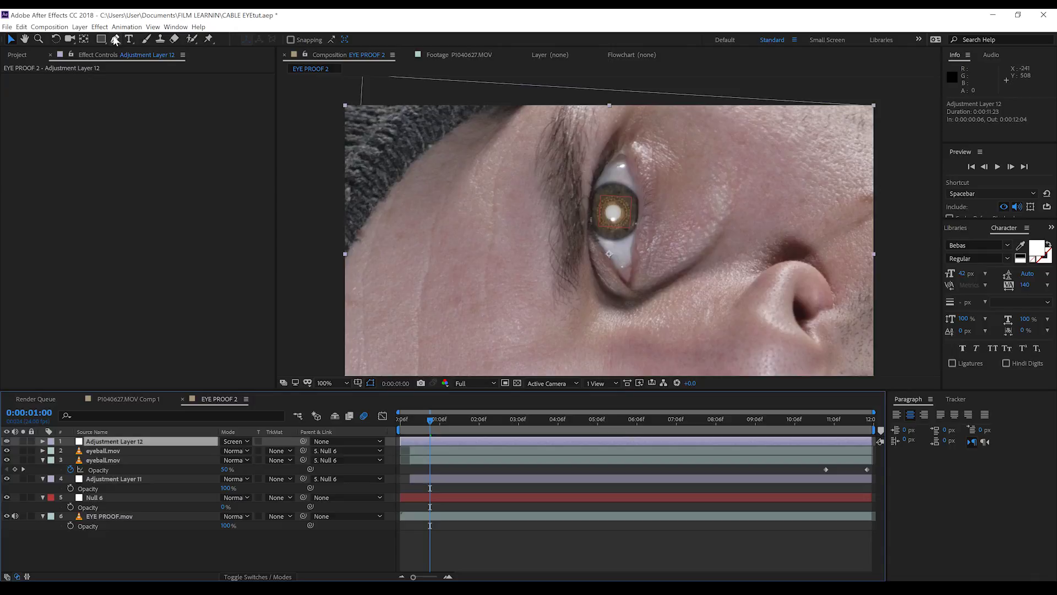
left_click(604, 185)
scroll(609, 220, "up", 1)
left_click(578, 235)
left_click(619, 250)
left_click(626, 259)
left_click(629, 293)
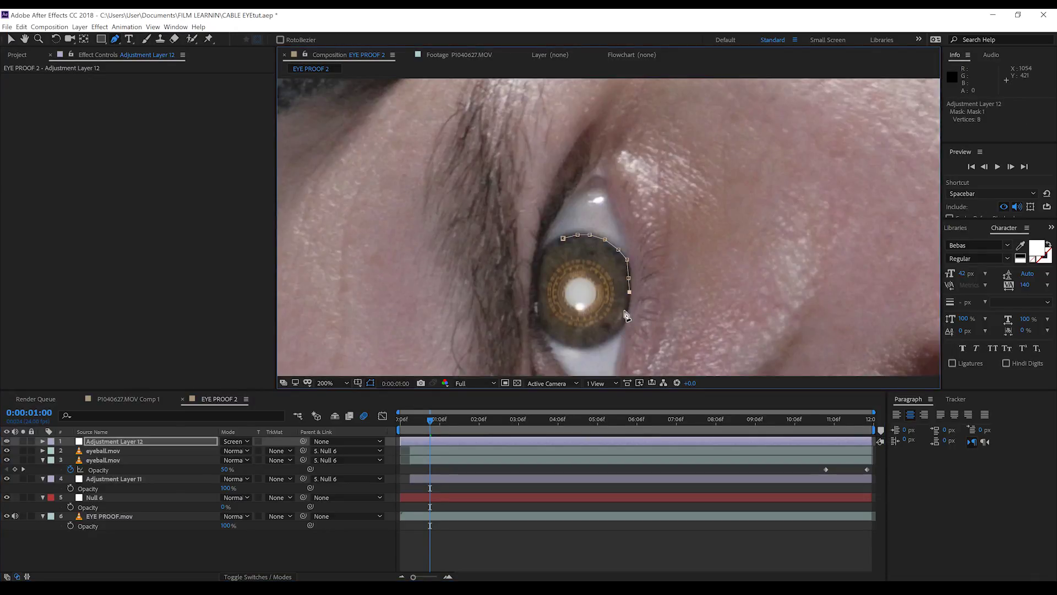
left_click(627, 315)
left_click(607, 341)
left_click(570, 343)
left_click(539, 318)
left_click(538, 302)
left_click(538, 287)
left_click(539, 271)
left_click(541, 259)
left_click(547, 249)
left_click(556, 241)
left_click(563, 239)
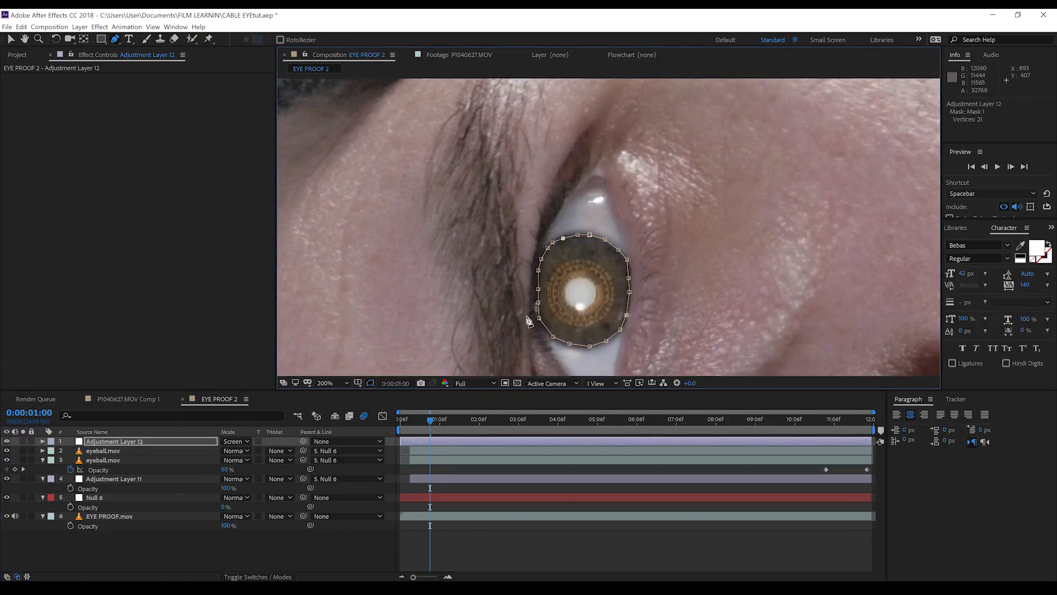
- Feather the iris mask by 80 pixels, then return to the Selection tool
left_click(123, 442)
key("f")
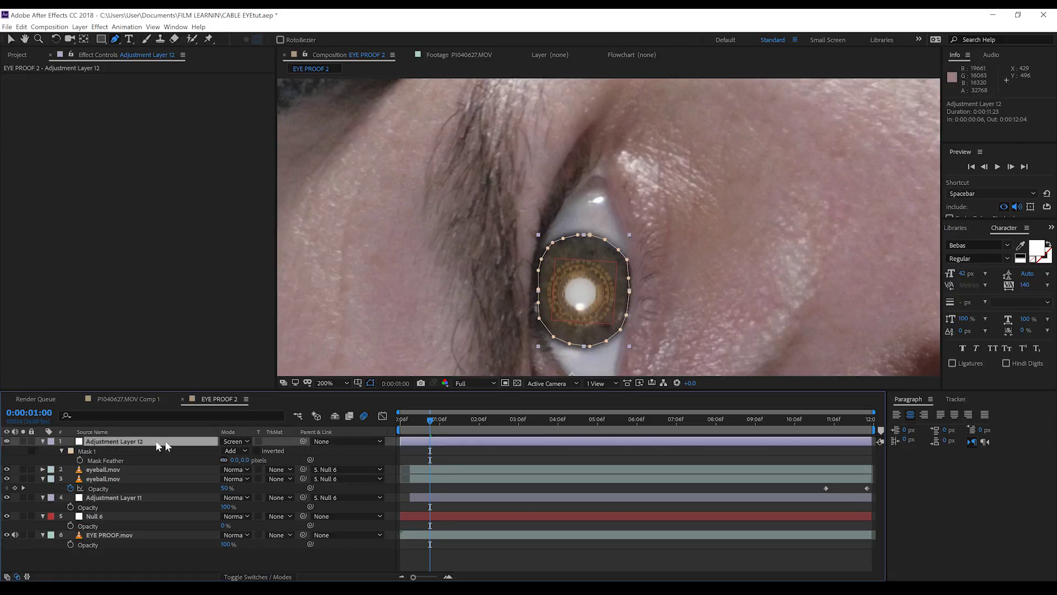
left_click(243, 459)
type("80")
key("Return")
left_click(140, 444)
key("v")
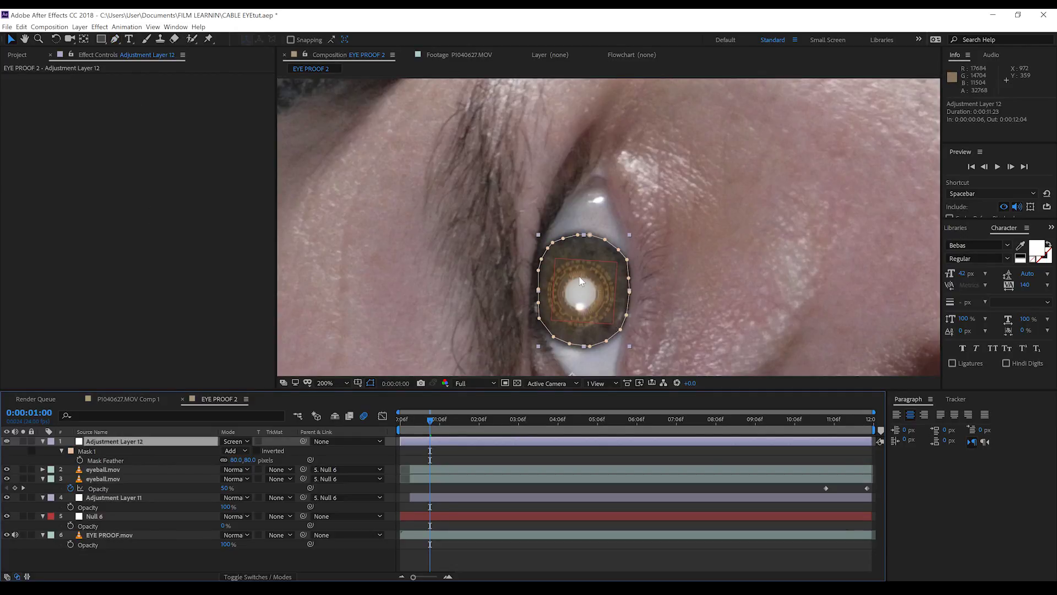
- Apply Colorista IV with Exposure 0.89, pushing highlights, midtones and shadows toward orange
left_click(99, 27)
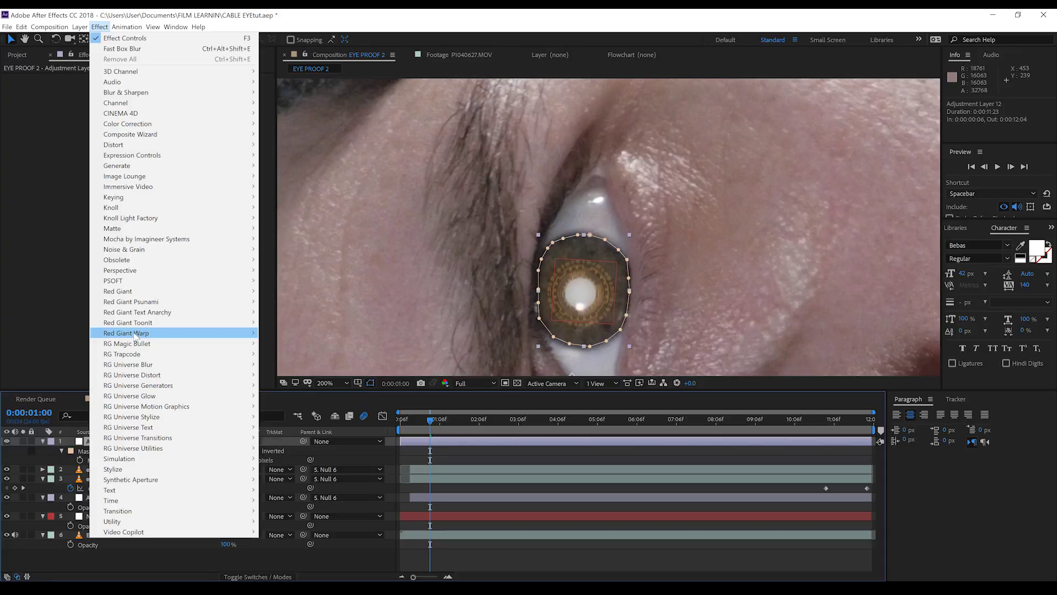
mouse_move(196, 344)
left_click(278, 346)
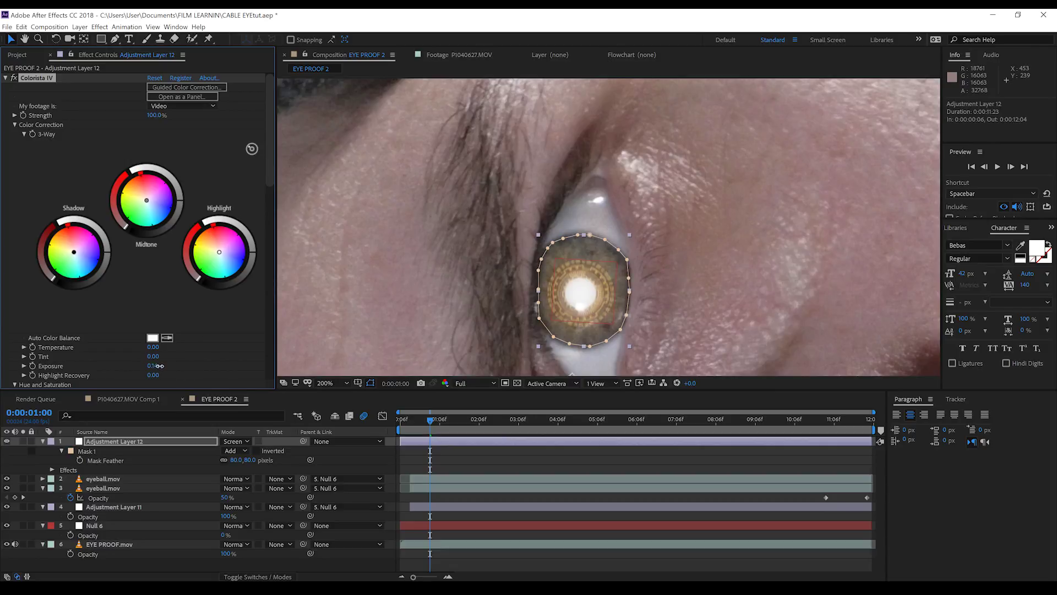
left_click_drag(197, 363, 198, 362)
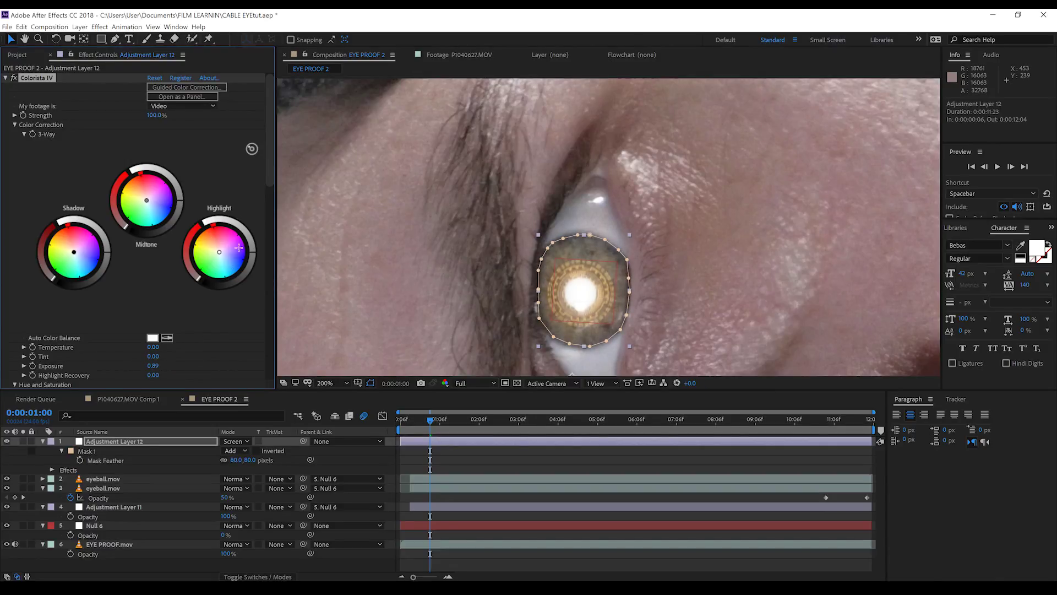
left_click_drag(211, 243, 212, 242)
left_click(139, 194)
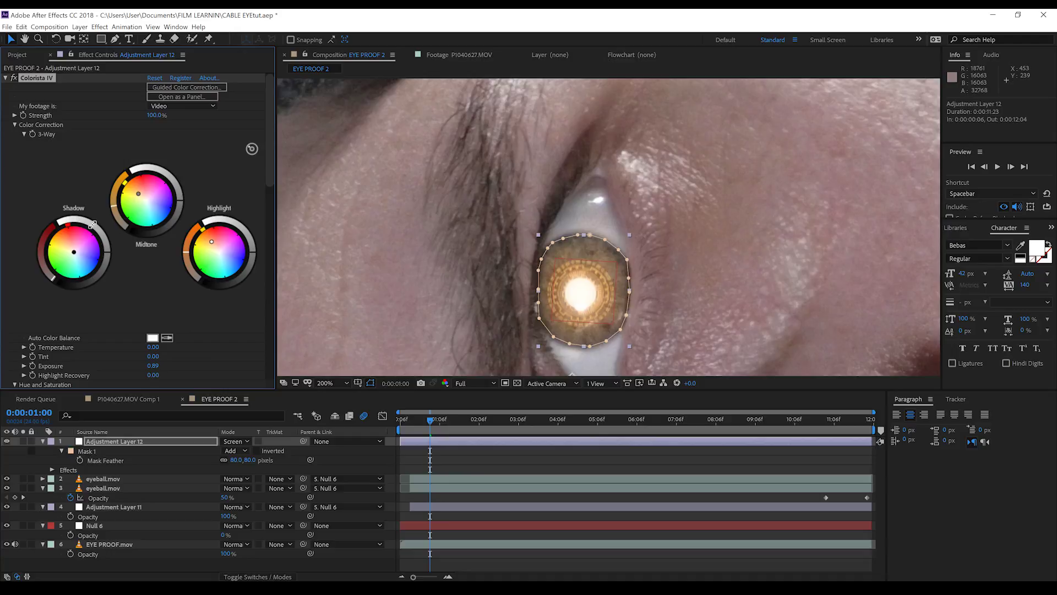
left_click(68, 242)
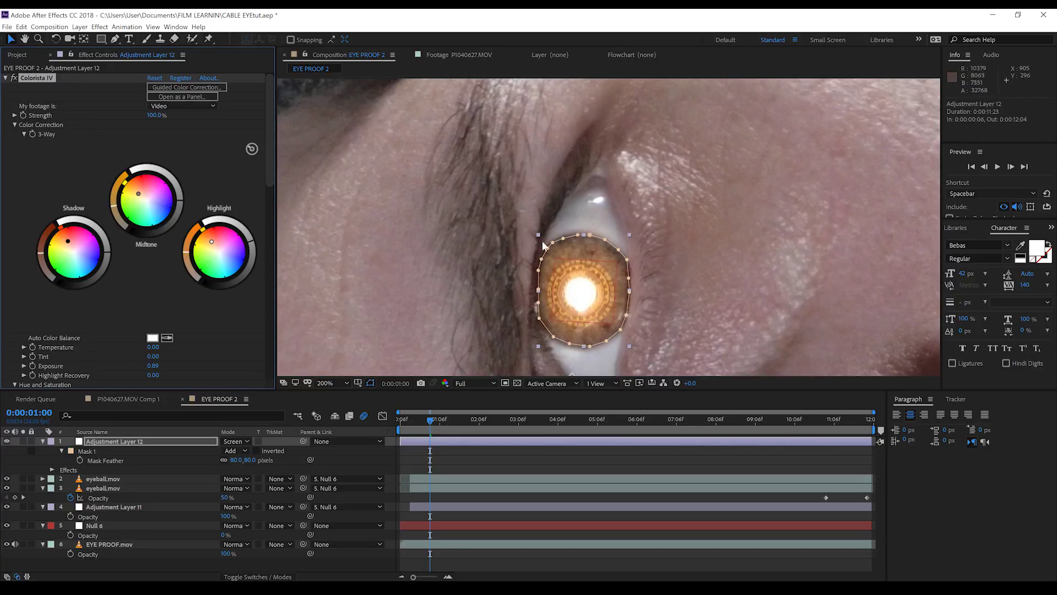
- Toggle the Colorista IV grade off and on to compare before and after
left_click(13, 78)
left_click(14, 77)
left_click(13, 78)
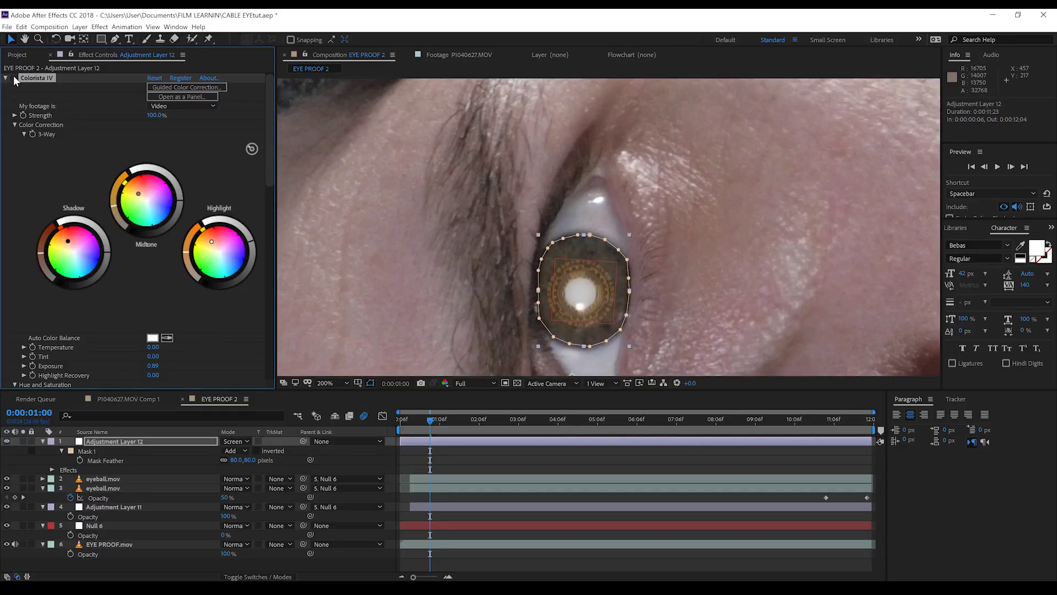
left_click(14, 78)
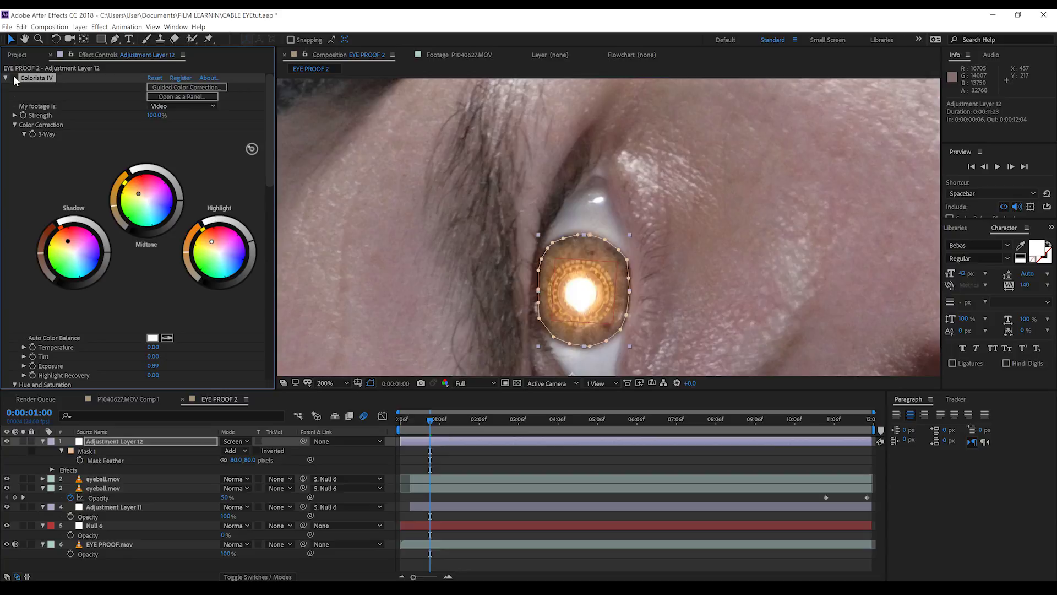
left_click(14, 78)
left_click(14, 77)
- Add a Glow effect to the adjustment layer with Glow Threshold 74.9%
left_click(100, 26)
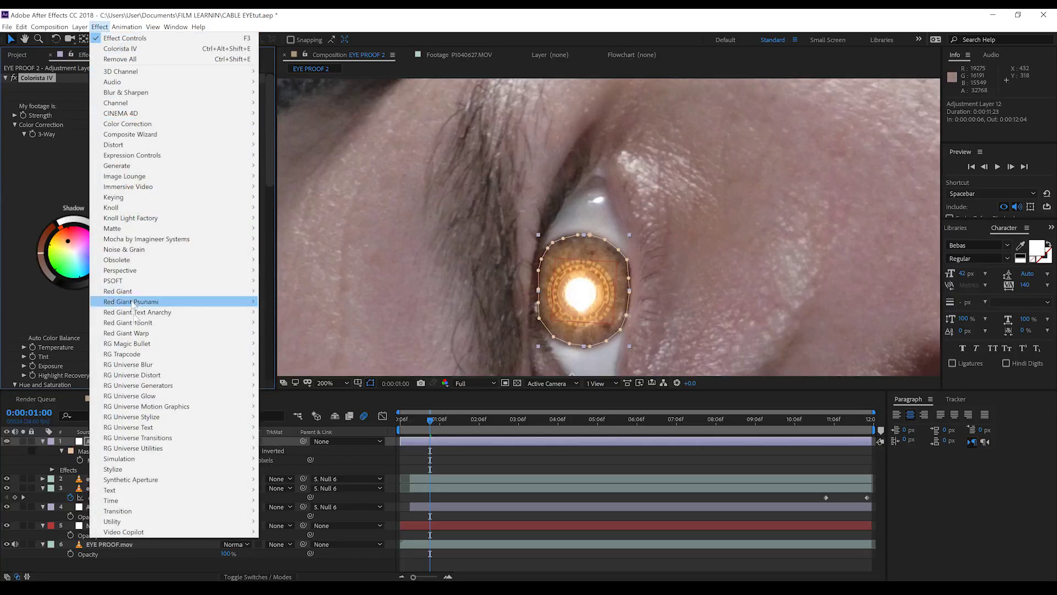
mouse_move(168, 470)
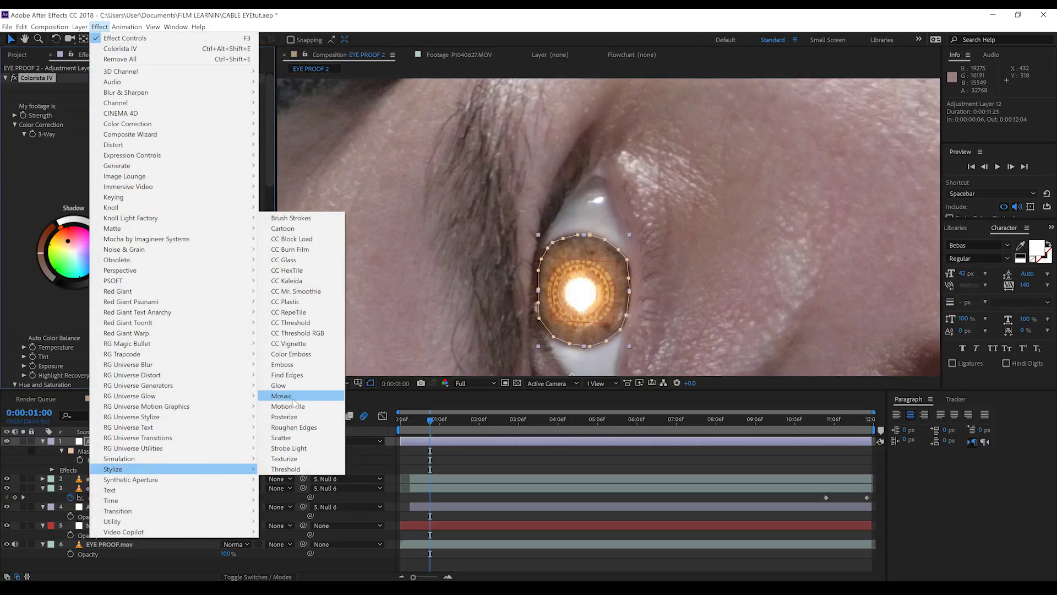
left_click(280, 385)
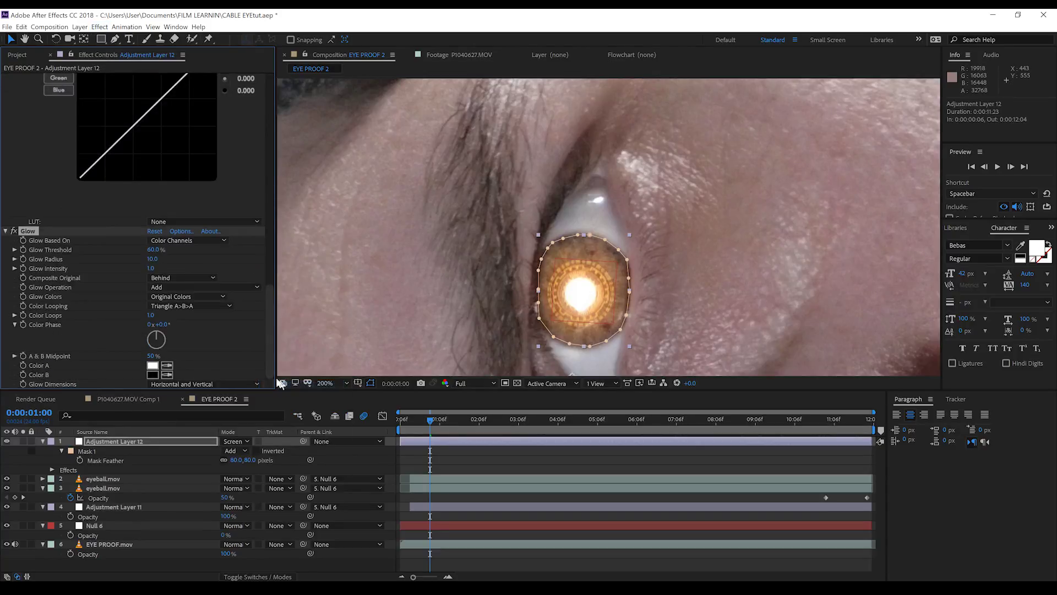
left_click(152, 251)
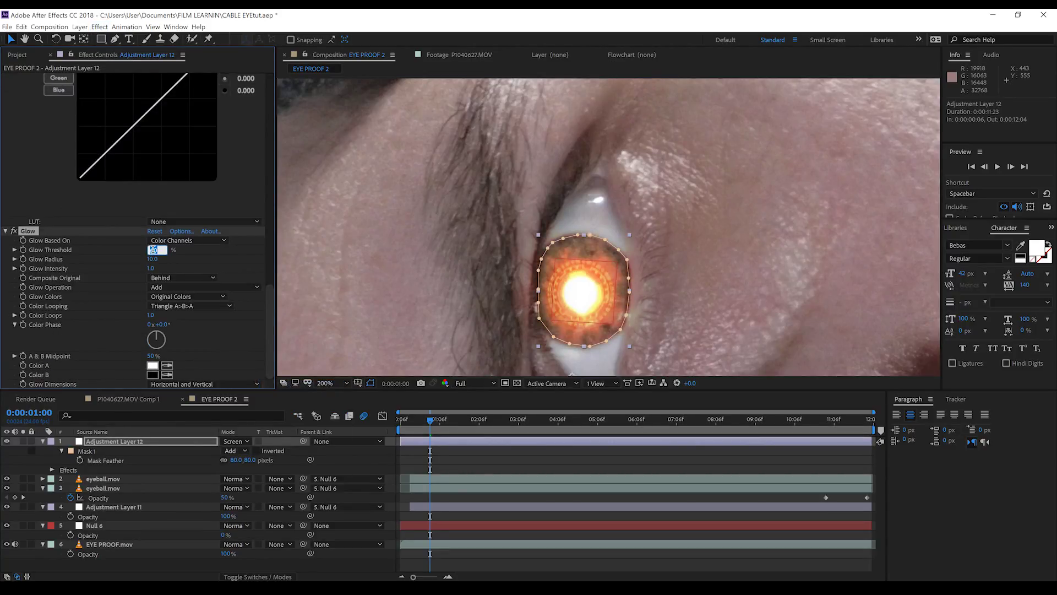
type("74.9")
key("Return")
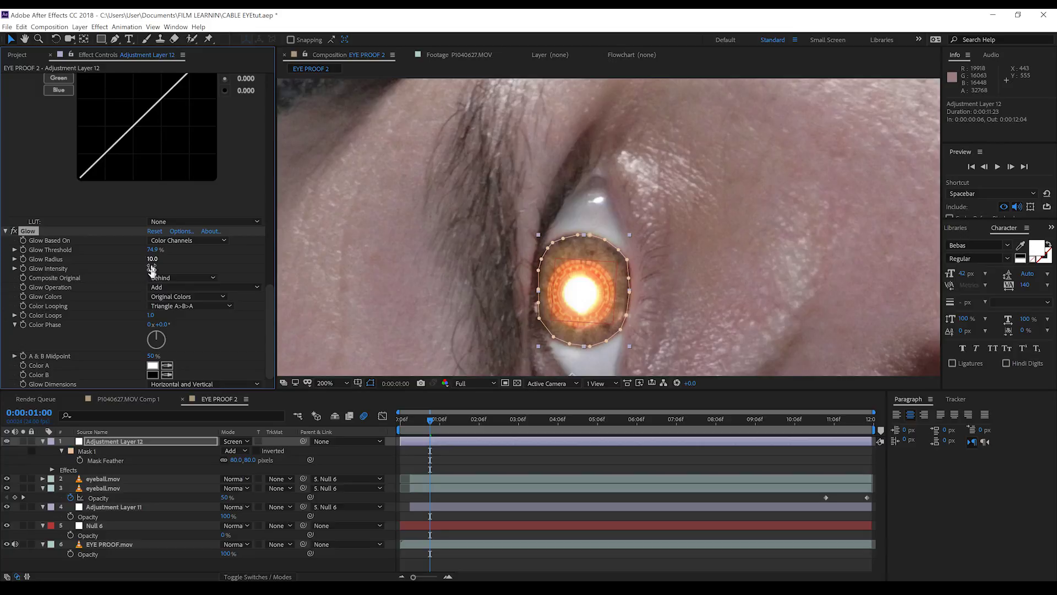
- Set Glow Radius to 68 and Intensity to 2.0, then zoom out and back to check
left_click(151, 259)
key("Return")
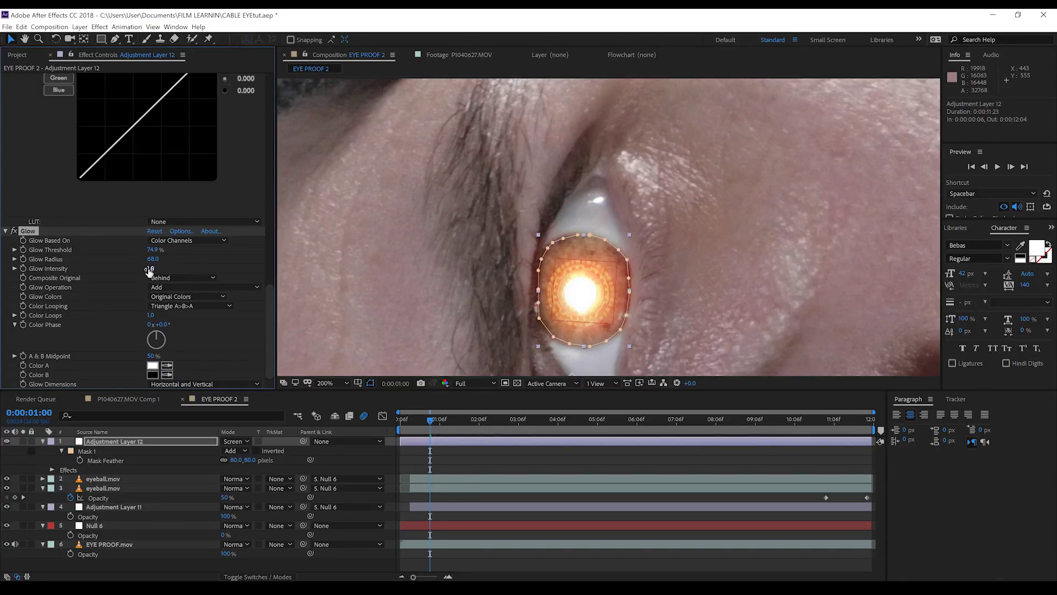
left_click(149, 269)
key("Return")
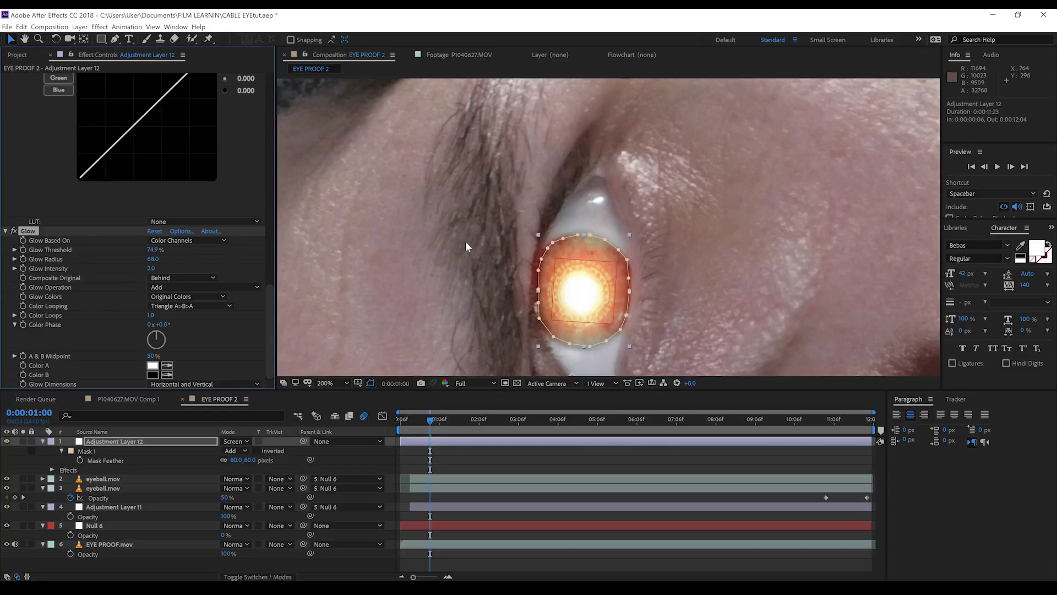
key("comma")
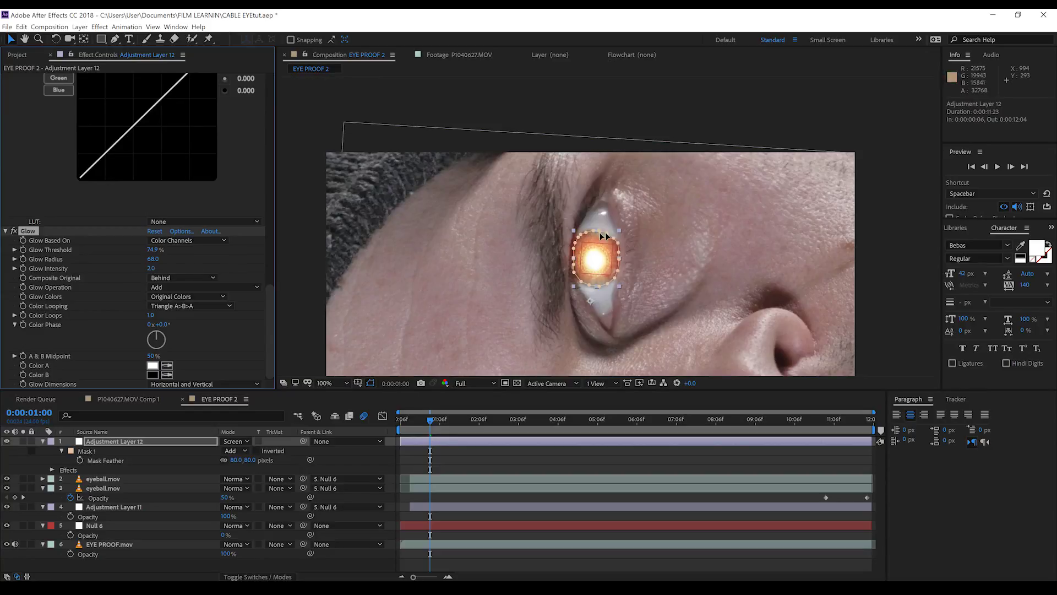
key("period")
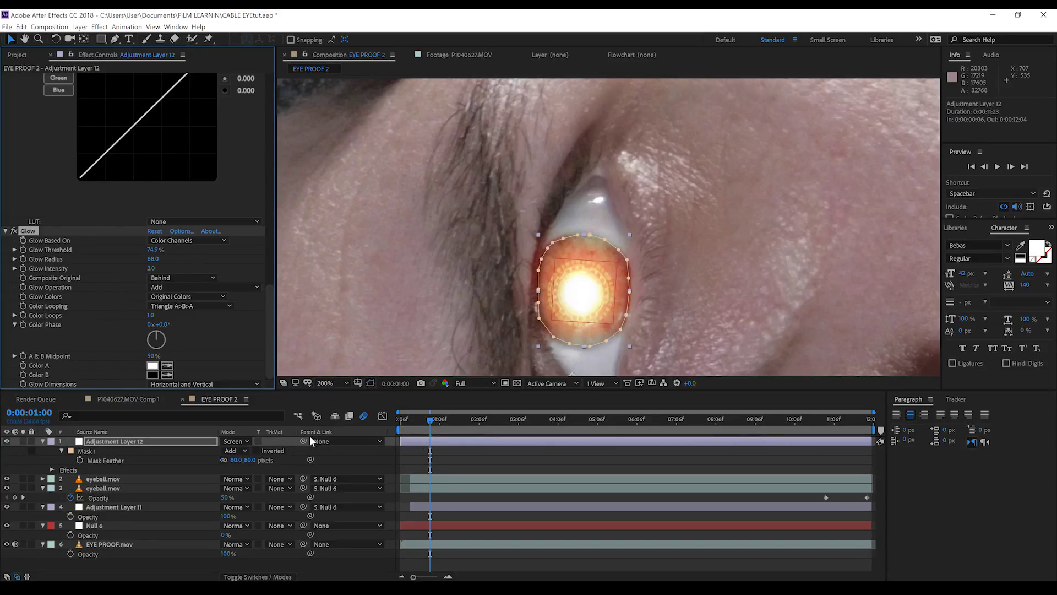
- Parent the glow layer to Null 6 and keyframe its mask path to fit the eye at 00:14 and 00:12
left_click_drag(304, 441, 102, 529)
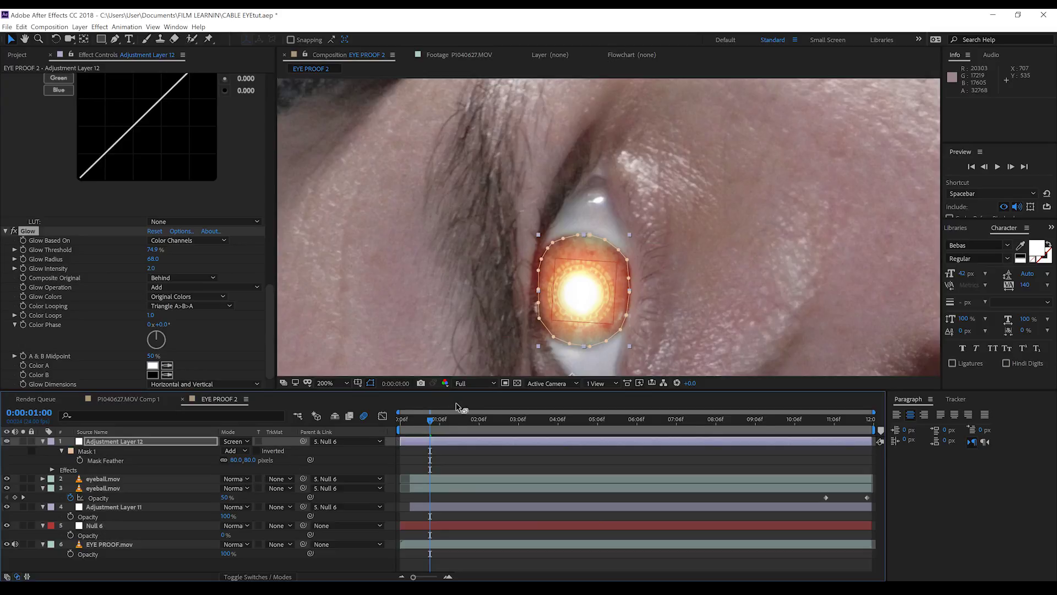
key("m")
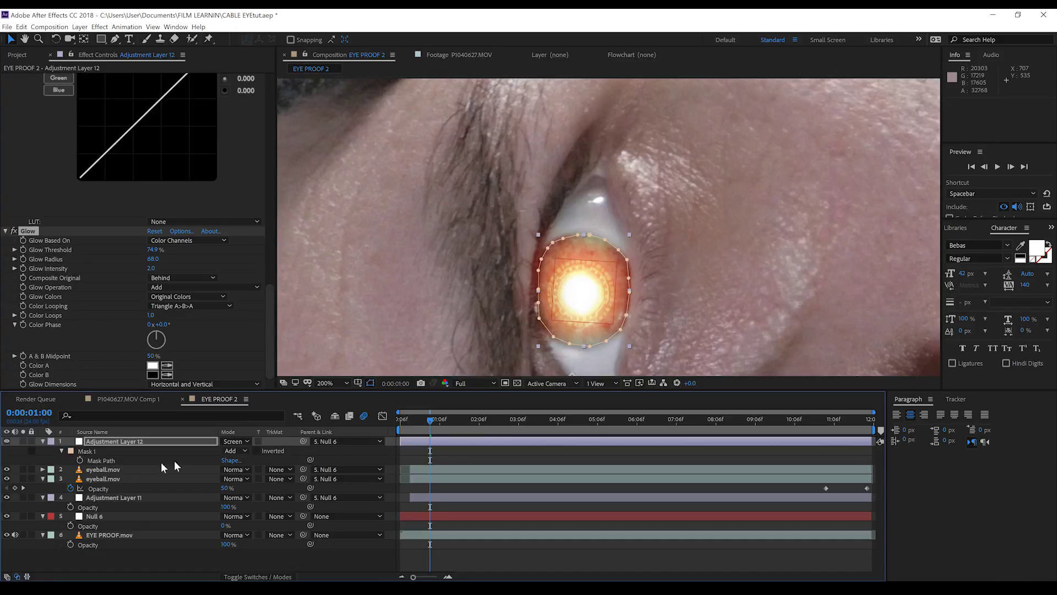
left_click(80, 461)
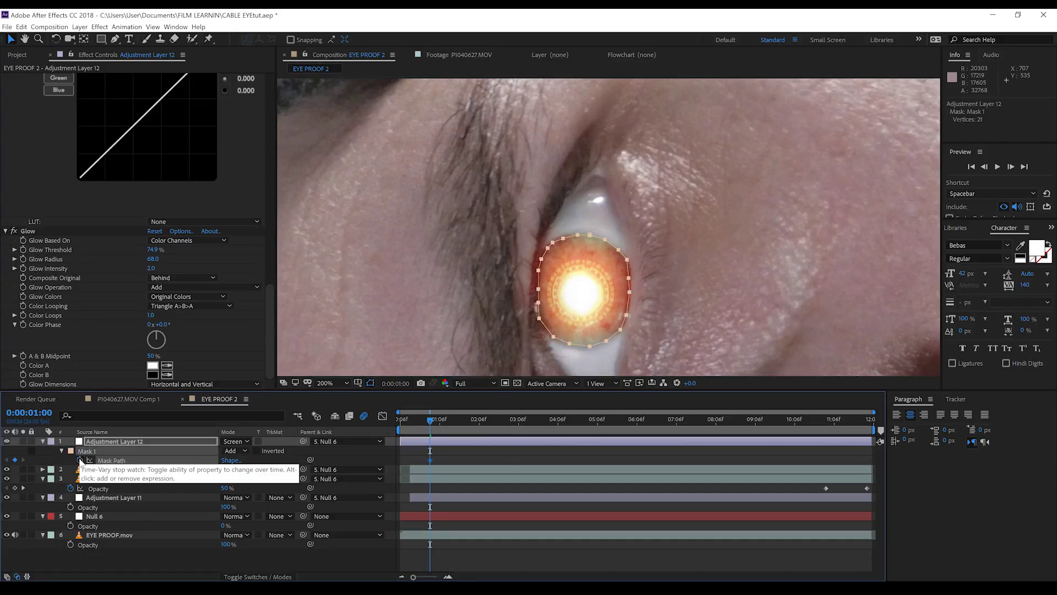
left_click(415, 419)
key("Page_Up")
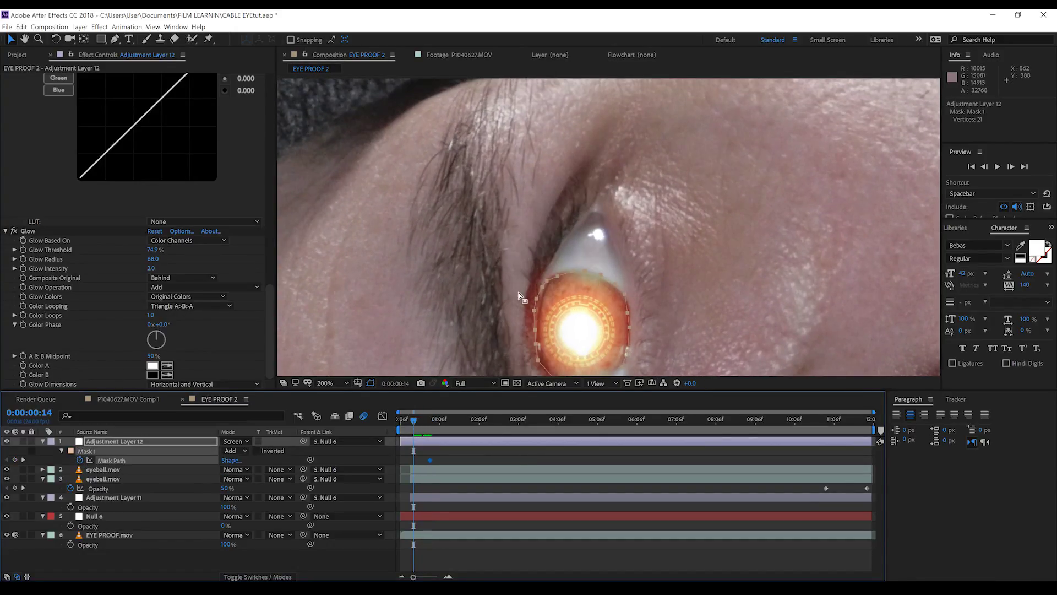
left_click_drag(519, 292, 543, 286)
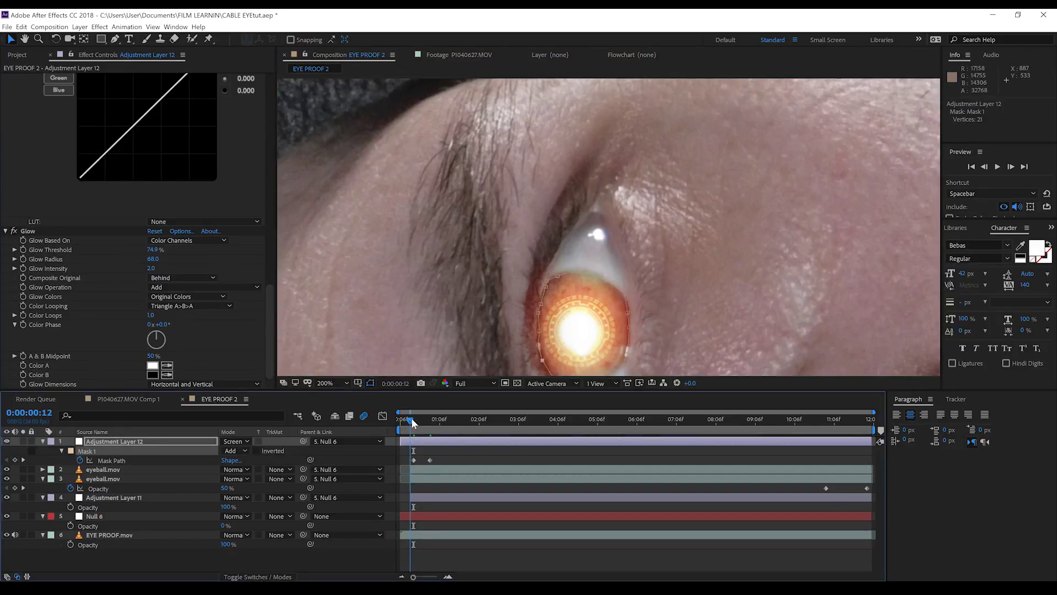
key("Page_Up")
key("Page_Up")
left_click_drag(551, 326, 559, 317)
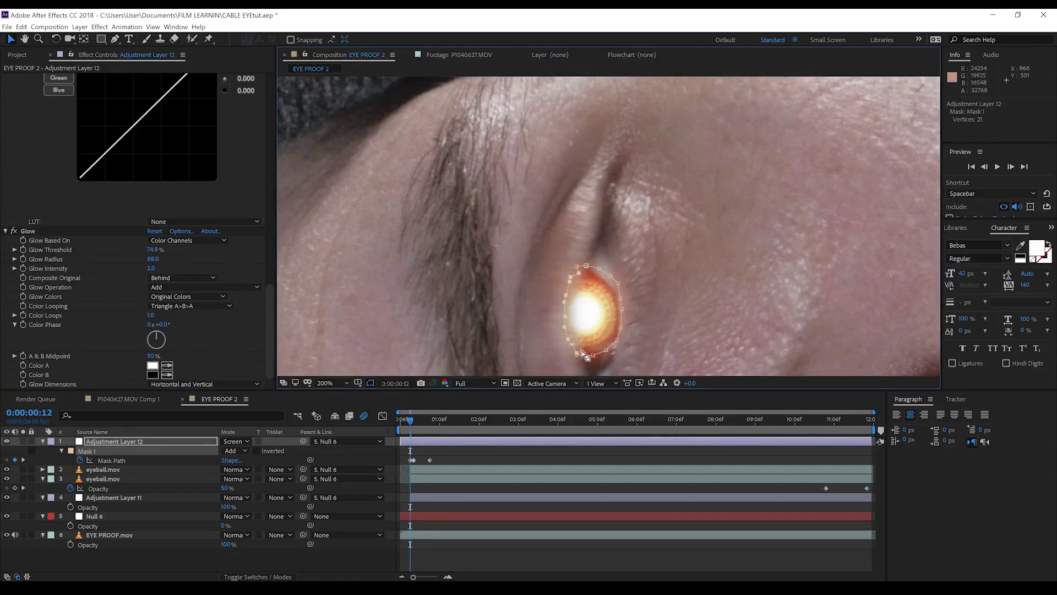
key("Page_Up")
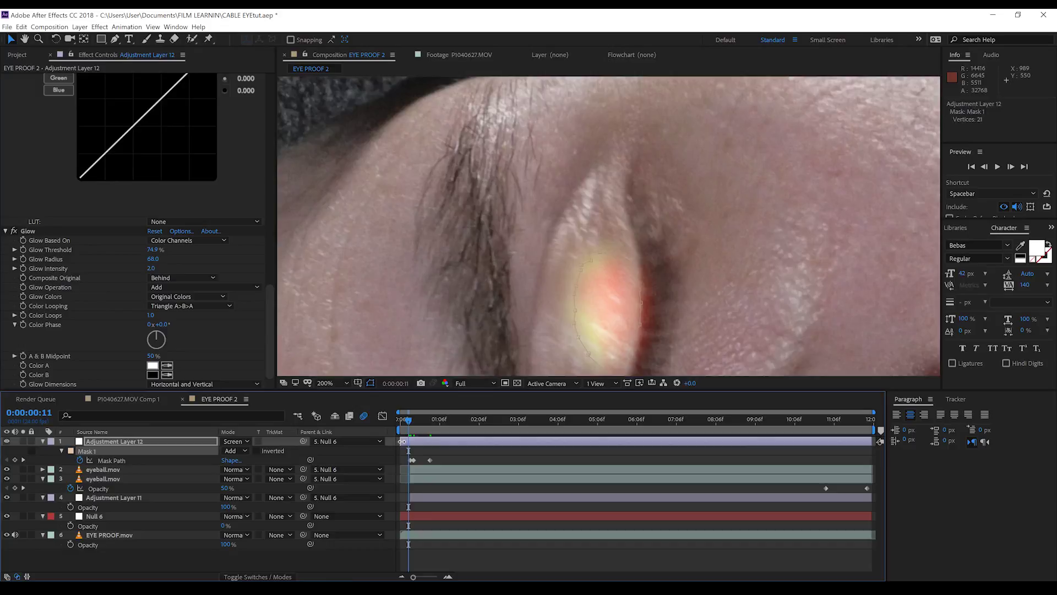
- Trim the glow layer to start at frame 12 and check it at 00:13
left_click_drag(402, 441, 411, 443)
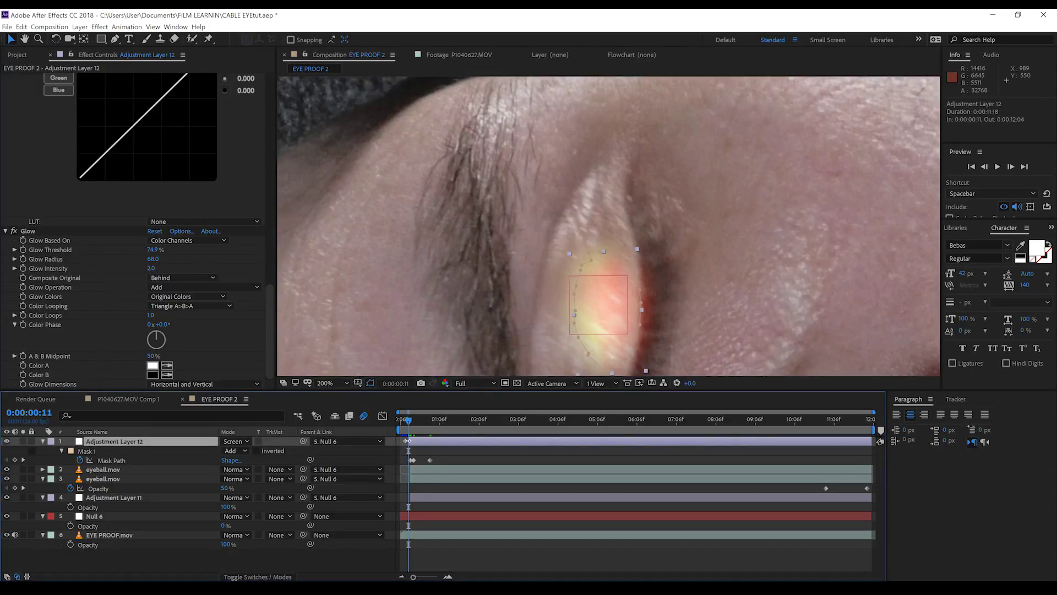
scroll(475, 361, "down", 2)
left_click(412, 420)
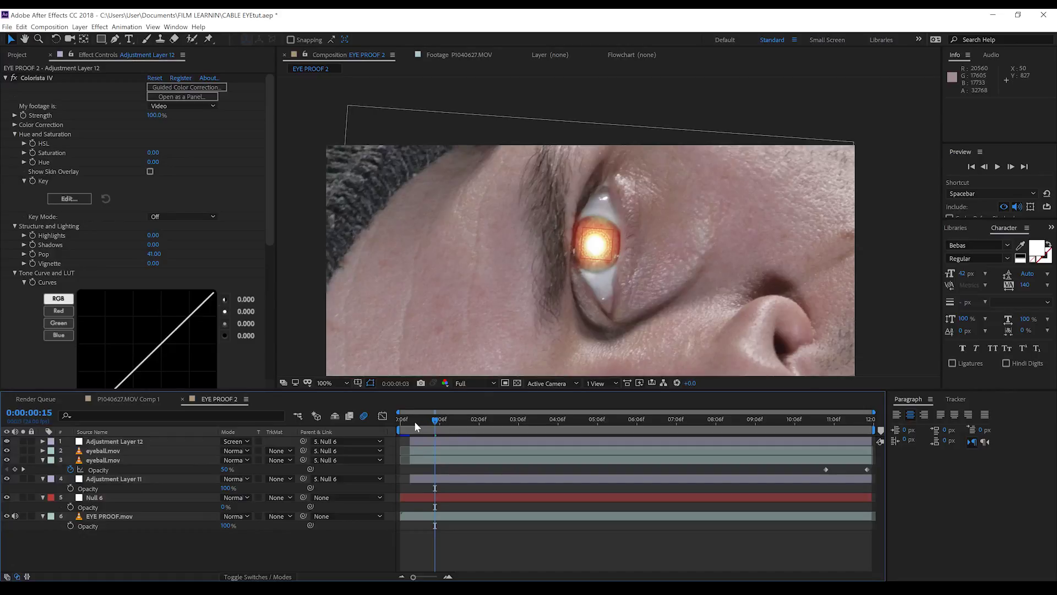
- Keyframe the glow layer's opacity to fade from 100% at 11:01 to 0% at the shot's end
left_click_drag(414, 421, 824, 423)
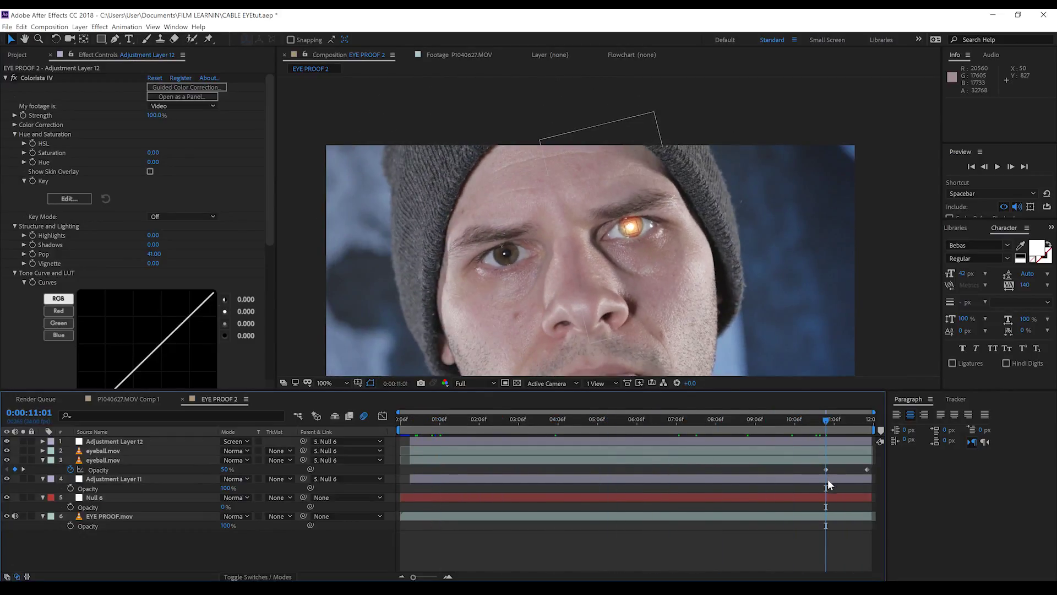
key("t")
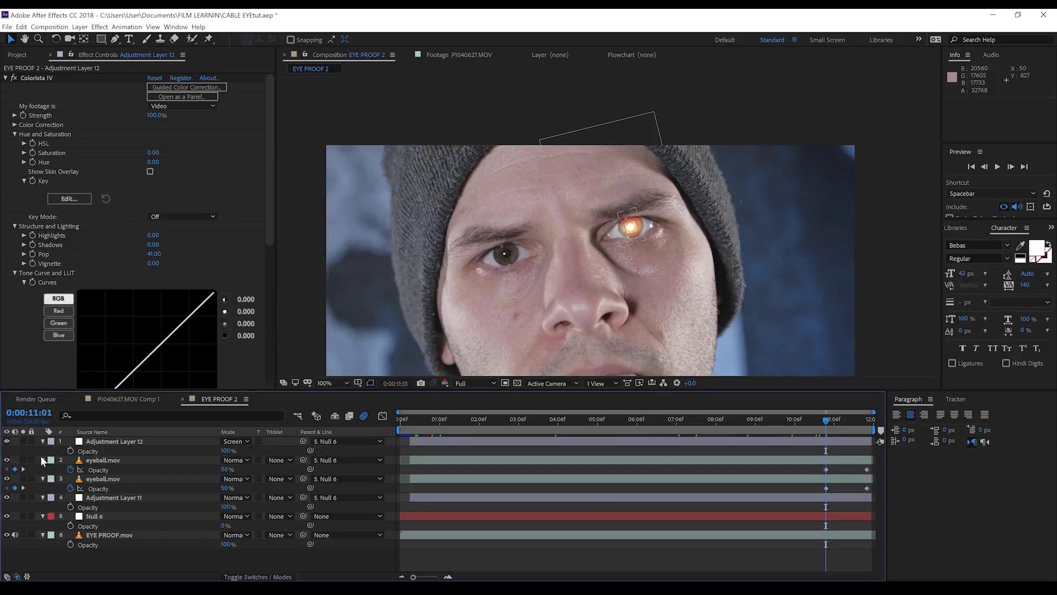
left_click(69, 450)
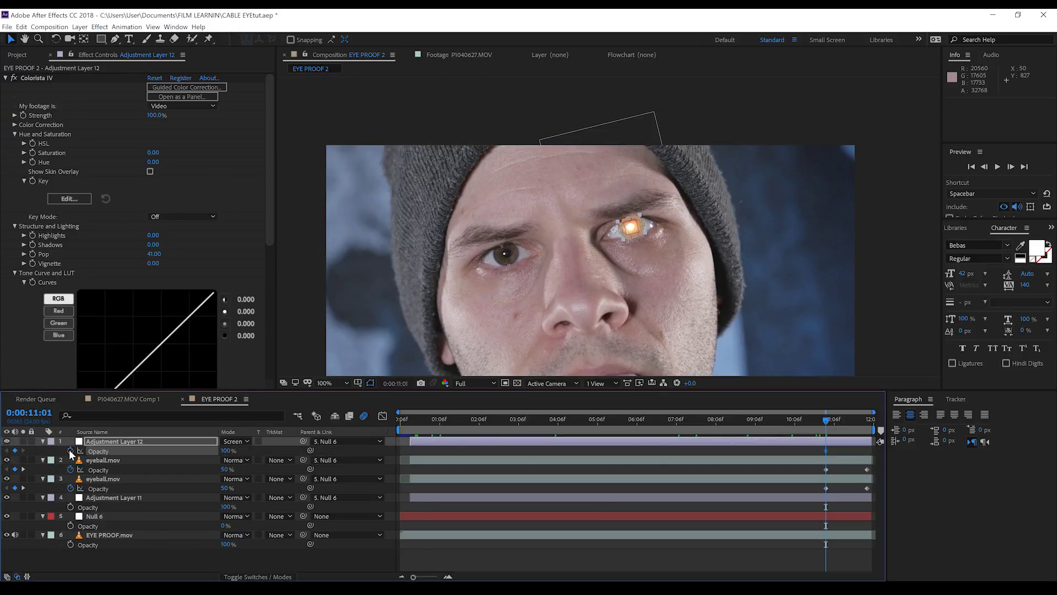
left_click(868, 420)
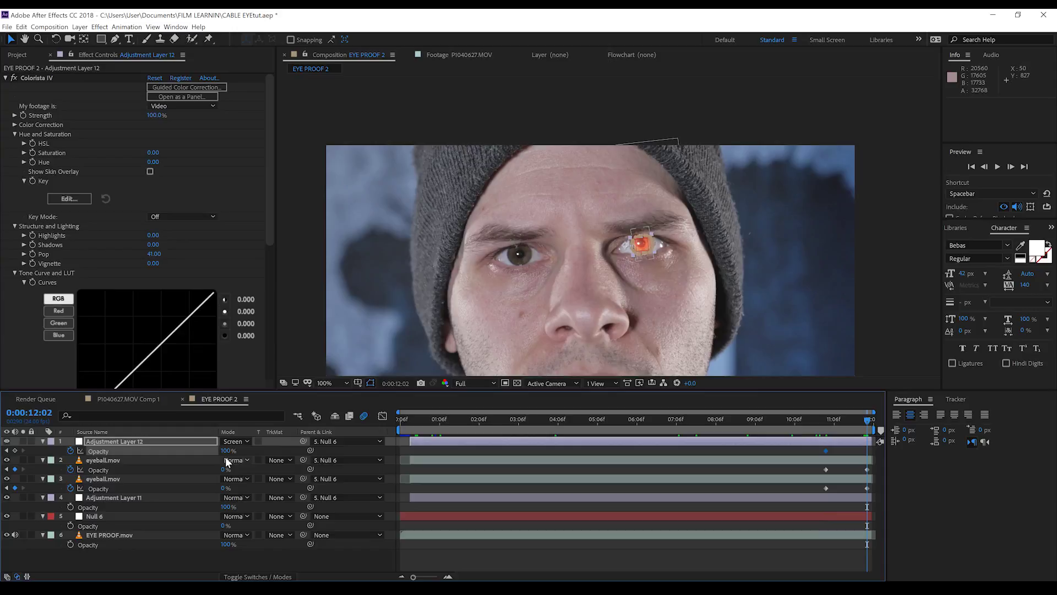
left_click_drag(225, 450, 135, 449)
- Duplicate the glow adjustment layer and set the top copy's opacity to 30%
left_click(446, 442)
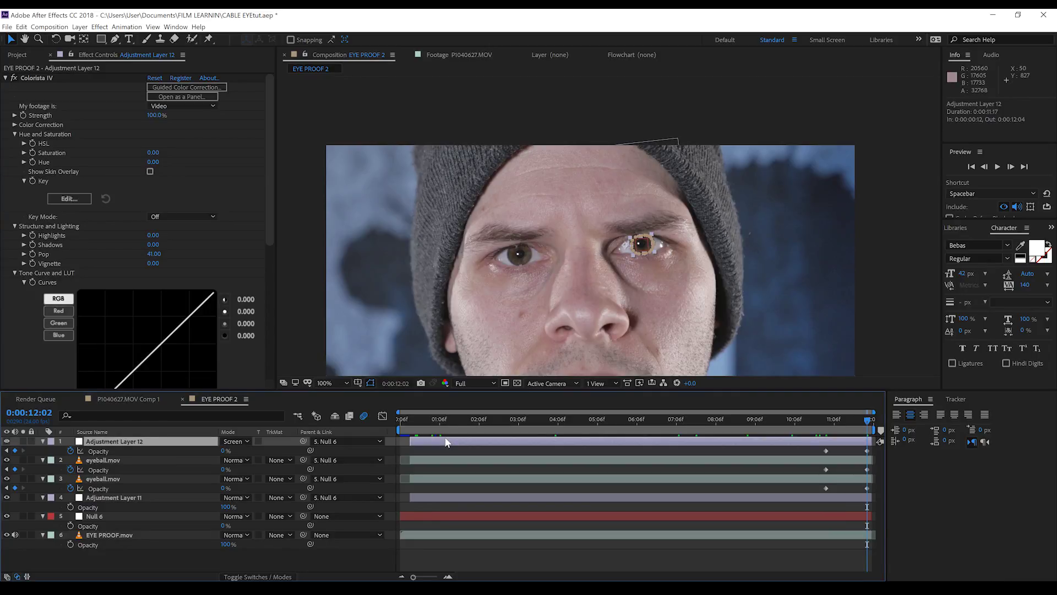
key("ctrl+d")
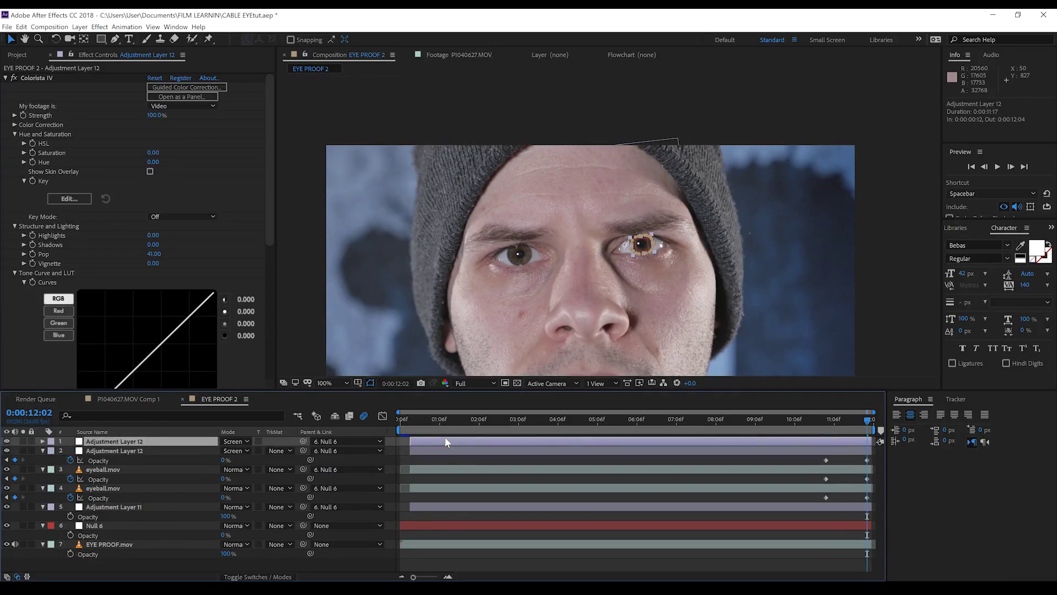
left_click(447, 421)
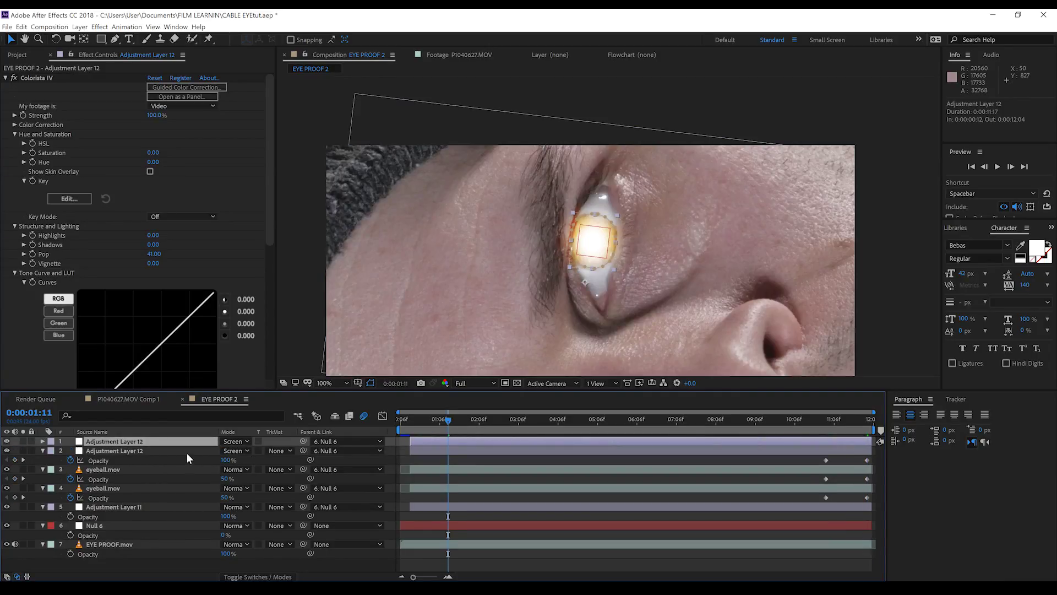
key("u")
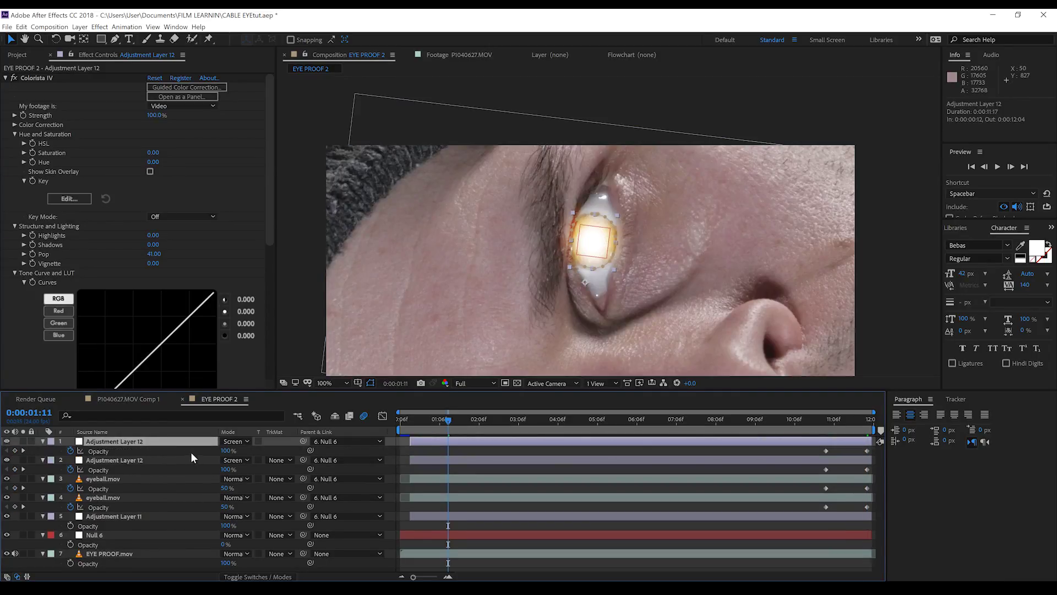
left_click(822, 421)
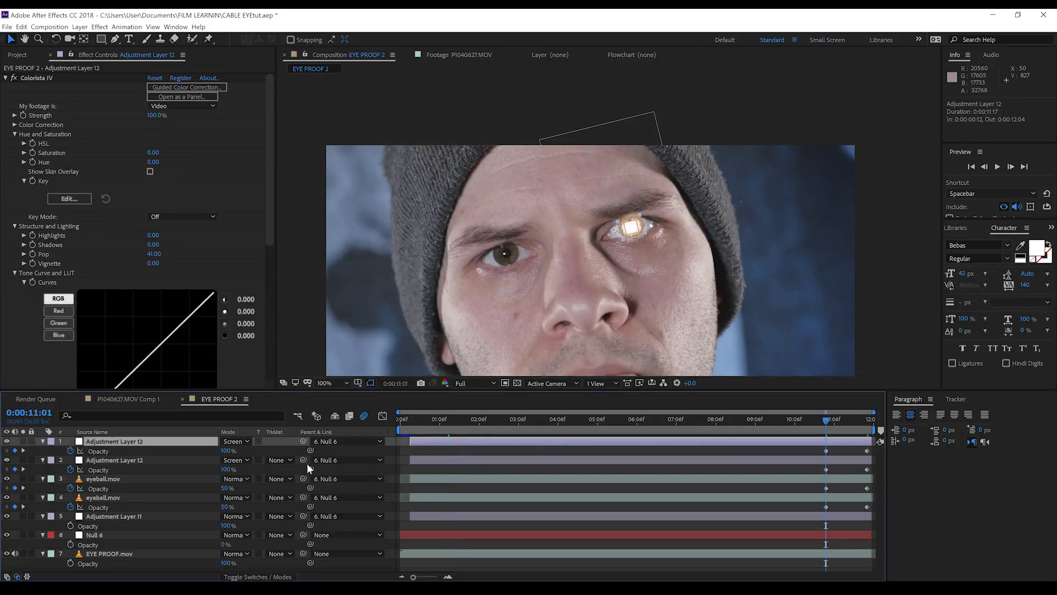
left_click(222, 450)
type("30")
key("Return")
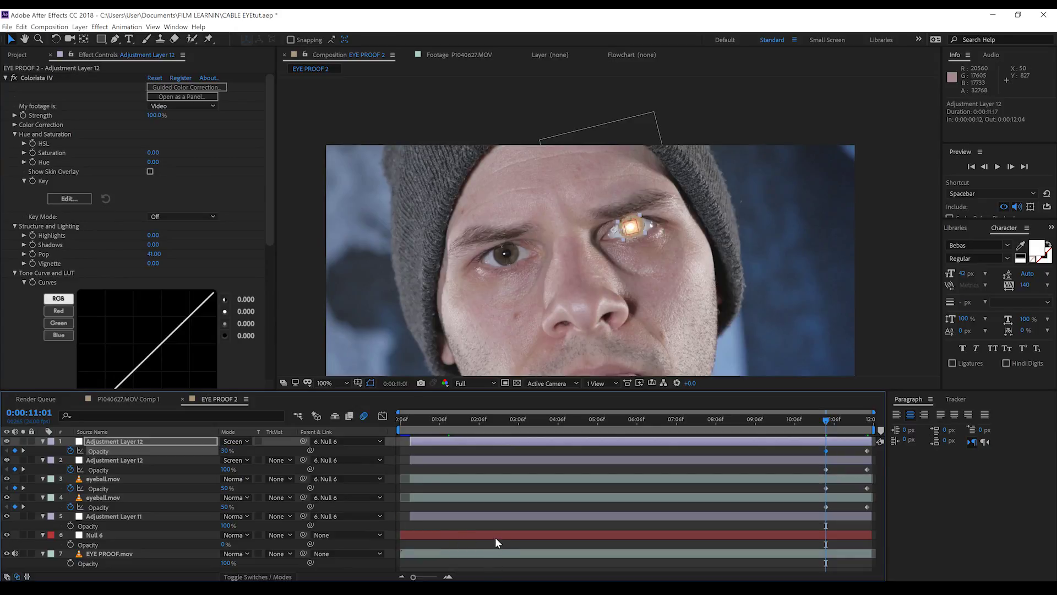
- Review the glow across the shot with the composition fit to the viewer
left_click_drag(682, 419, 422, 385)
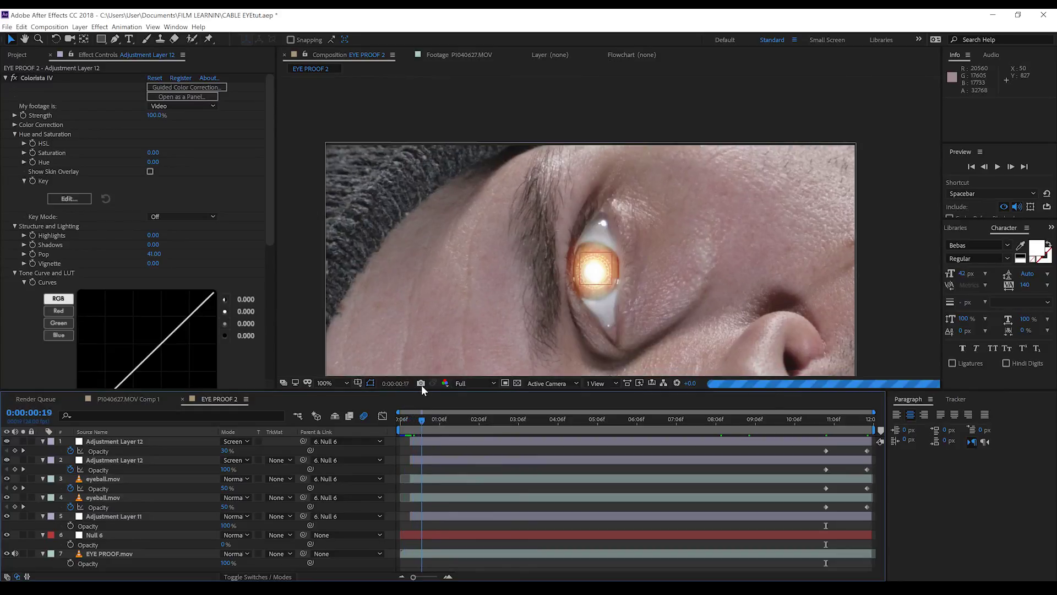
key("comma")
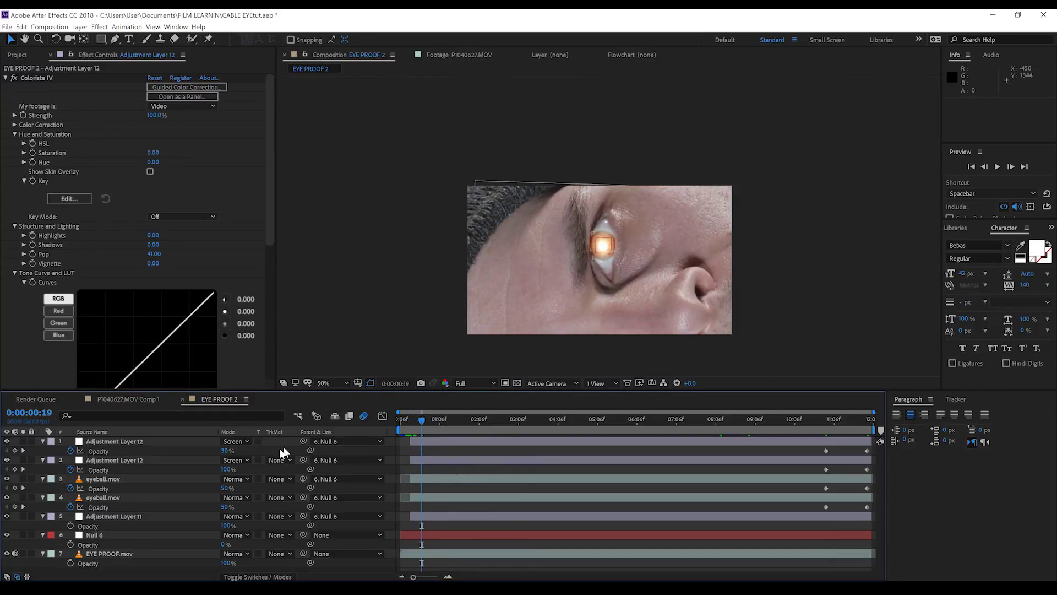
key("comma")
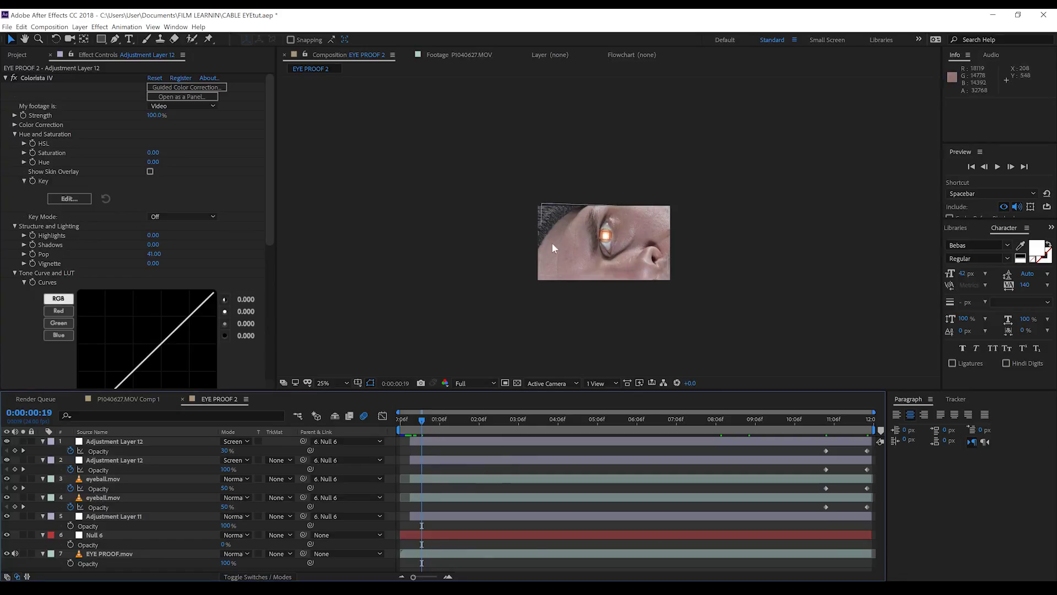
left_click(339, 383)
left_click(341, 200)
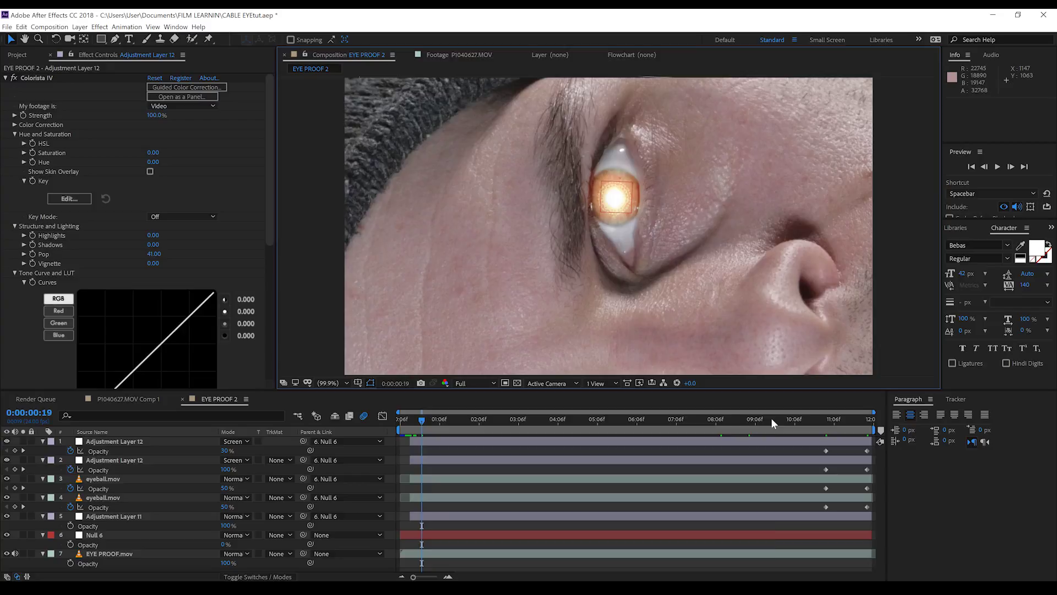
left_click(770, 418)
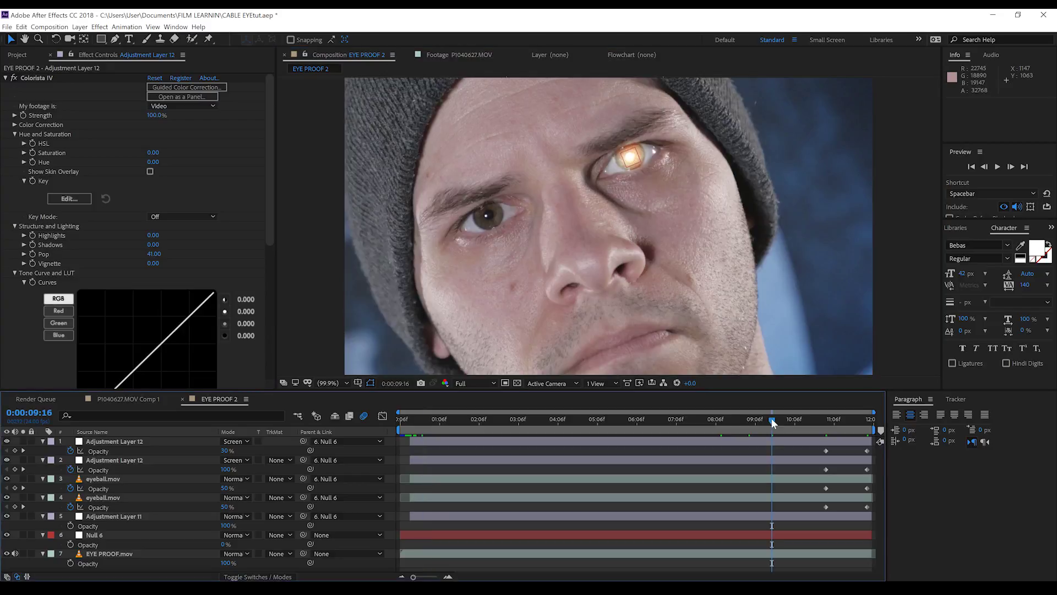
left_click(414, 419)
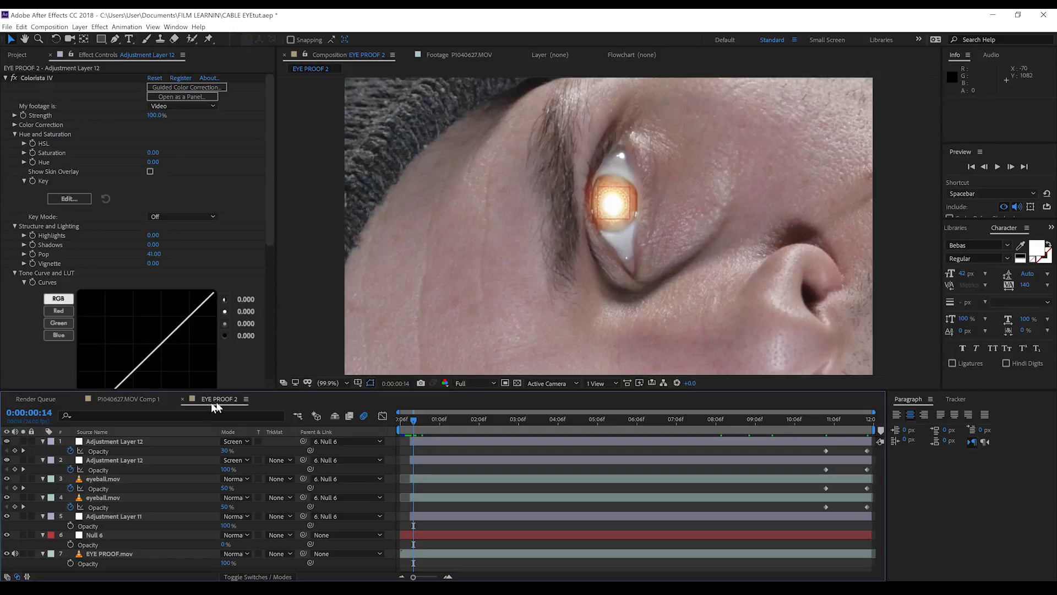
left_click(92, 534)
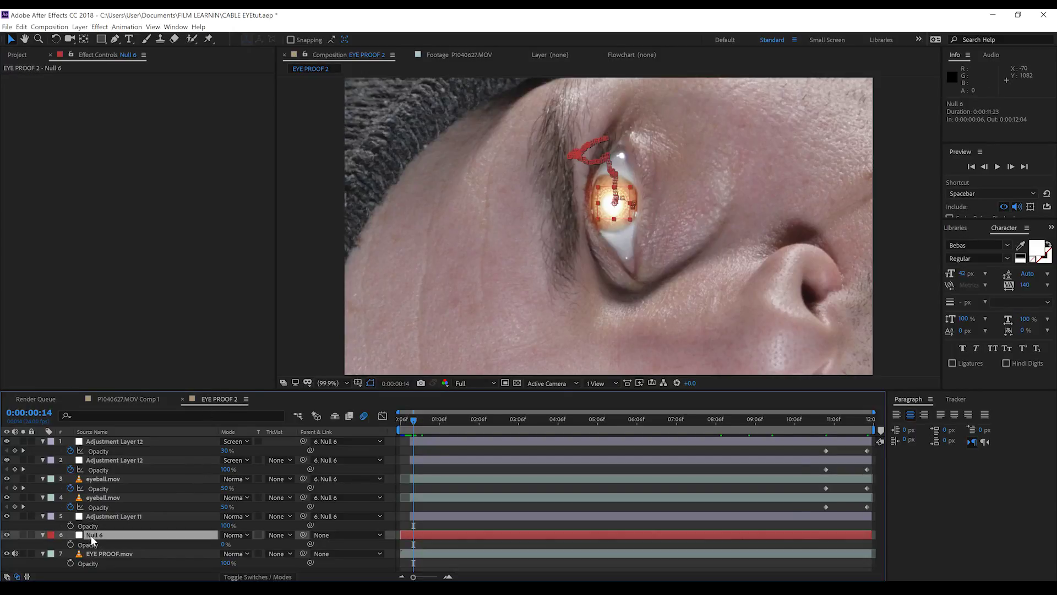
key("ctrl+d")
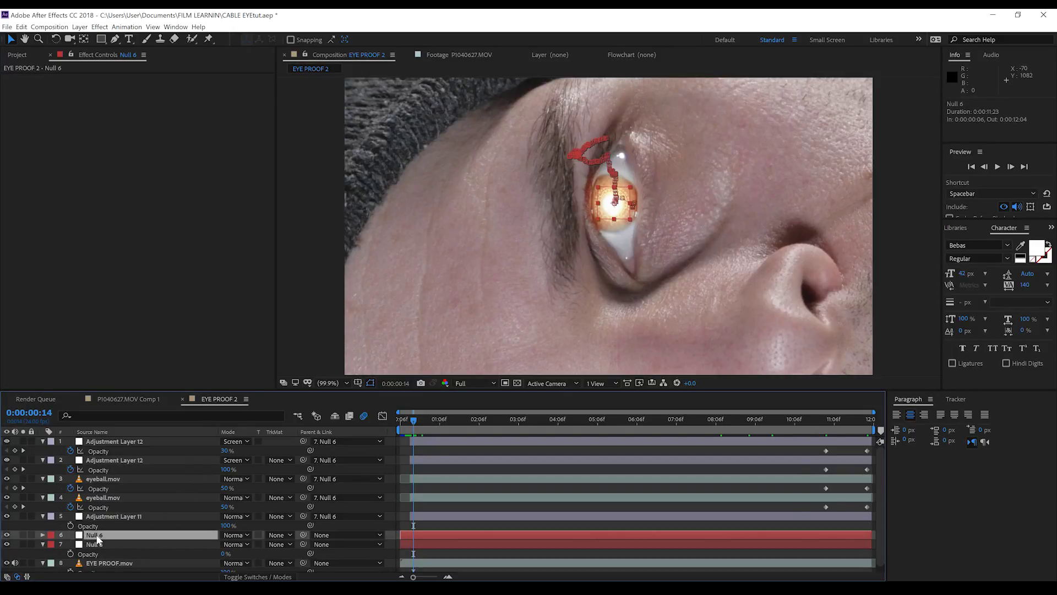
left_click_drag(94, 536, 101, 444)
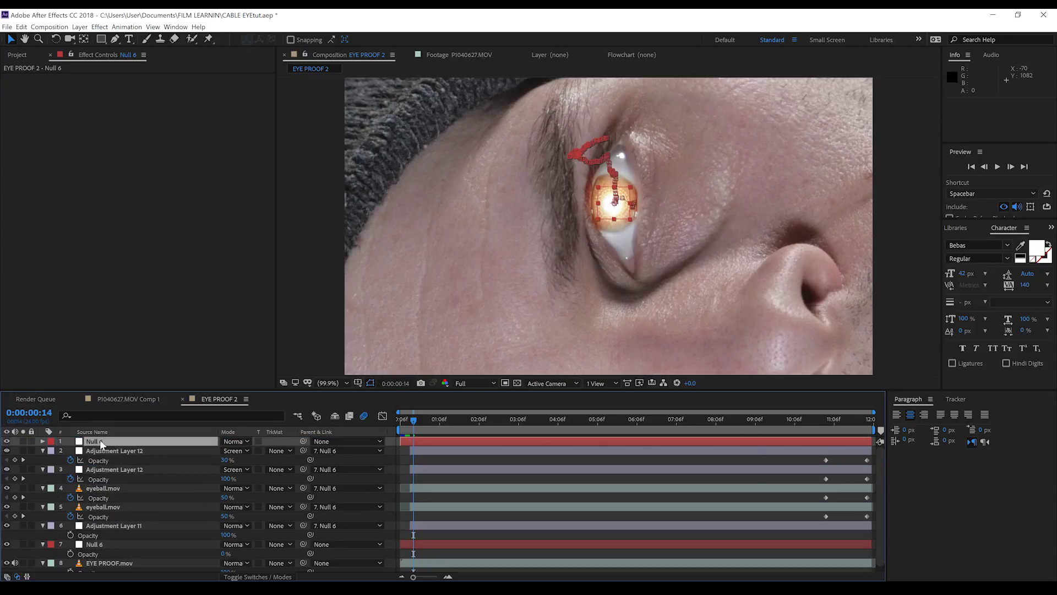
key("r")
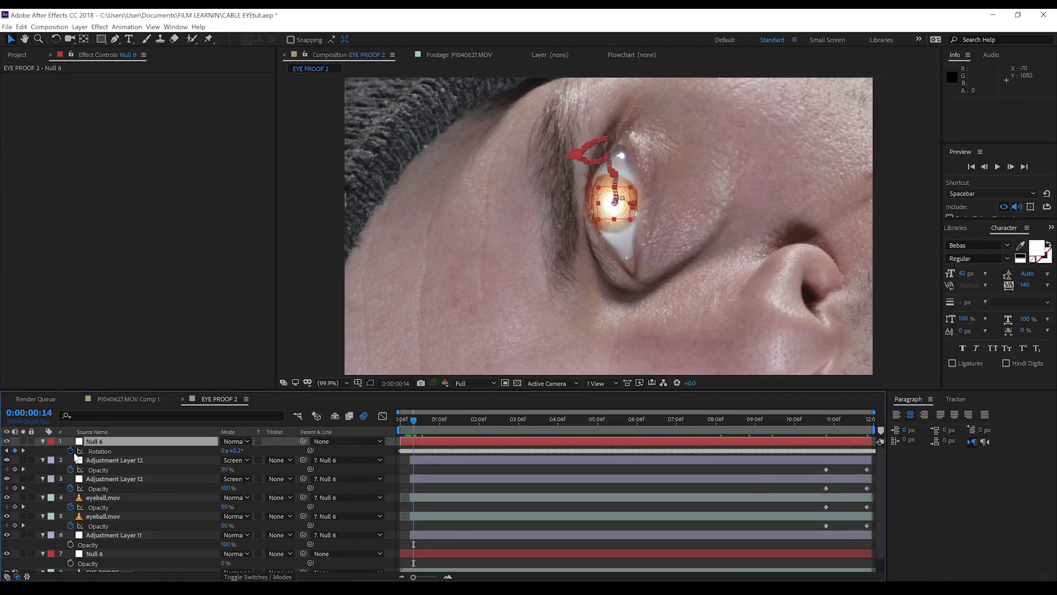
left_click(71, 451)
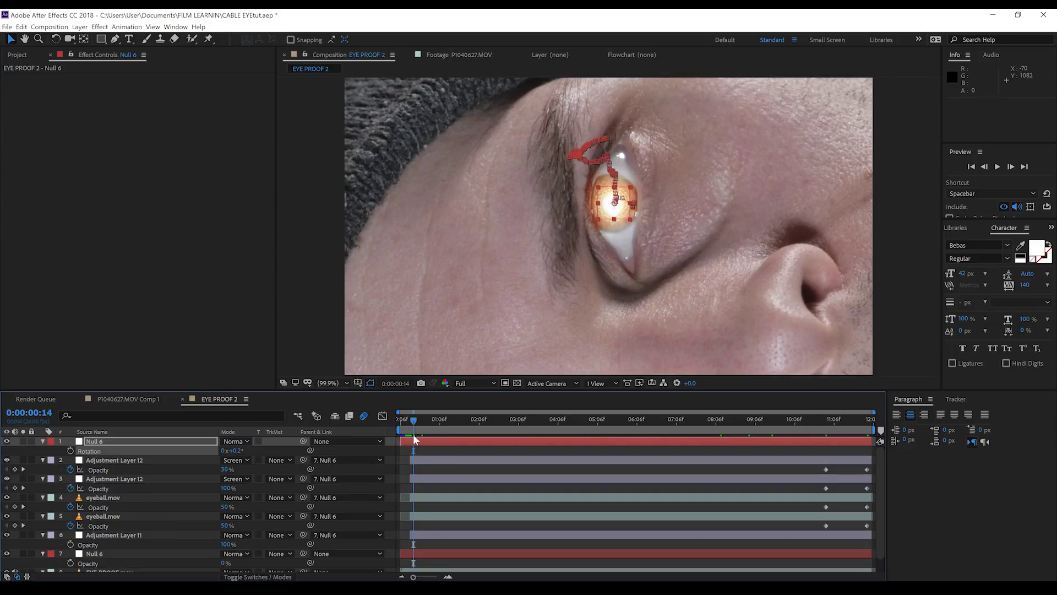
mouse_move(408, 424)
left_mouse_down()
mouse_move(421, 423)
mouse_move(408, 423)
left_mouse_up()
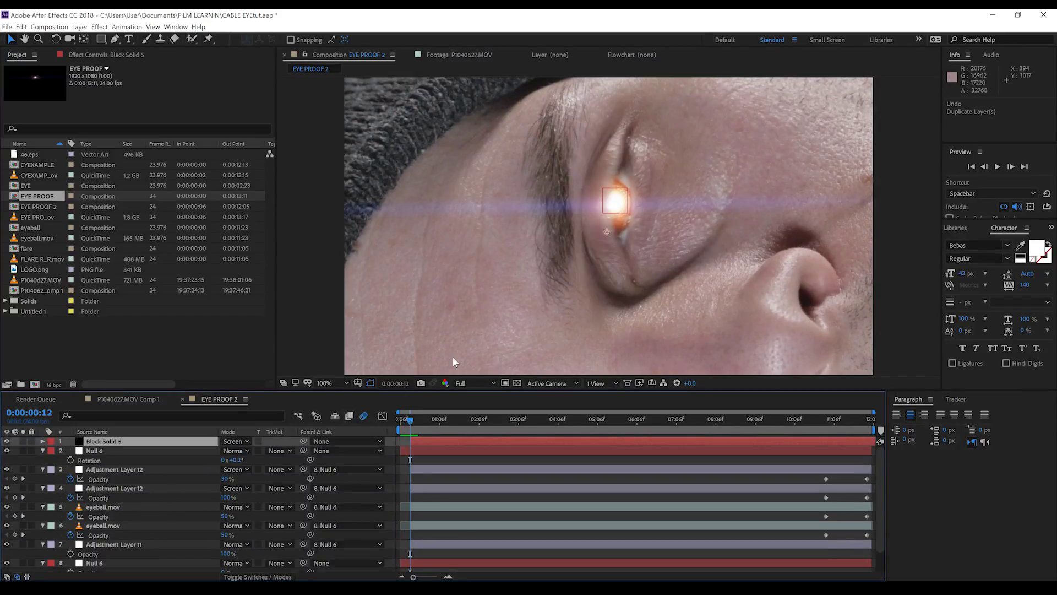
- Inspect Black Solid 5's Light Factory flare settings, then select FLARE RENDER.mov in the Project panel
left_click(129, 55)
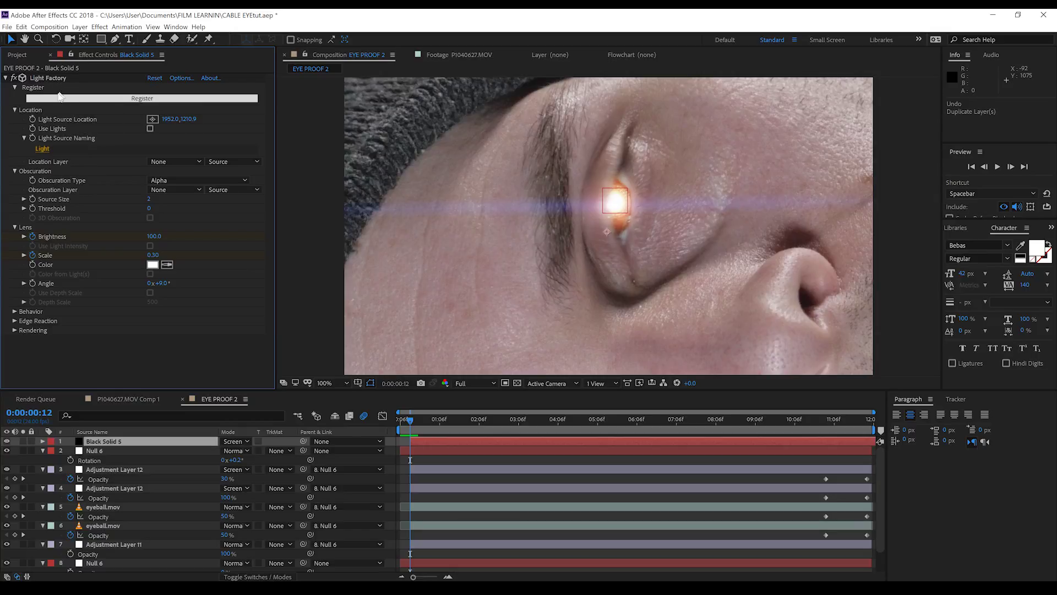
left_click(116, 442)
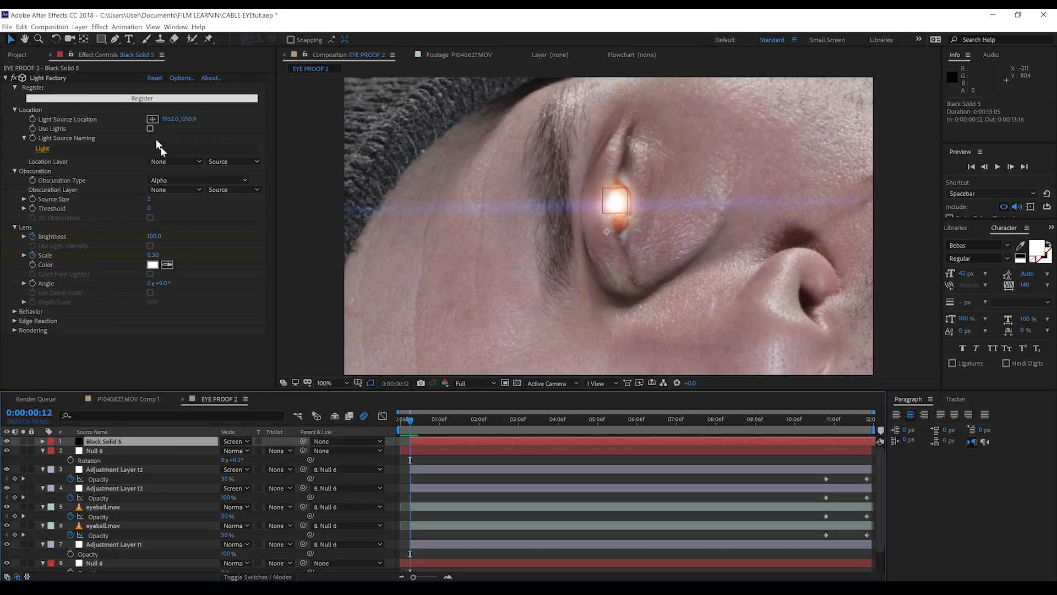
left_click(17, 55)
left_click(31, 260)
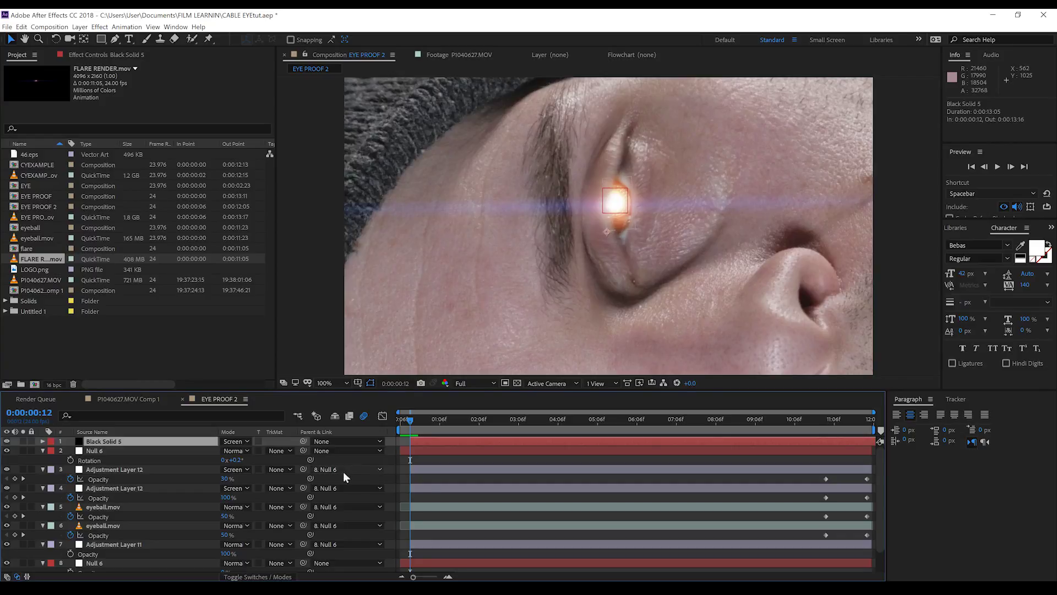
- Reveal the flare's Brightness and Scale keyframes and scrub ahead to watch it dim
key("u")
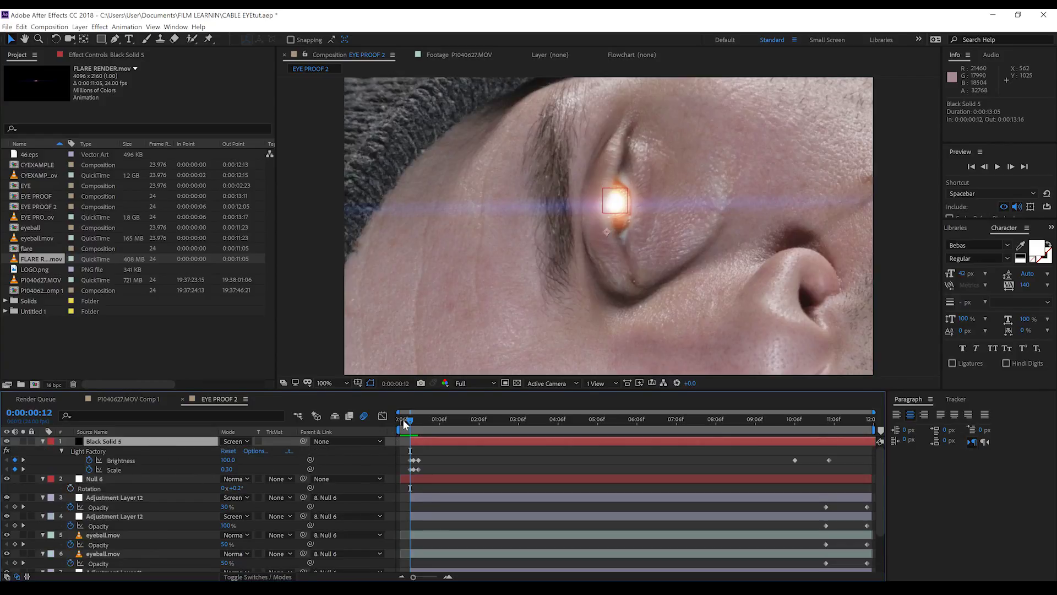
left_click_drag(409, 419, 415, 420)
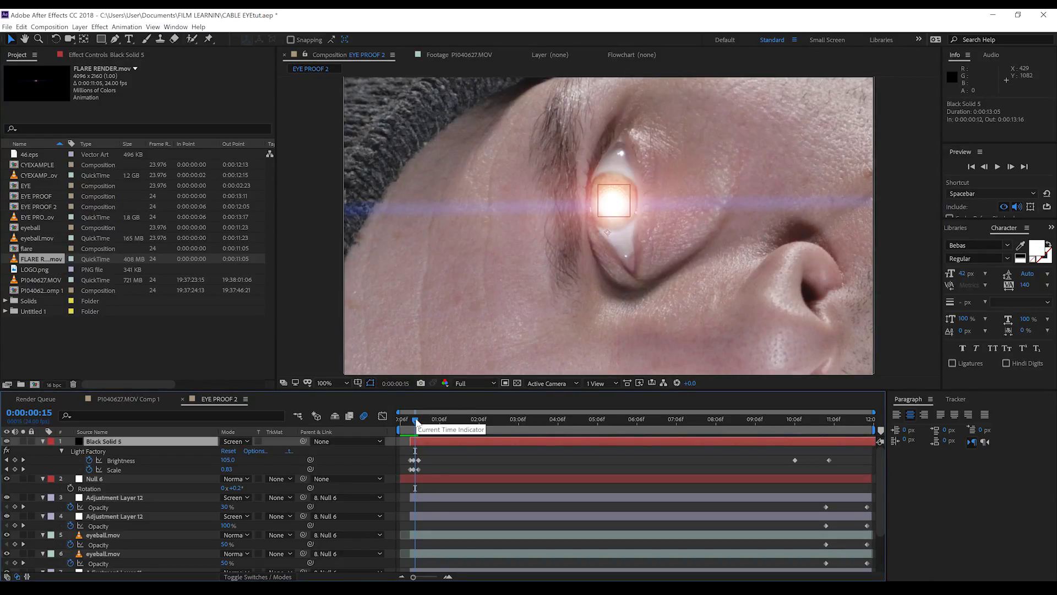
left_click_drag(417, 421, 420, 421)
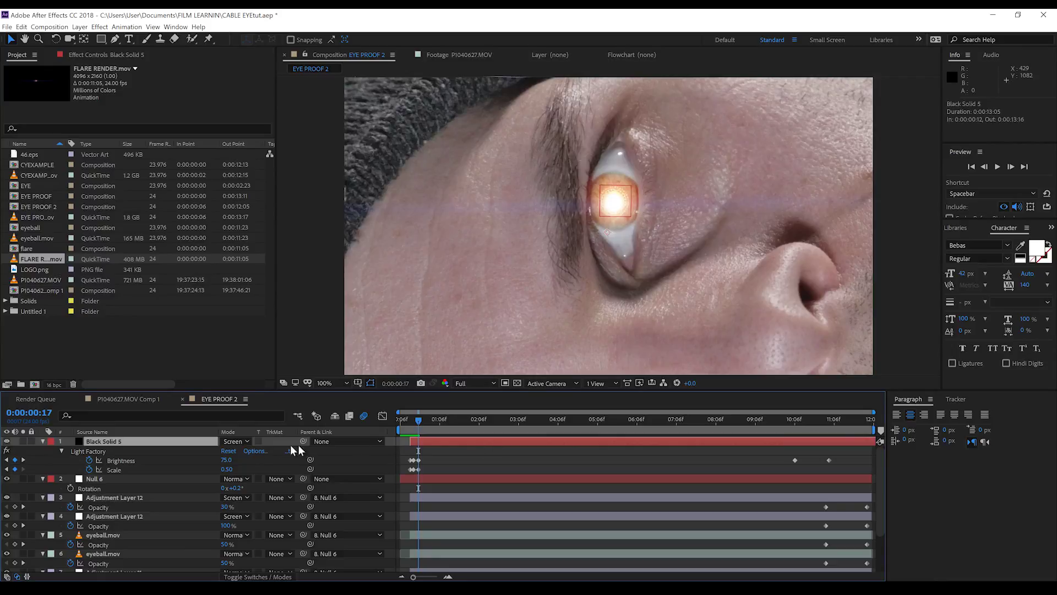
- Parent the Black Solid 5 flare to Null 6 and scrub the shot to check it follows the eye
left_click_drag(303, 439, 160, 474)
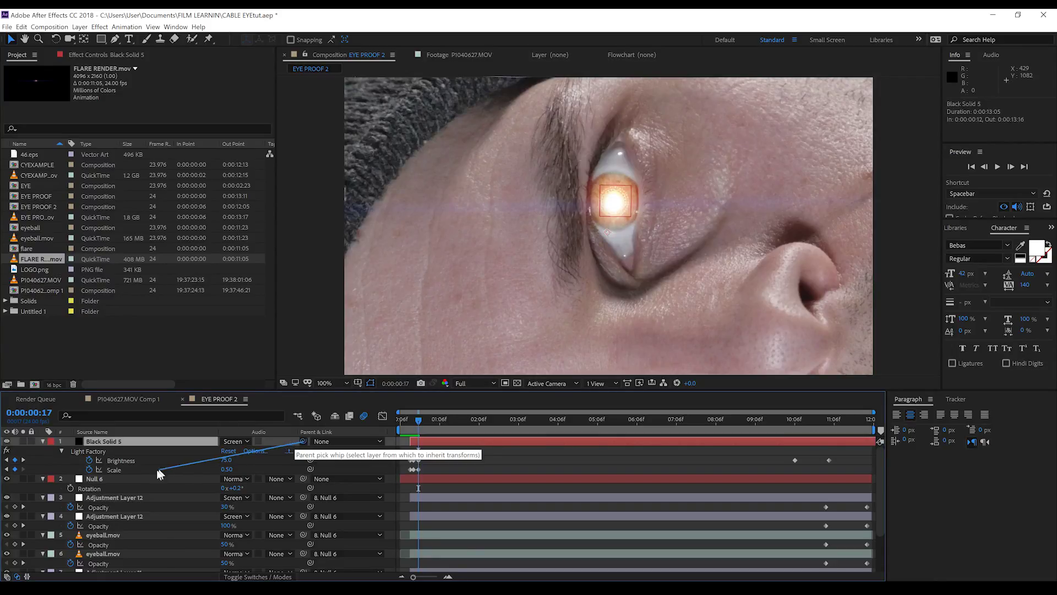
left_click_drag(403, 427, 414, 424)
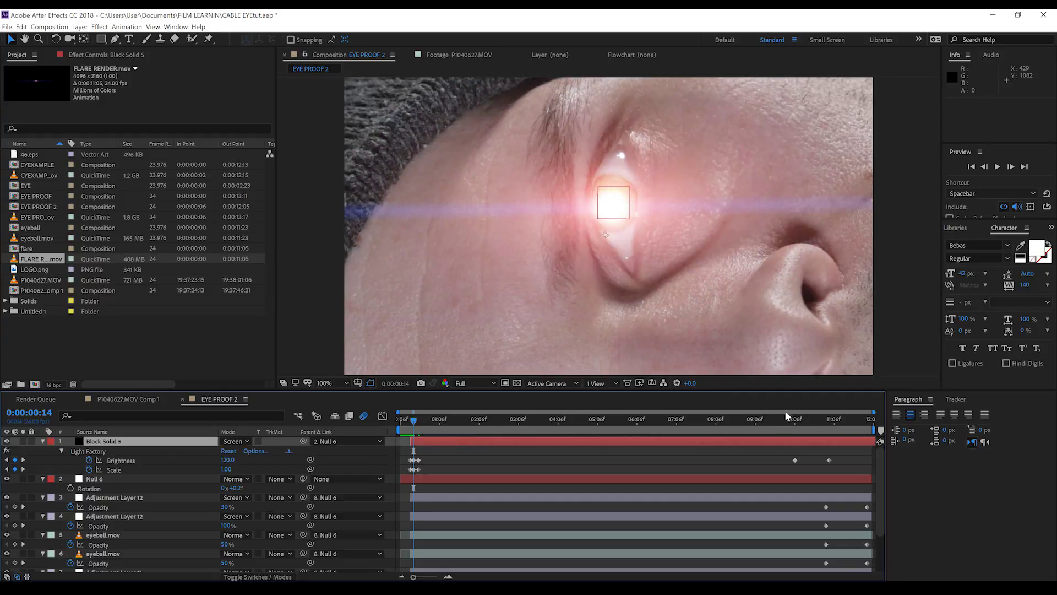
left_click(792, 417)
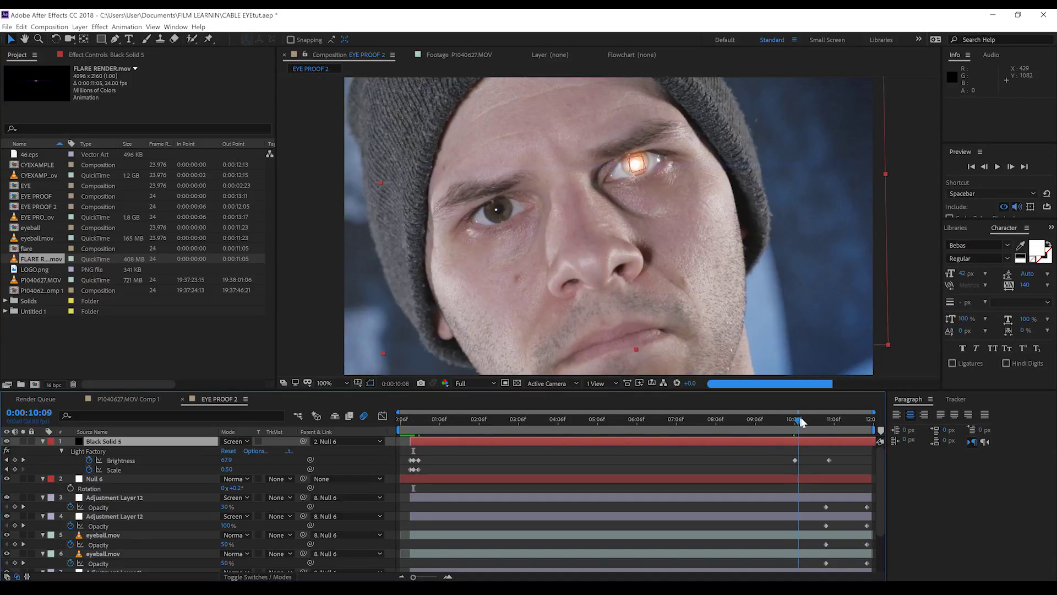
left_click_drag(801, 422, 827, 421)
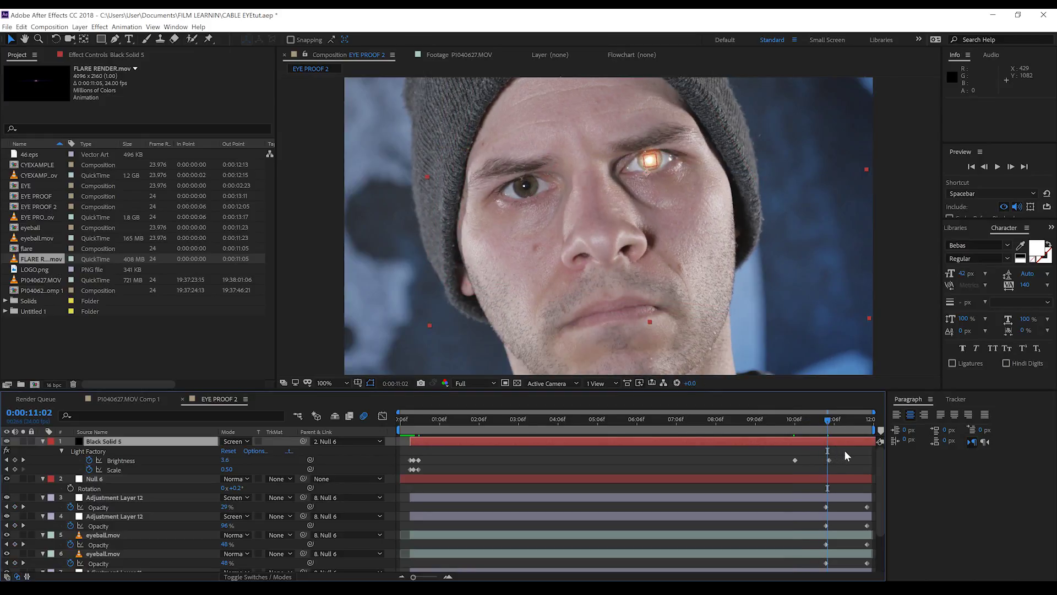
mouse_move(422, 423)
left_mouse_down()
mouse_move(406, 423)
mouse_move(422, 423)
left_mouse_up()
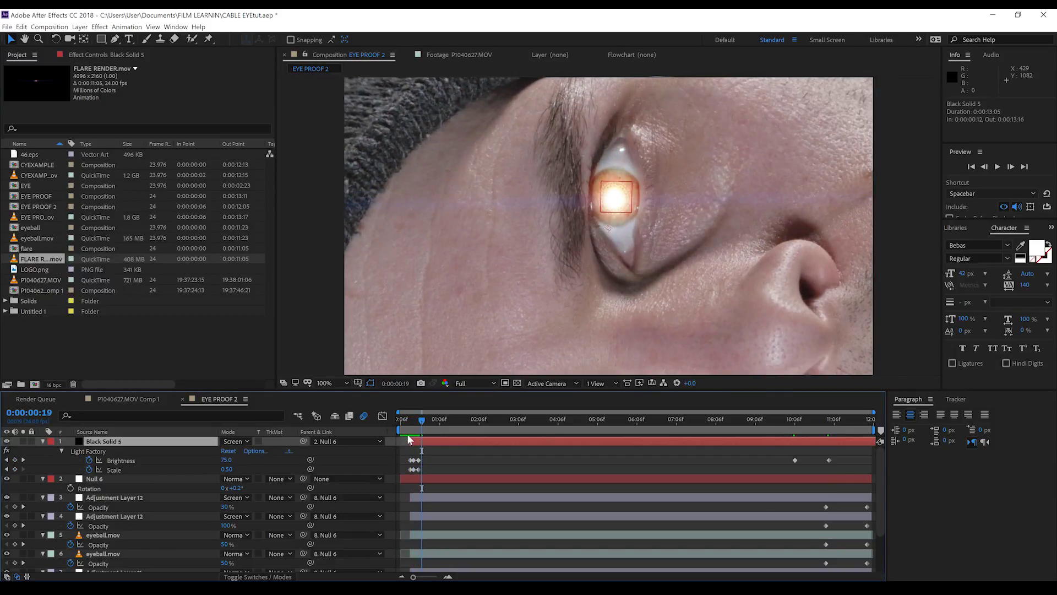
left_click_drag(411, 424, 400, 423)
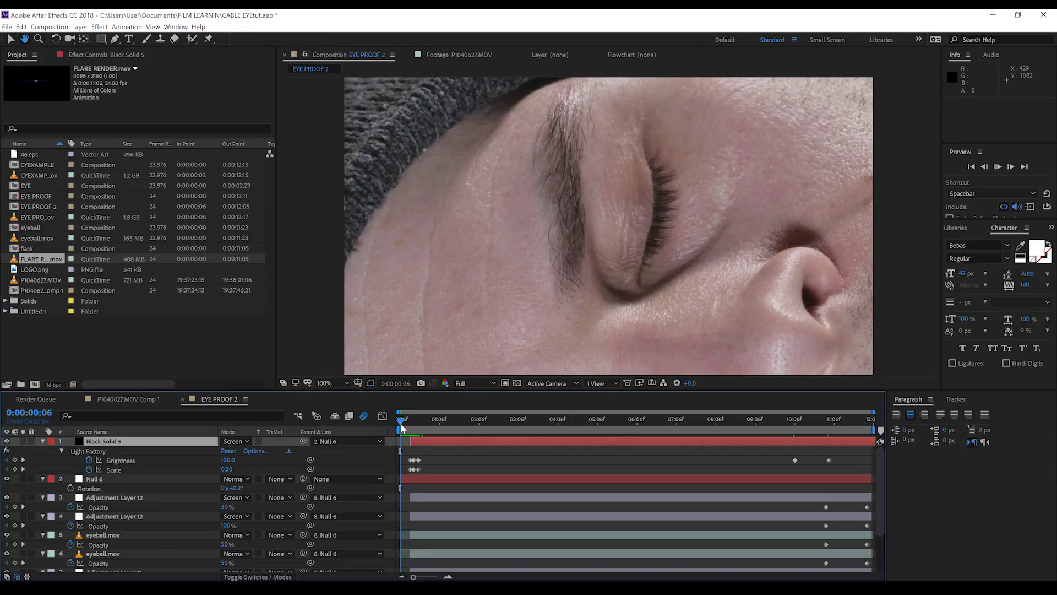
- Duplicate the Black Solid 5 flare layer and preview the doubled flare from the start
key("space")
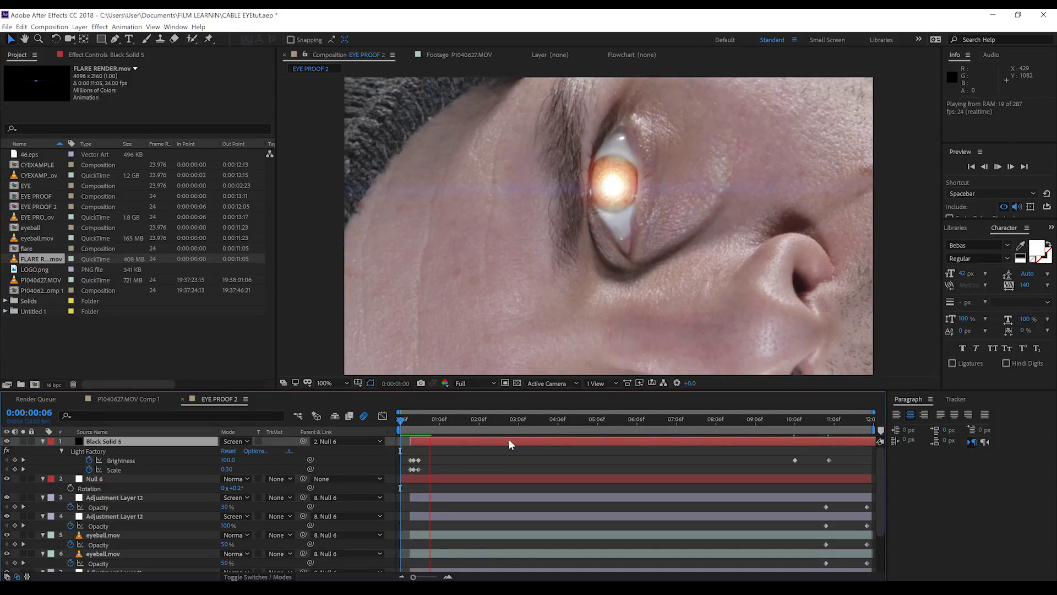
key("space")
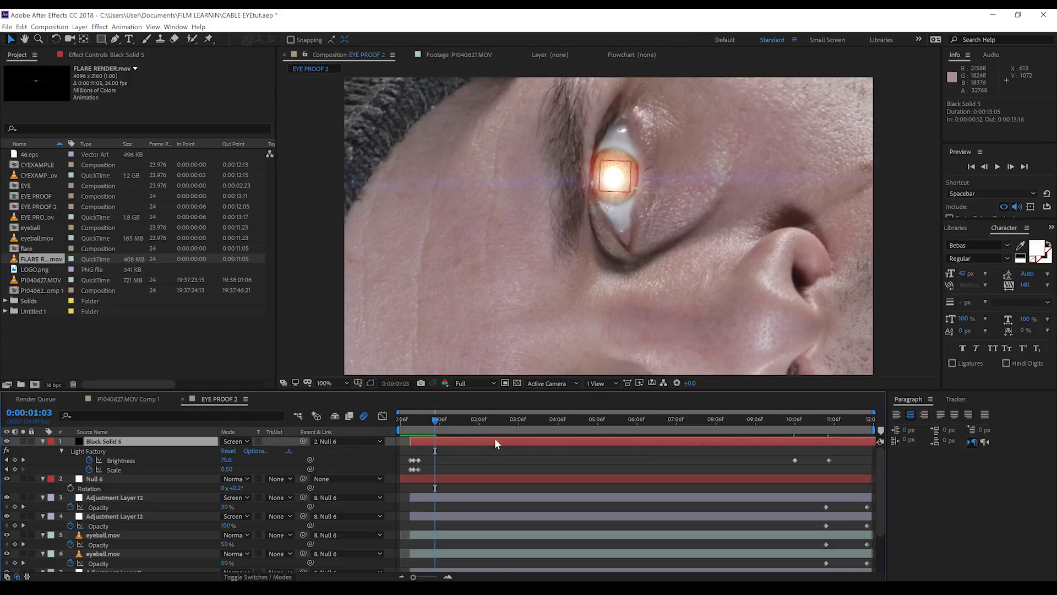
key("ctrl+d")
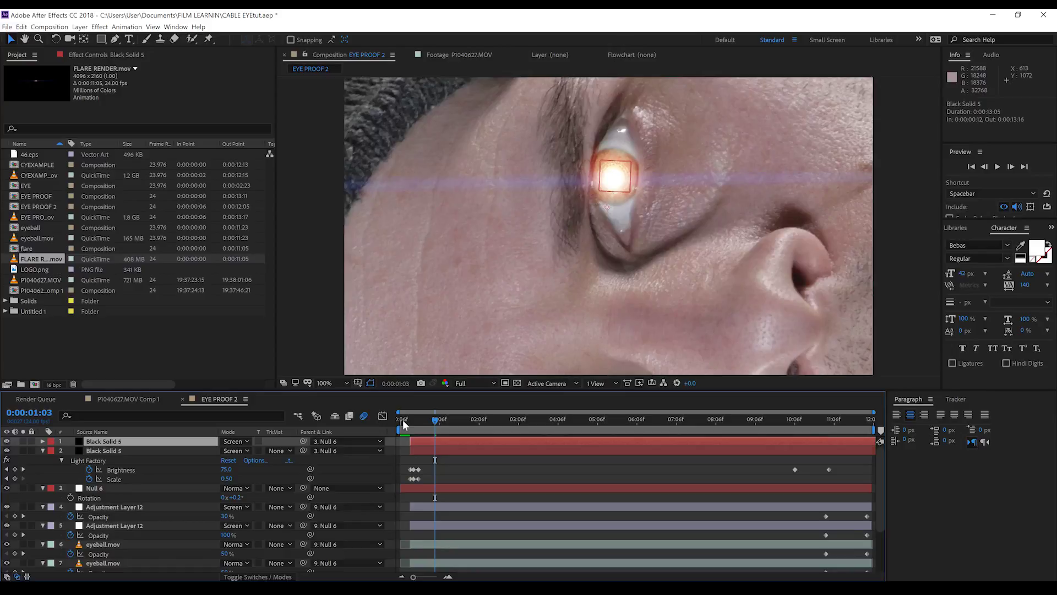
left_click(402, 419)
left_click(493, 451)
key("space")
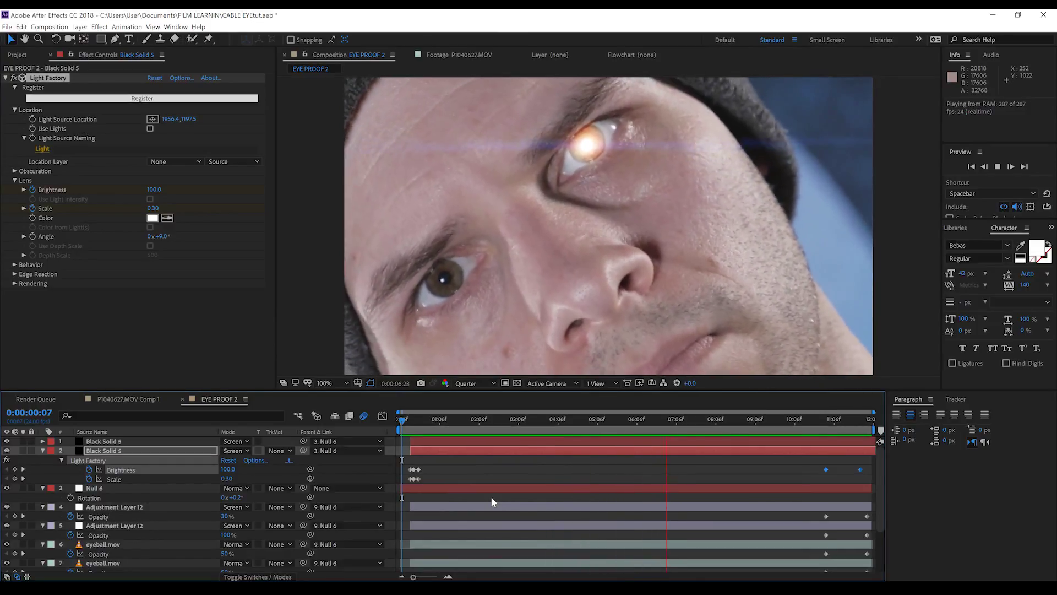
key("space")
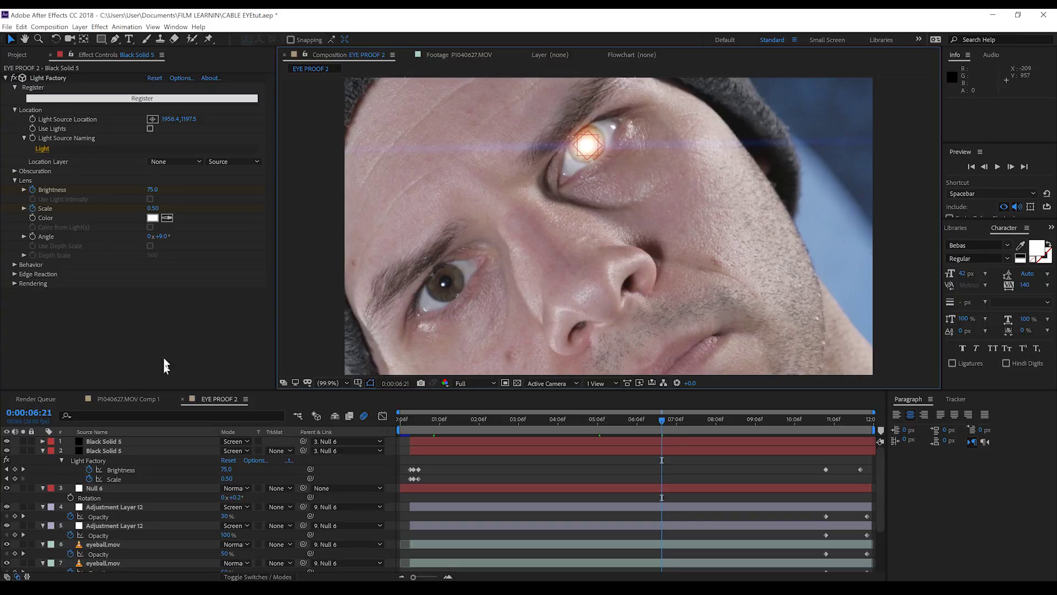
- Add Adjustment Layer 13 and move it below both Black Solid 5 flare layers
left_click(80, 27)
mouse_move(137, 38)
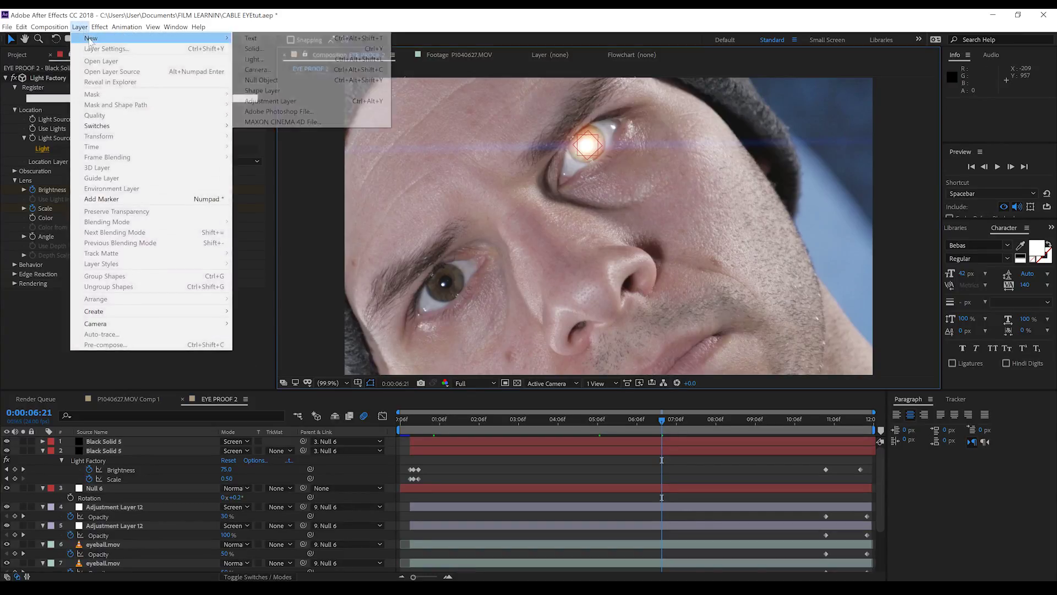
left_click(288, 103)
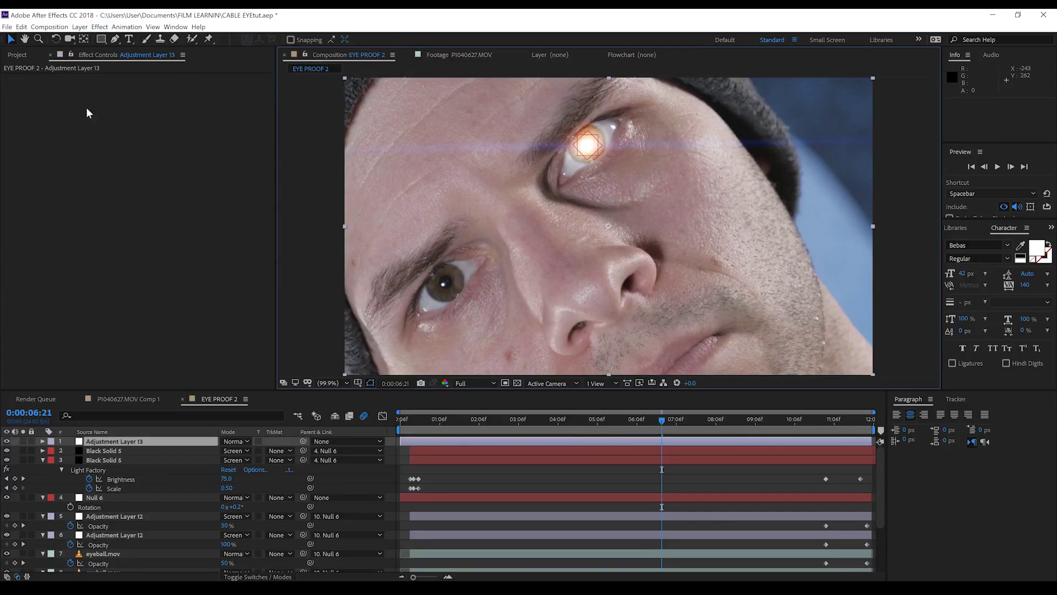
left_click_drag(112, 445, 116, 493)
- Apply Magic Bullet Looks to Adjustment Layer 13
left_click(100, 27)
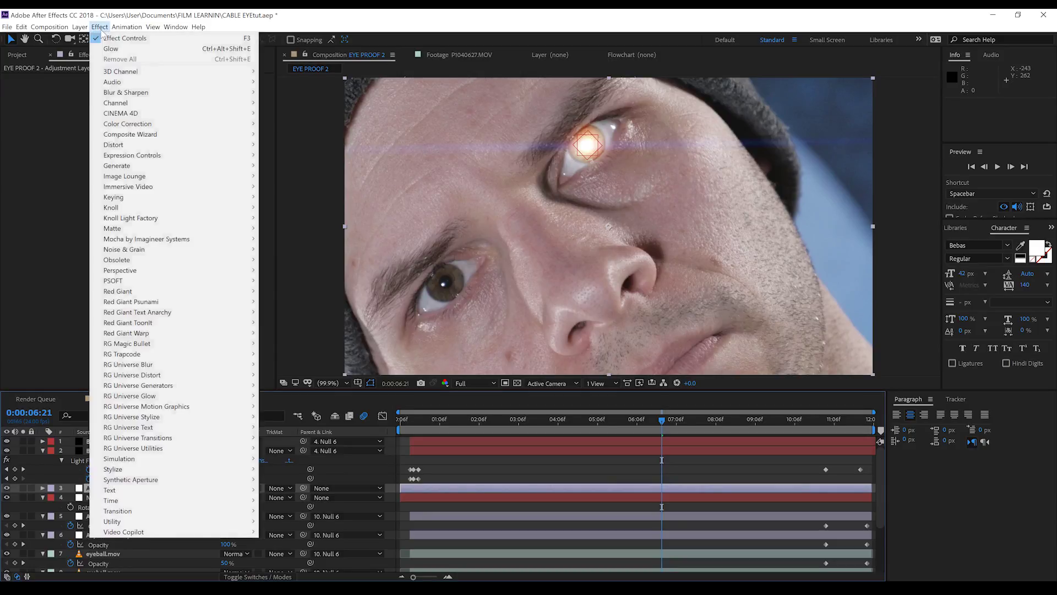
mouse_move(126, 343)
left_click(280, 386)
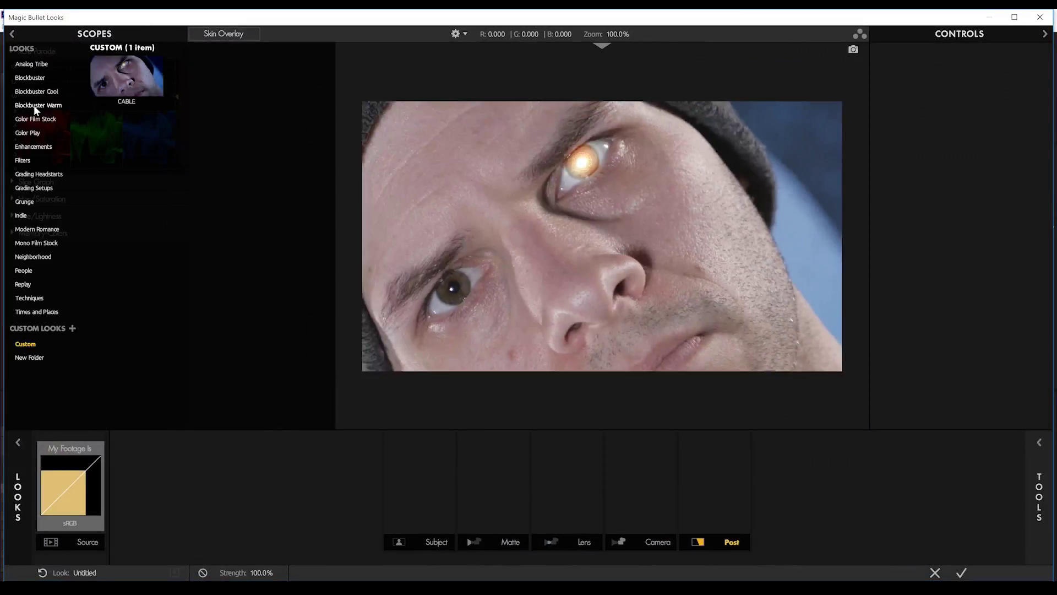
- Try the Enhancements Boom look, undo it, then apply and accept the custom CABLE look
left_click(26, 147)
left_click(276, 72)
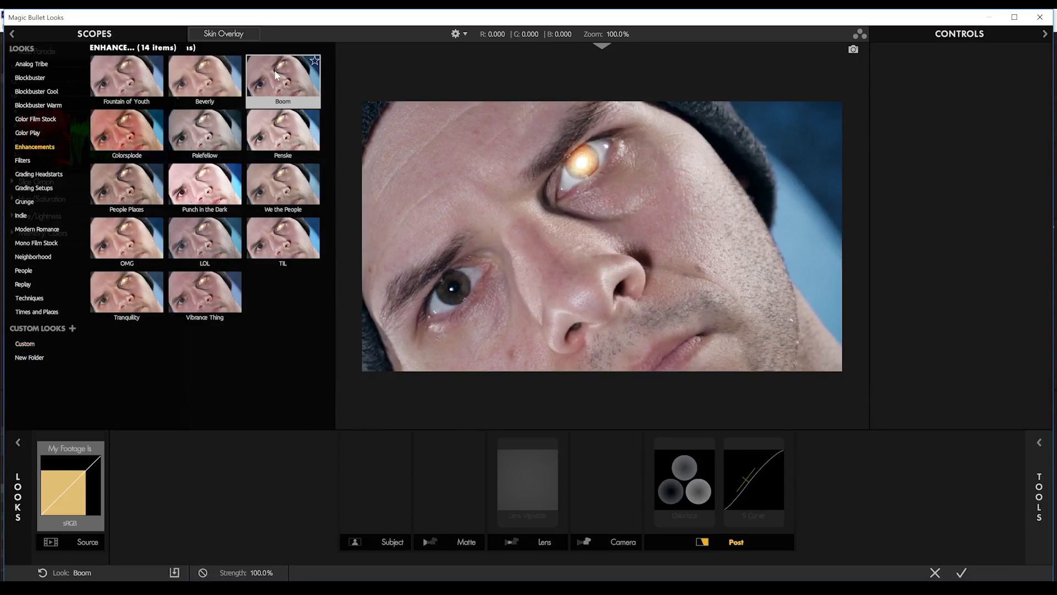
key("ctrl+z")
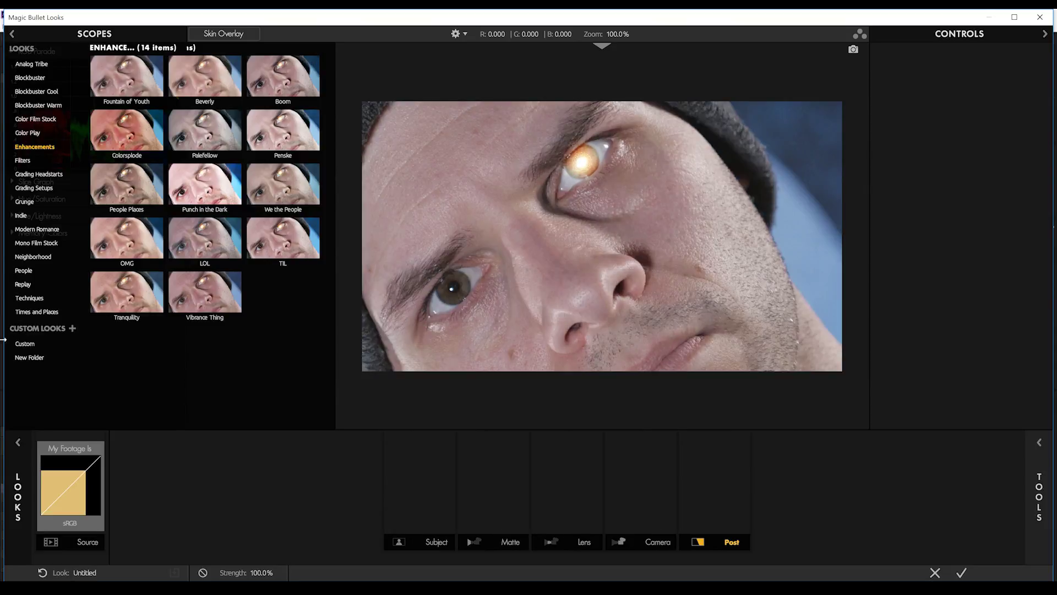
left_click(22, 344)
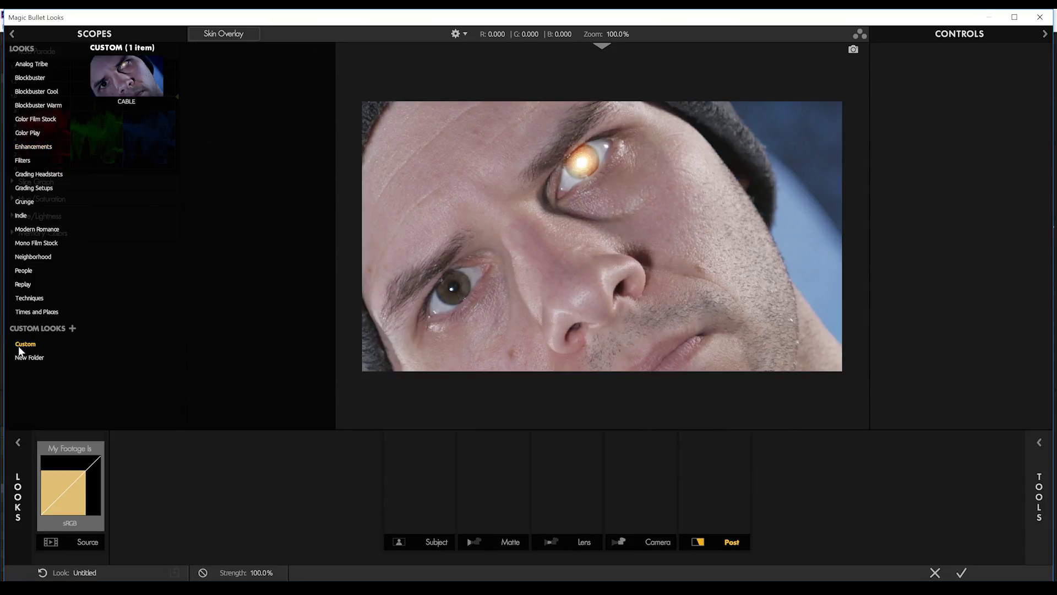
left_click(132, 84)
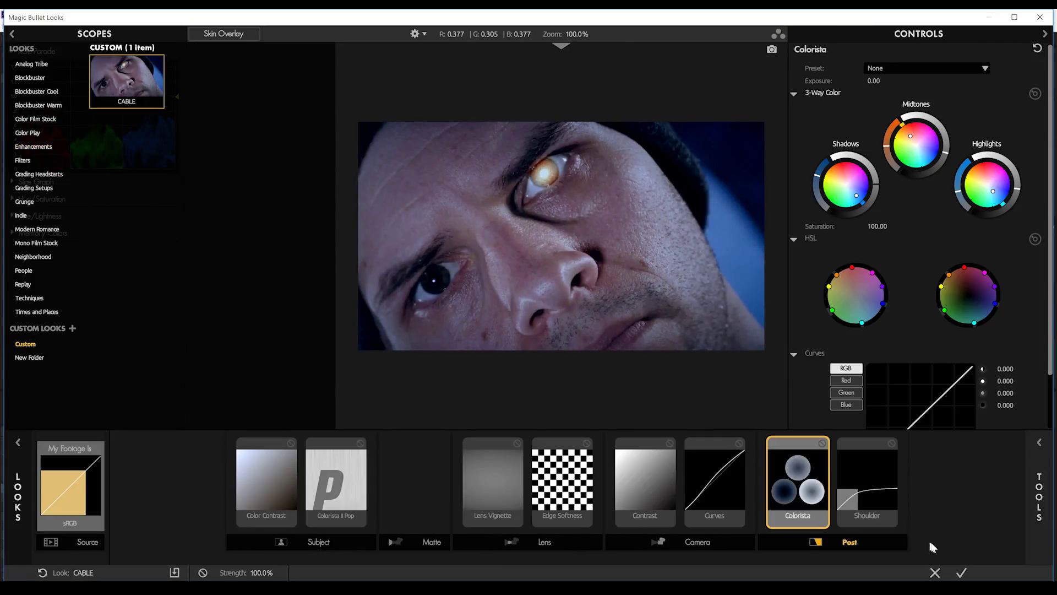
left_click(959, 573)
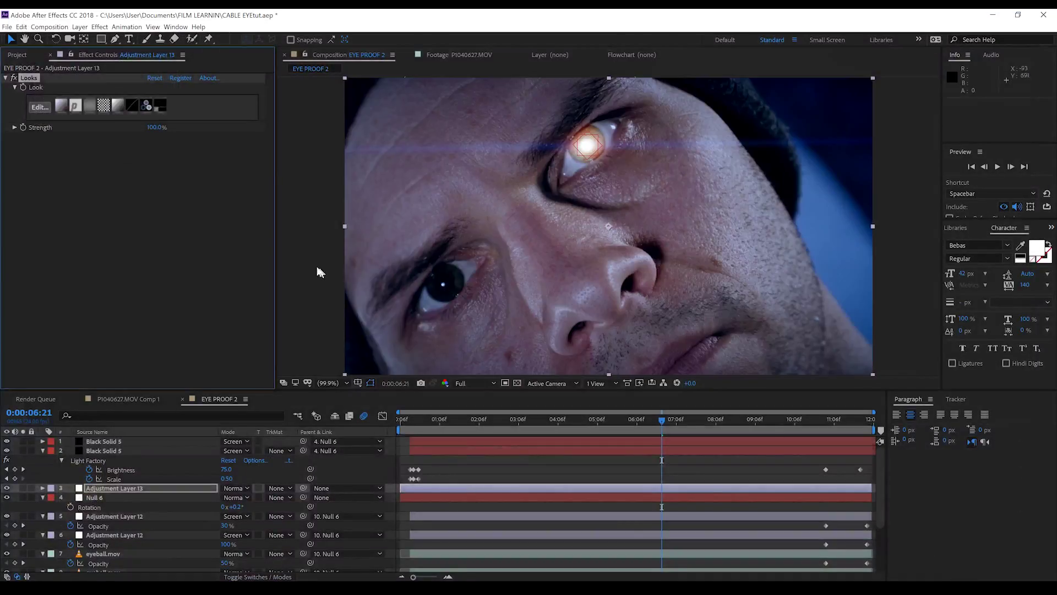
left_click(14, 78)
key("space")
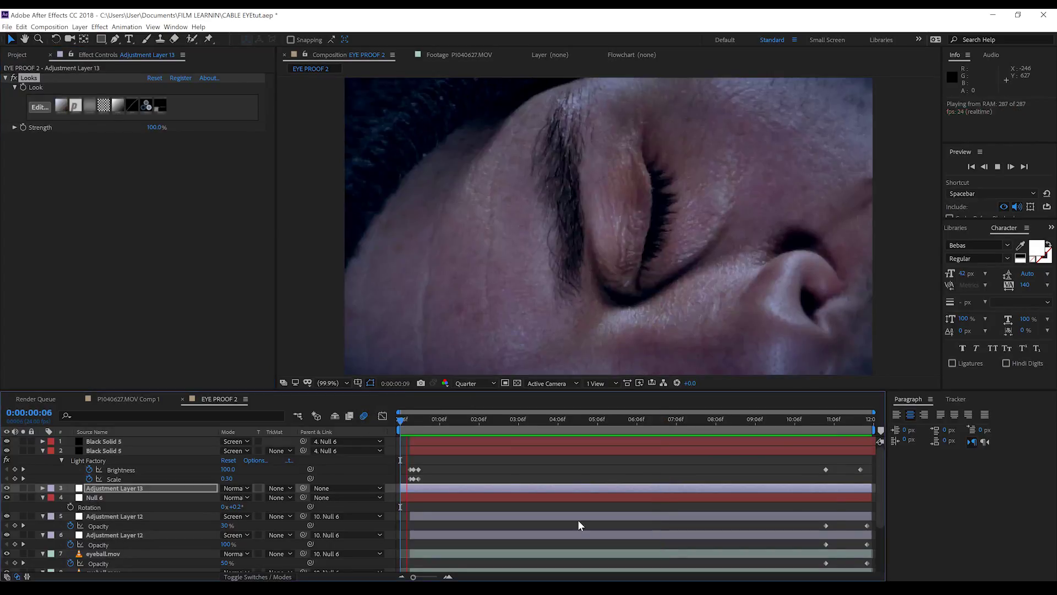